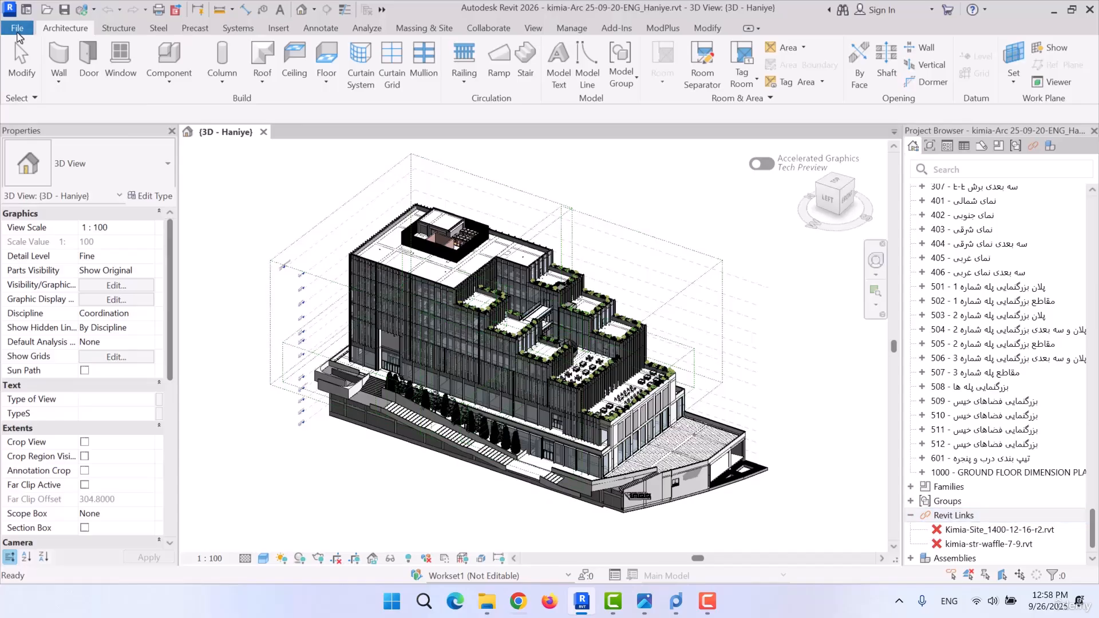
- Start an NWC export of the 3D view and choose D:\Work\Packages\PROBIM\CLASH DETECTION as the destination folder
click(17, 28)
mouse_move(57, 257)
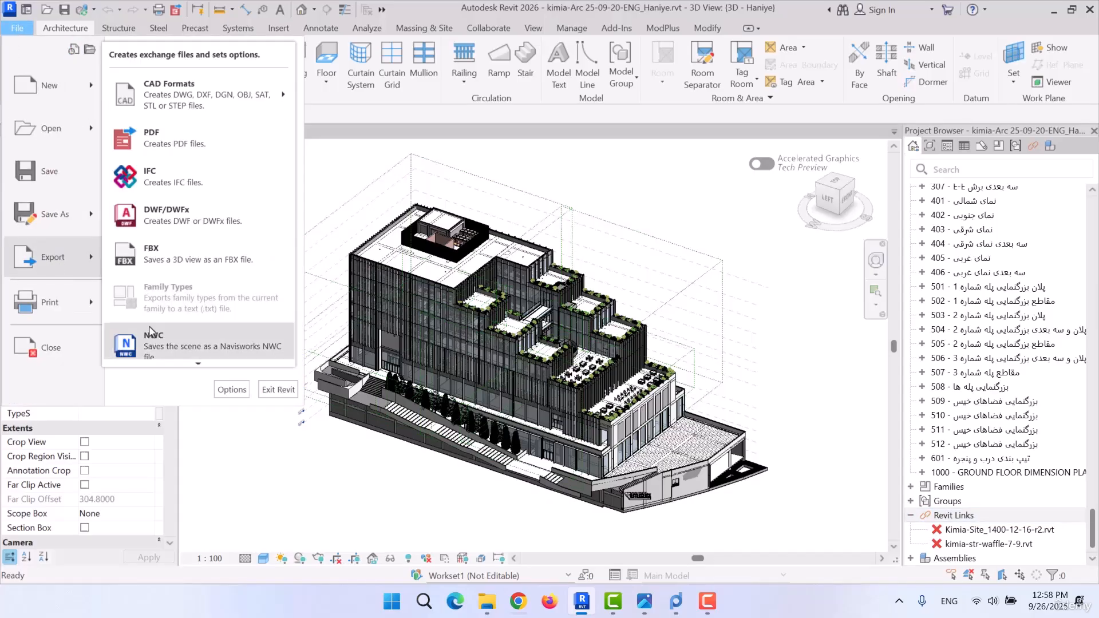
click(160, 341)
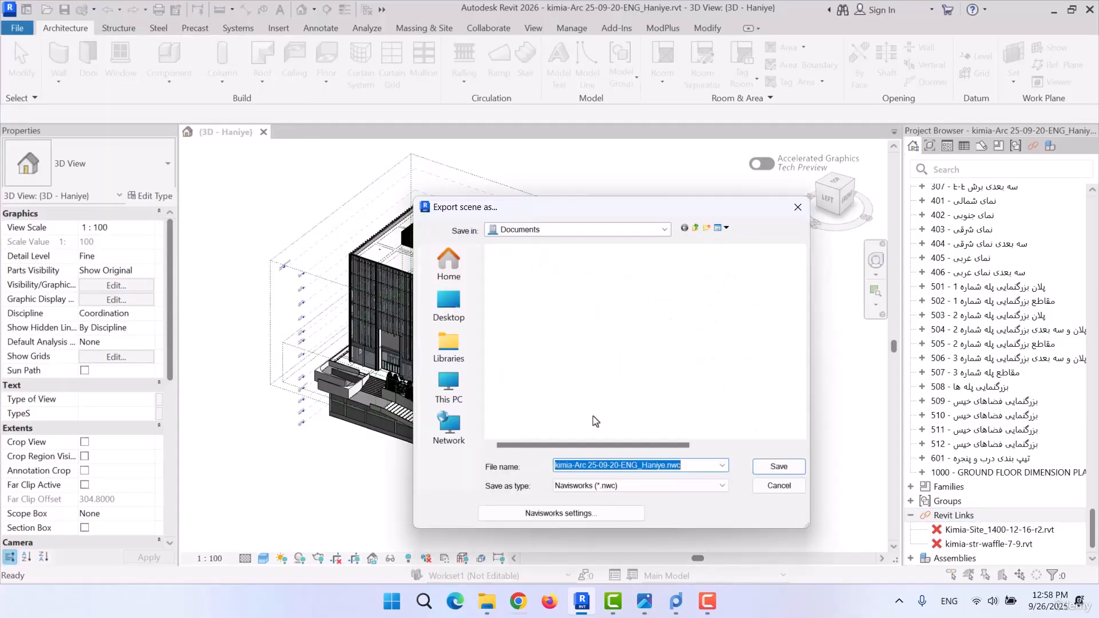
drag(551, 208, 437, 135)
click(335, 232)
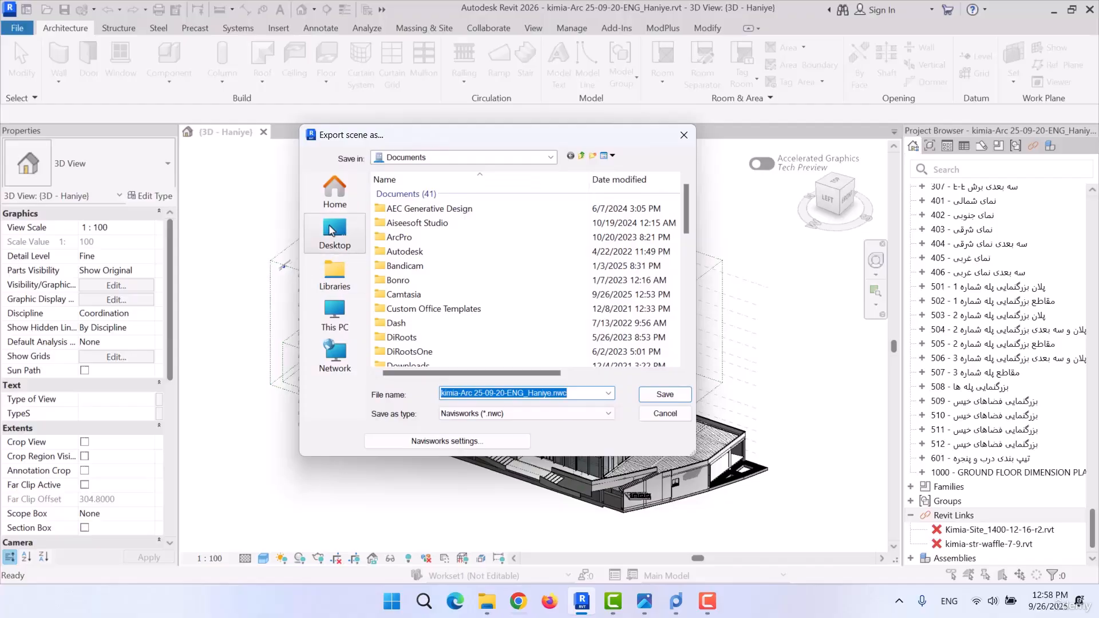
click(335, 313)
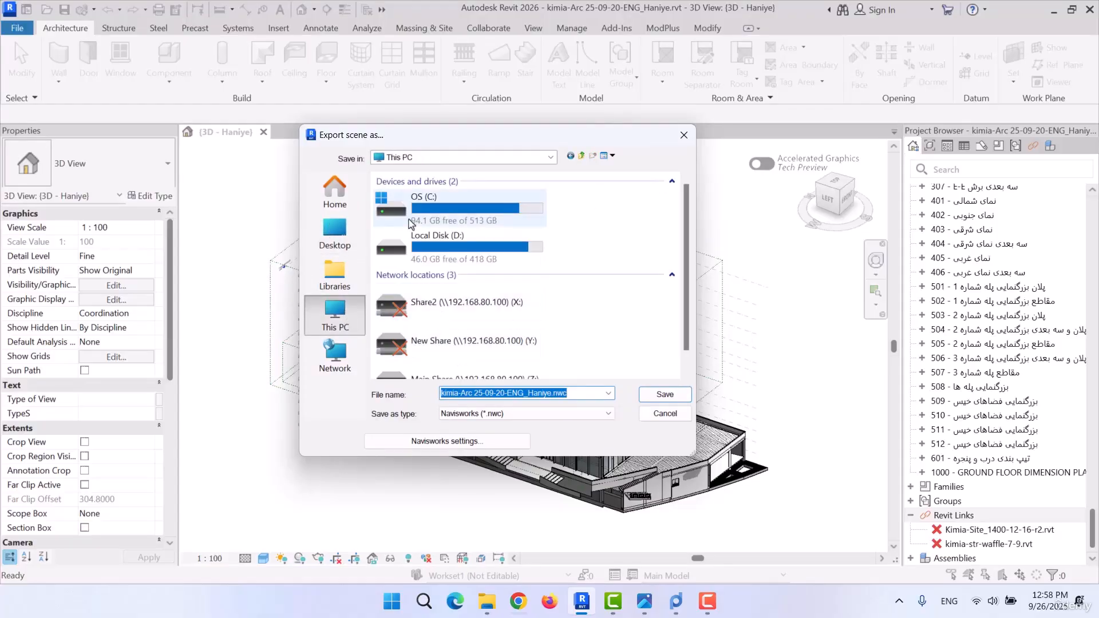
double_click(449, 254)
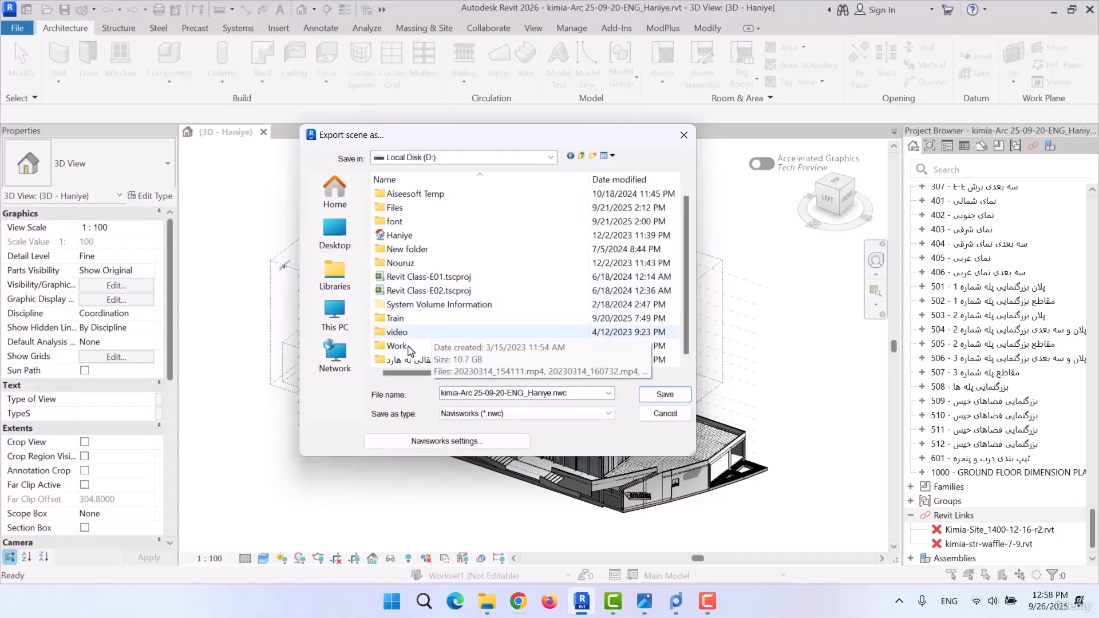
double_click(410, 349)
double_click(401, 249)
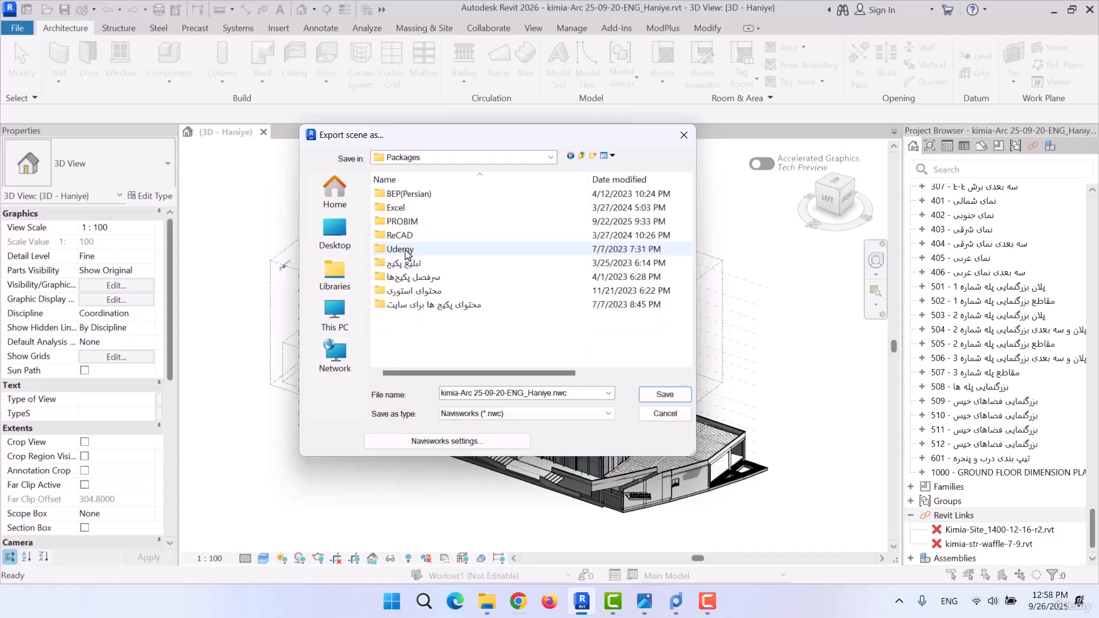
double_click(401, 224)
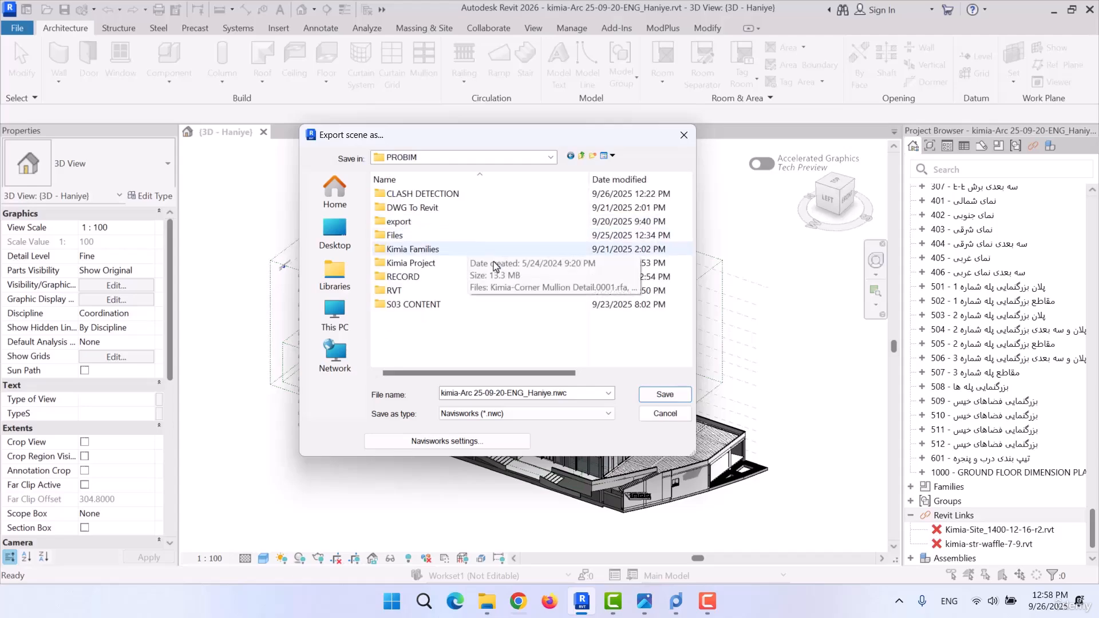
double_click(427, 194)
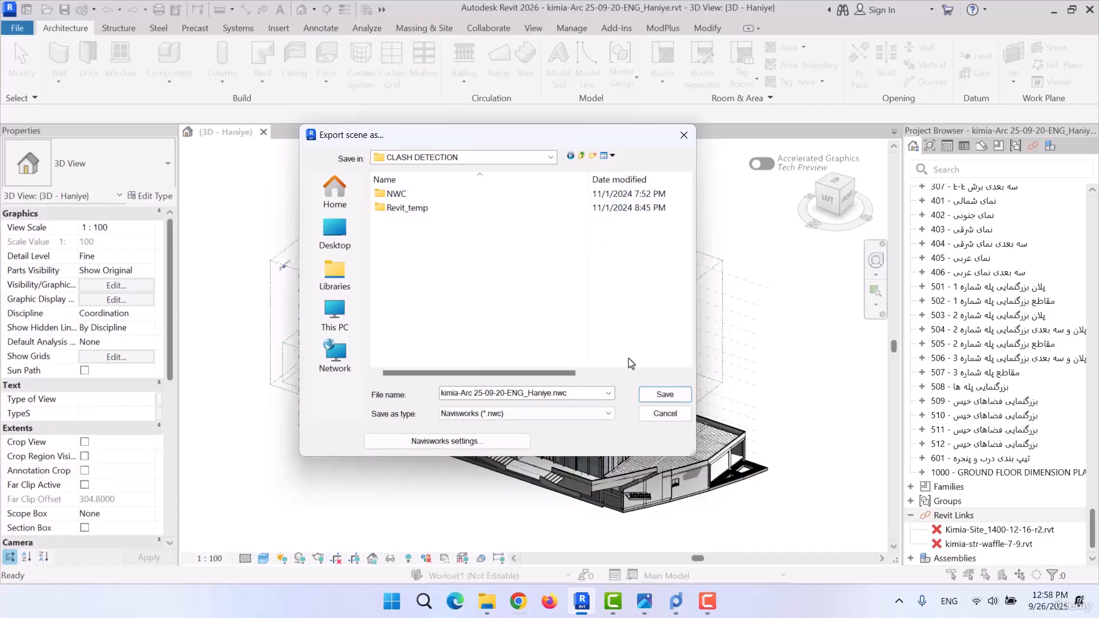
- Set the Navisworks Revit file reader to export the entire project, accept the settings and save the NWC file
click(440, 446)
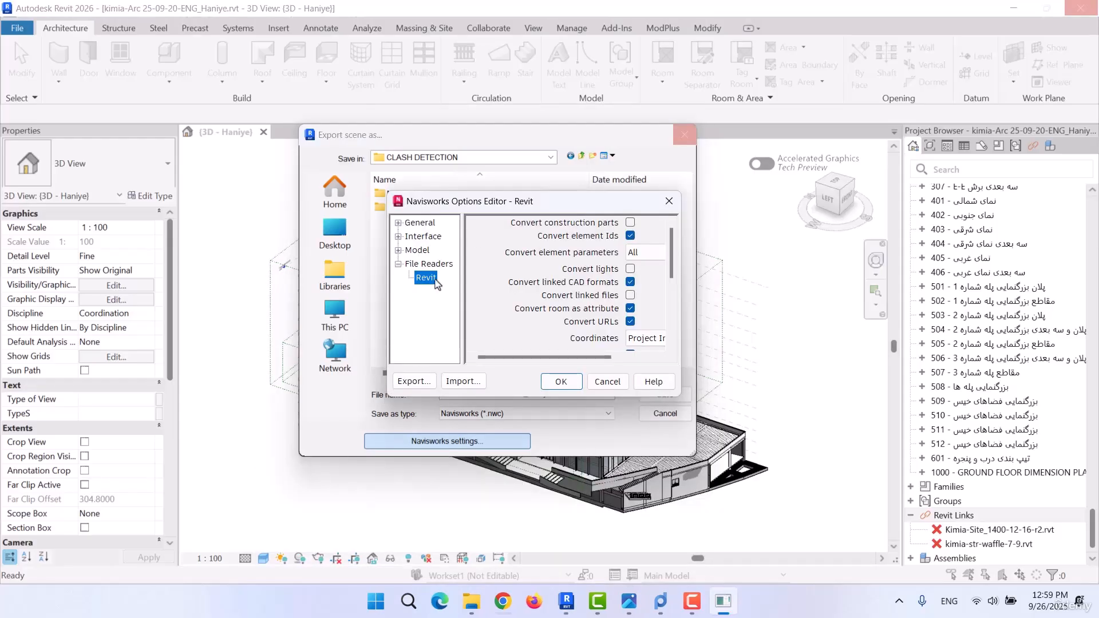
drag(385, 395, 219, 538)
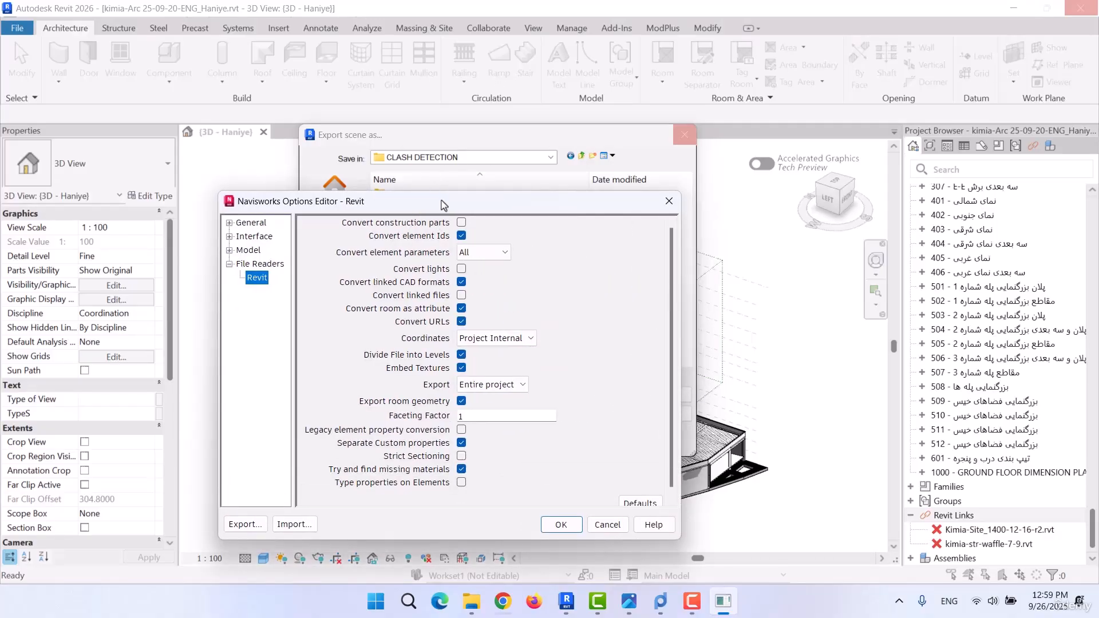
drag(444, 208, 489, 146)
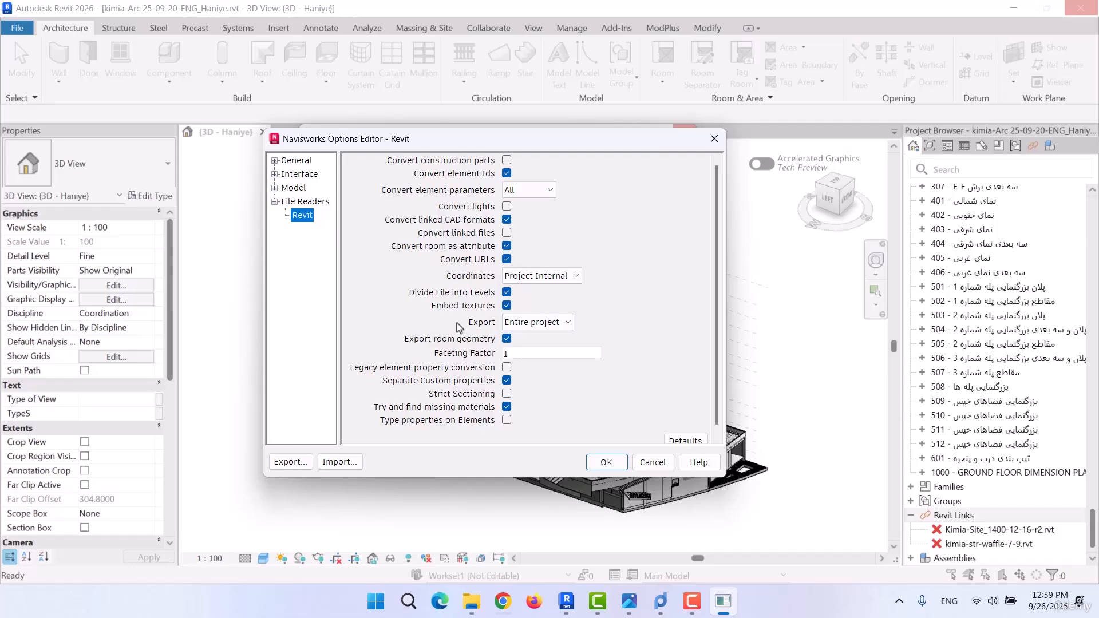
click(537, 324)
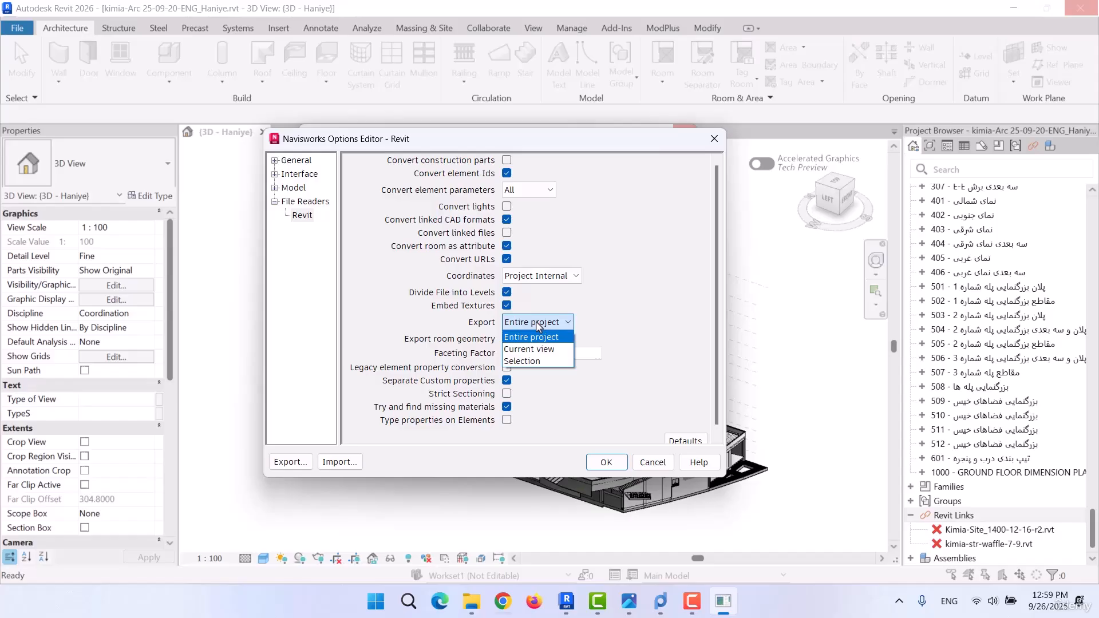
click(537, 324)
click(537, 324)
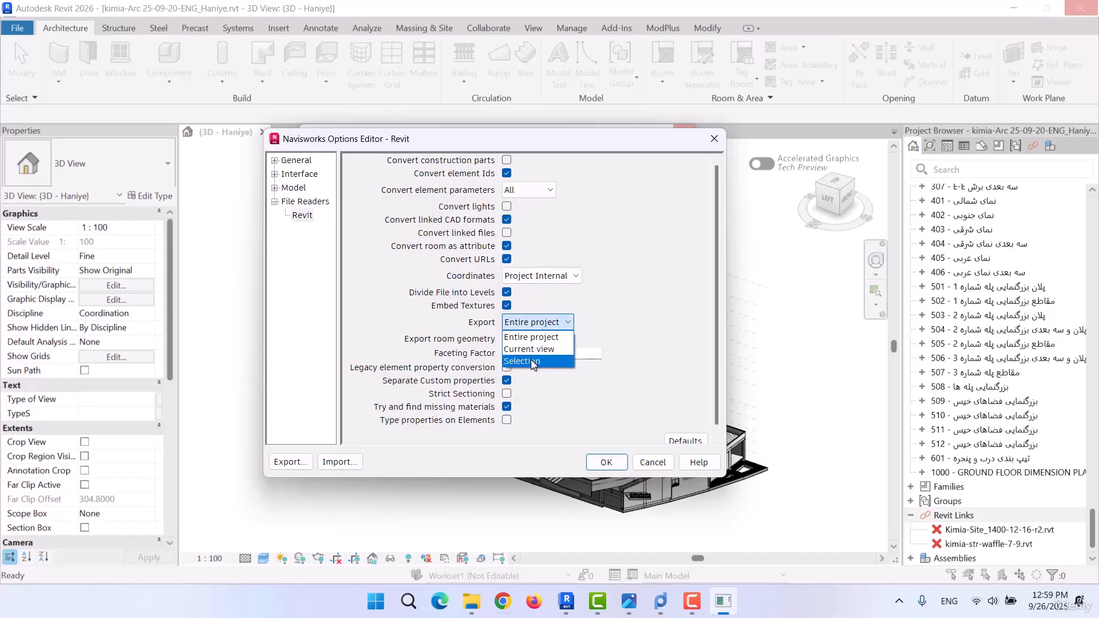
click(523, 332)
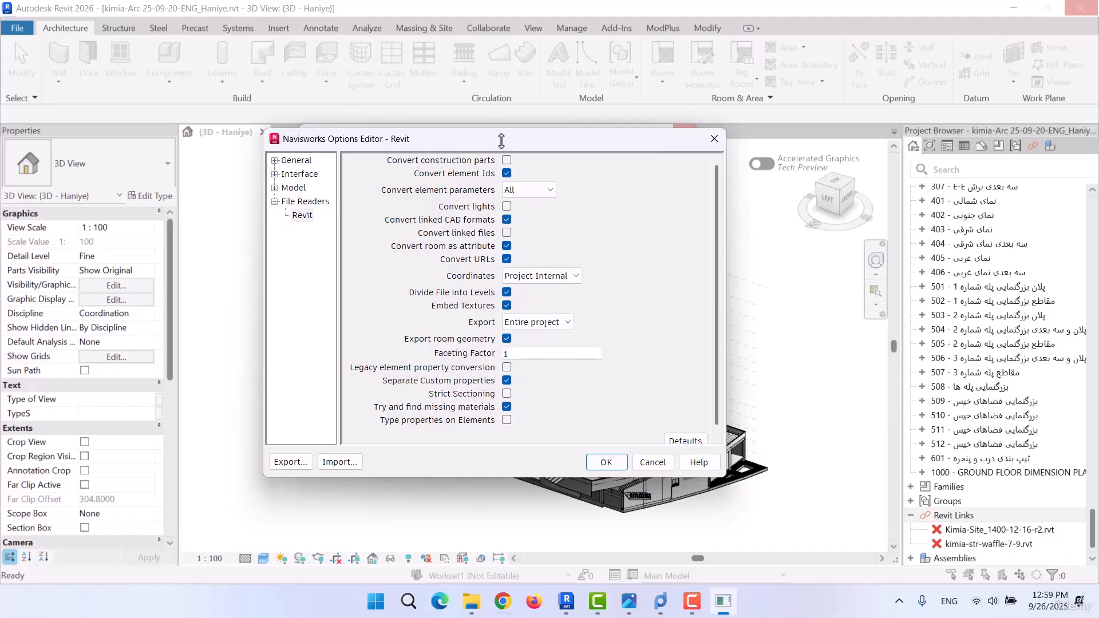
click(506, 406)
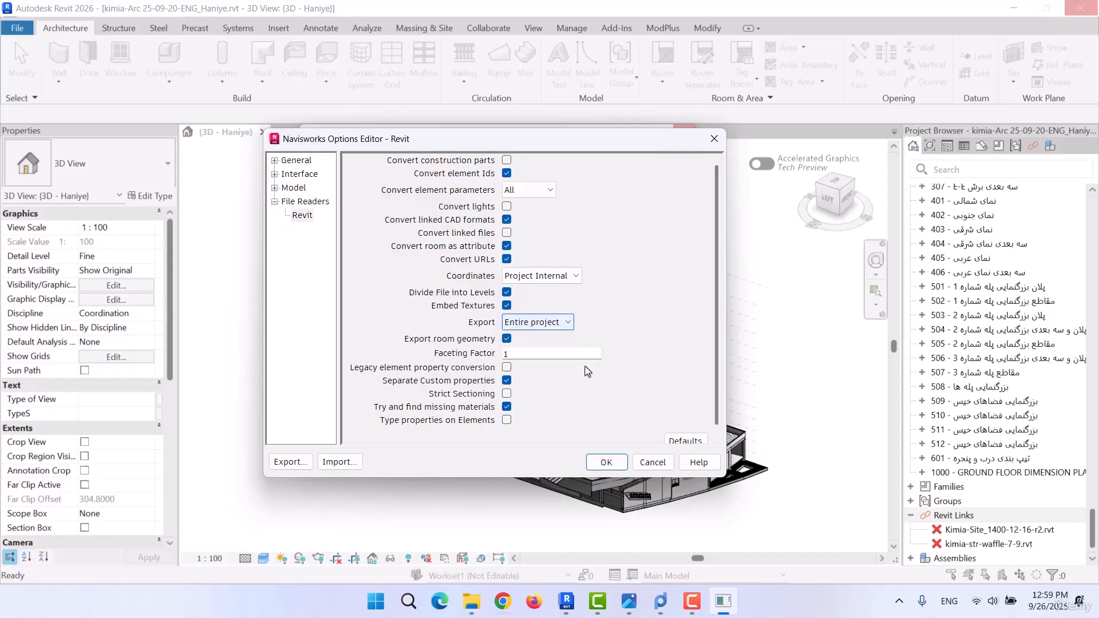
click(605, 461)
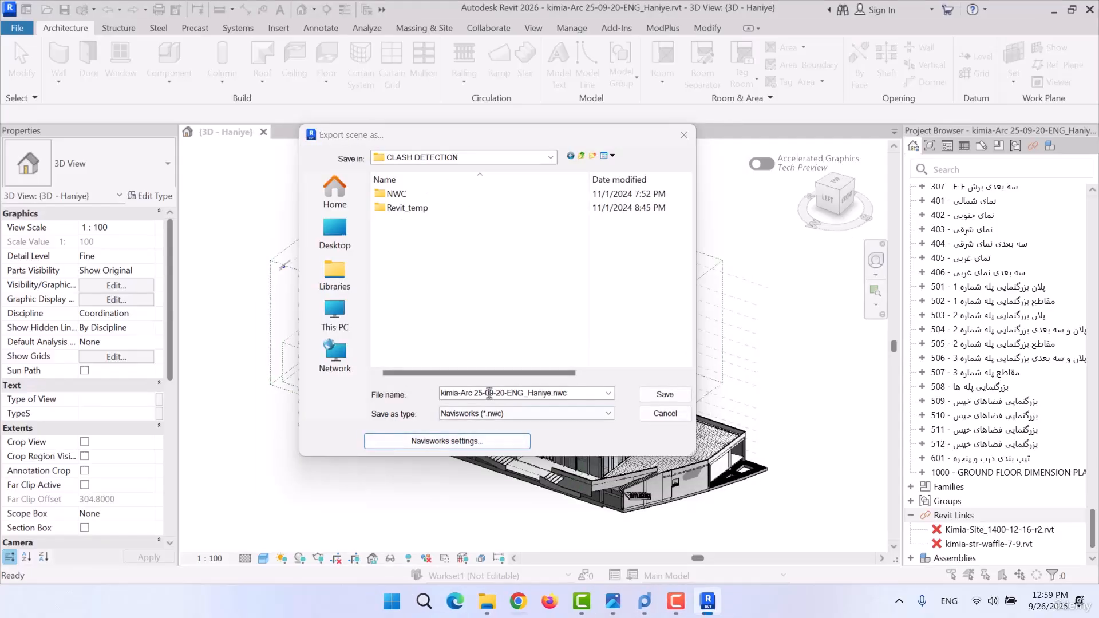
click(662, 395)
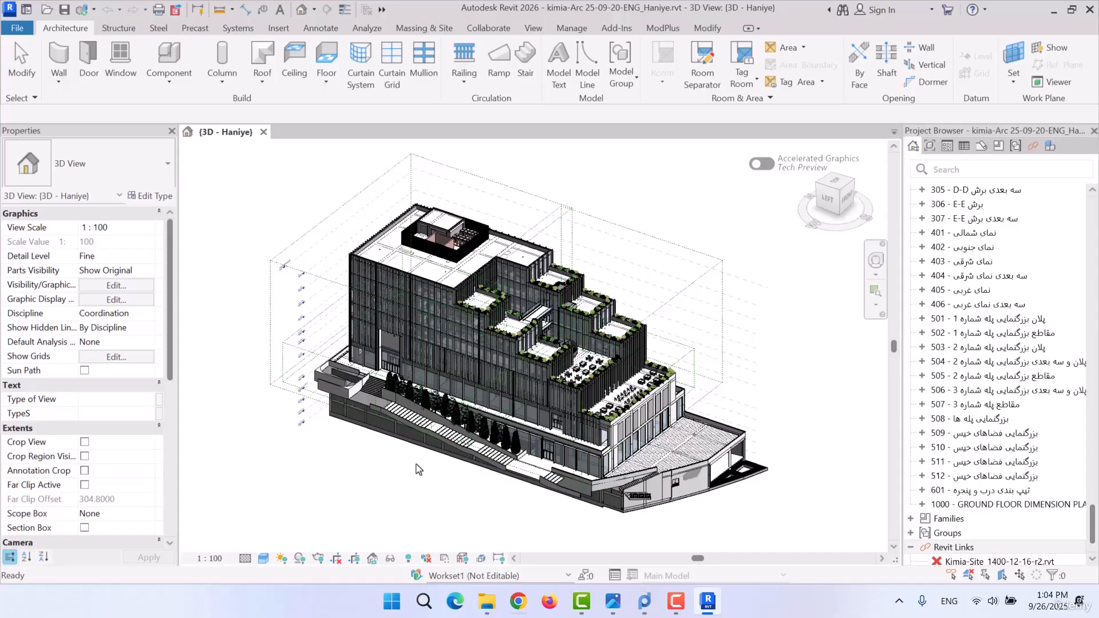
- Switch to File Explorer, check the exported architectural NWC file in CLASH DETECTION and open the NWC subfolder
mouse_move(488, 606)
click(355, 526)
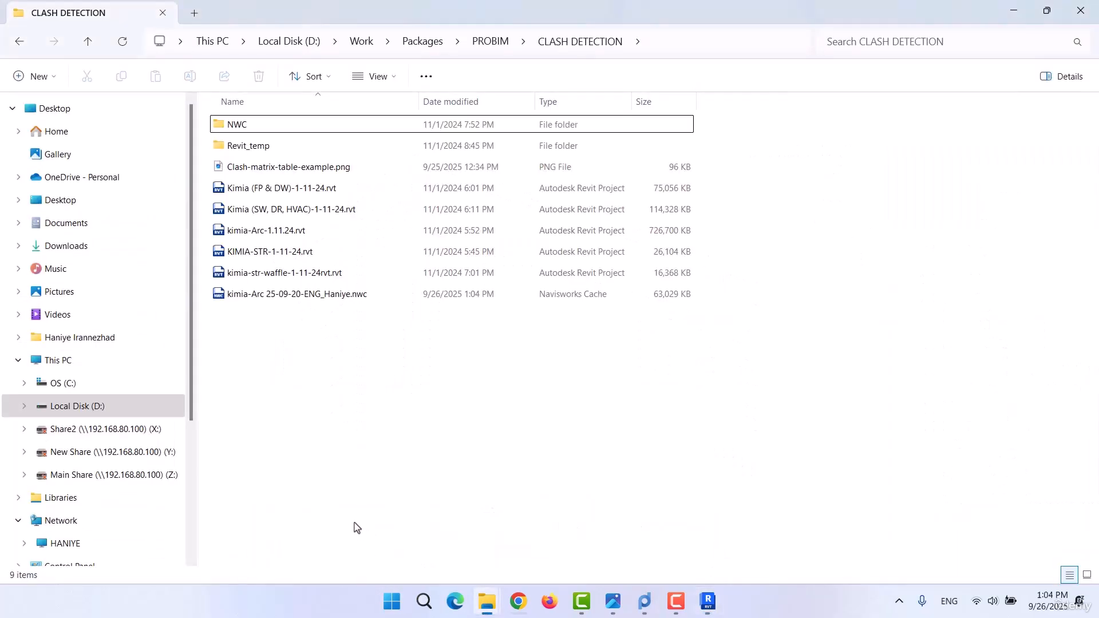
click(274, 300)
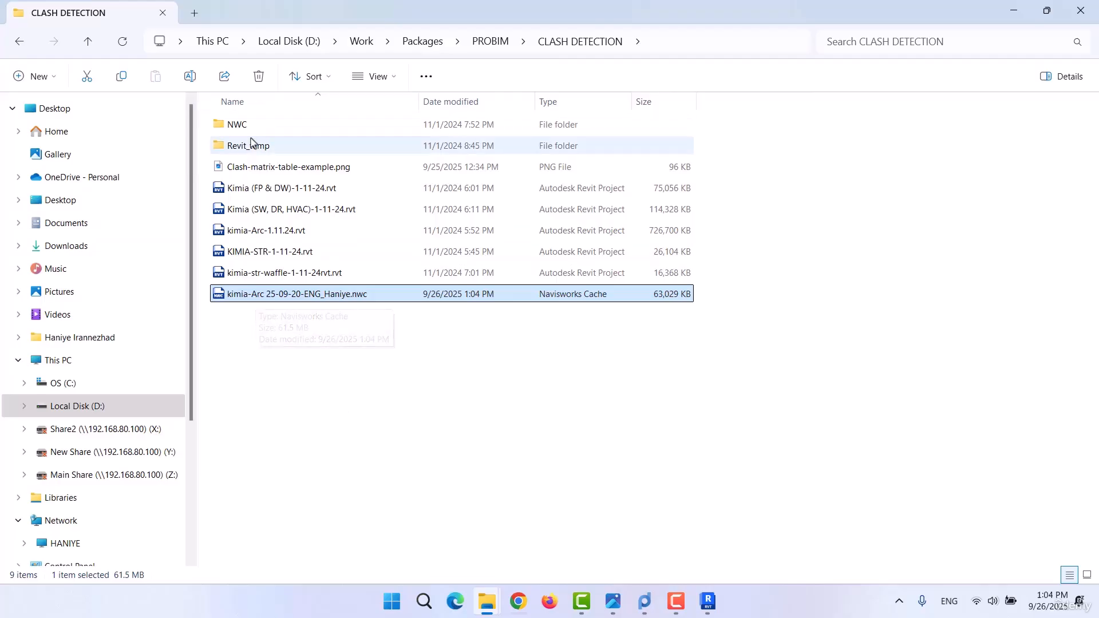
double_click(237, 126)
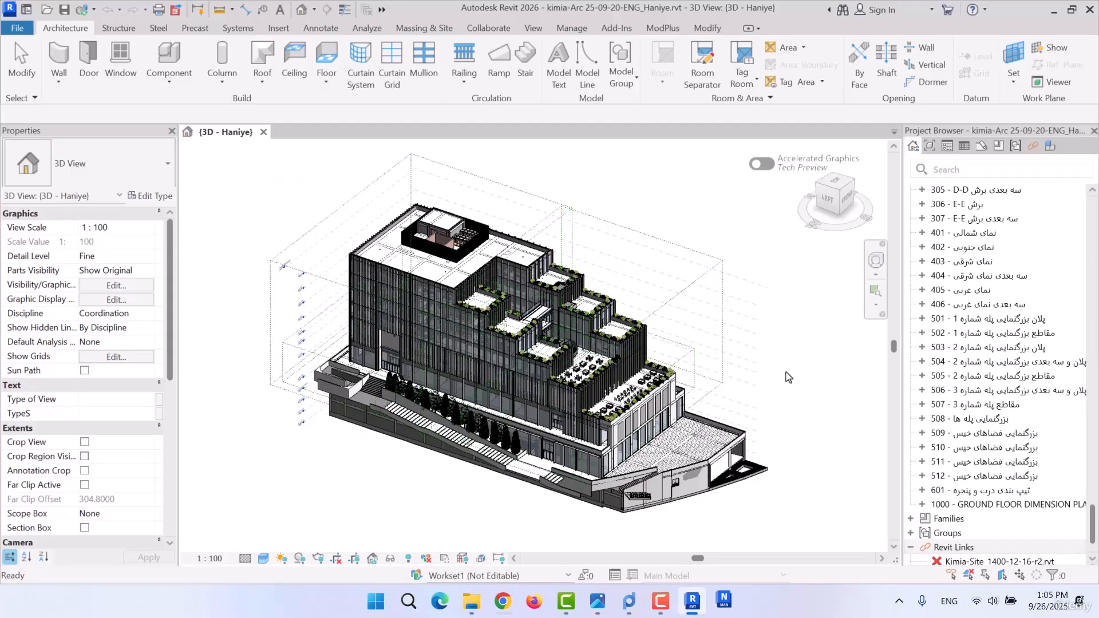
- Switch to Navisworks Manage, decline reloading the auto-saved file and start a new empty project
click(730, 611)
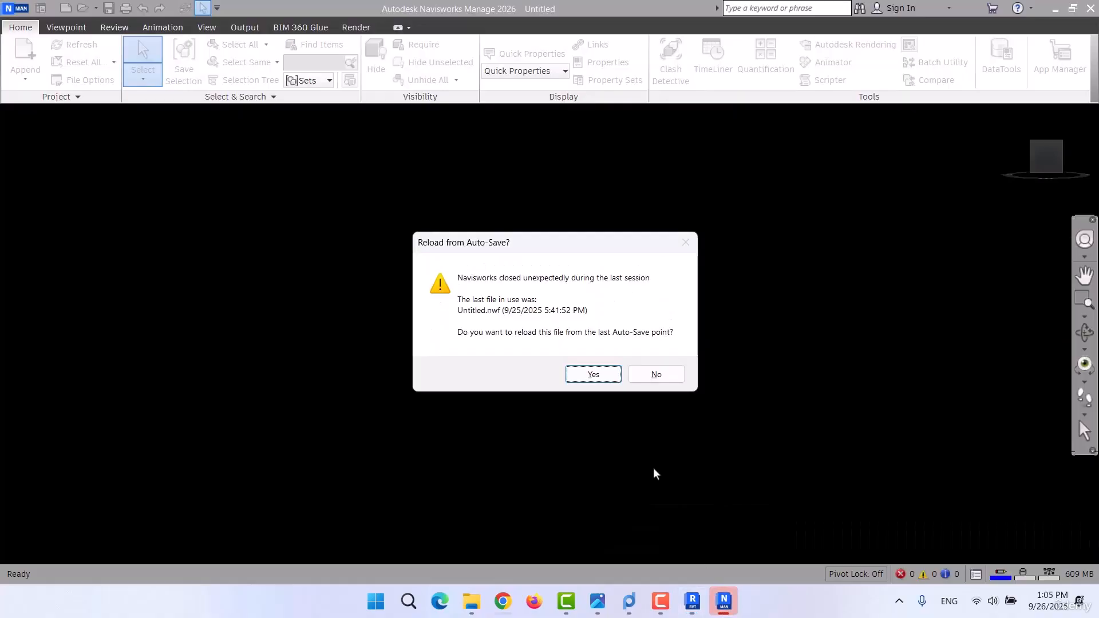
click(665, 380)
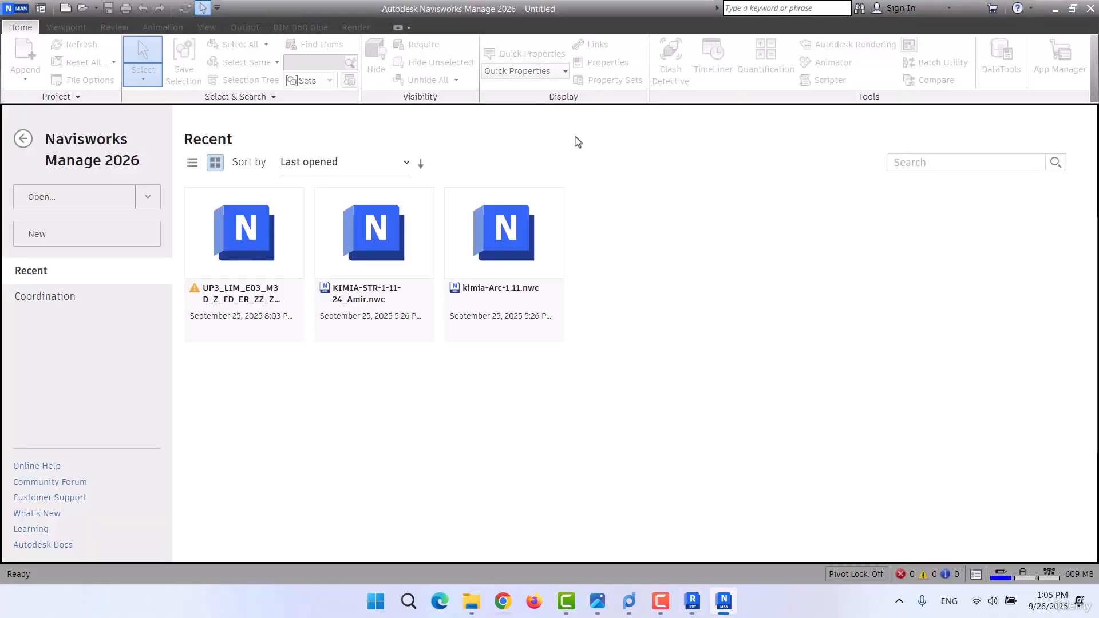
click(49, 242)
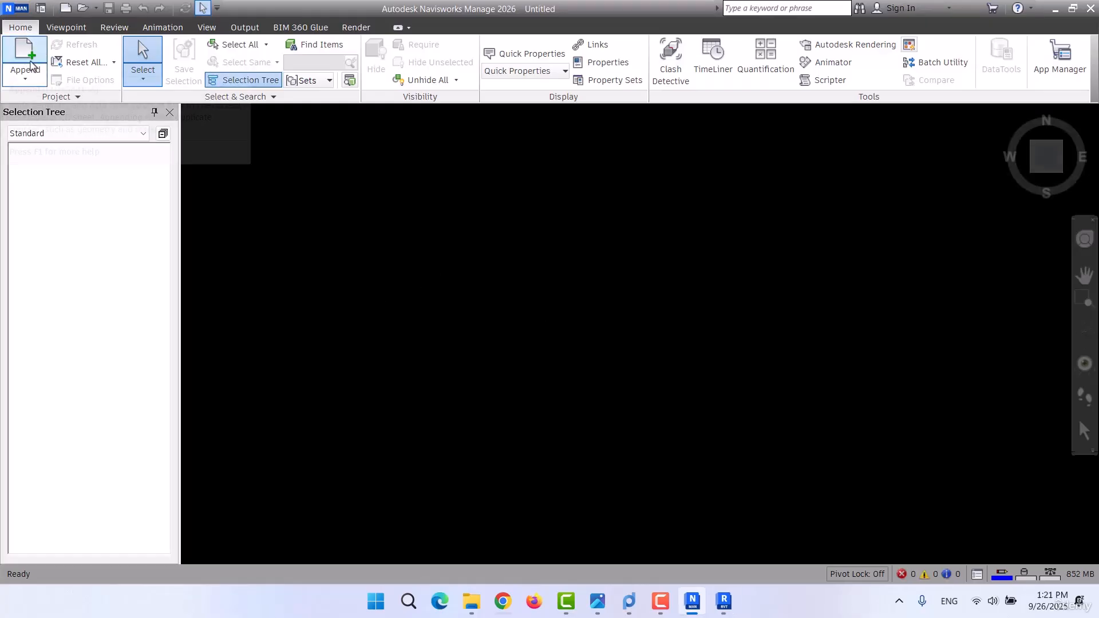
- Append the structural models KIMIA-STR-1-11-25.nwc and kimia-str-waffle-1-11-25.nwc from the CLASH DETECTION\NWC folder
click(31, 64)
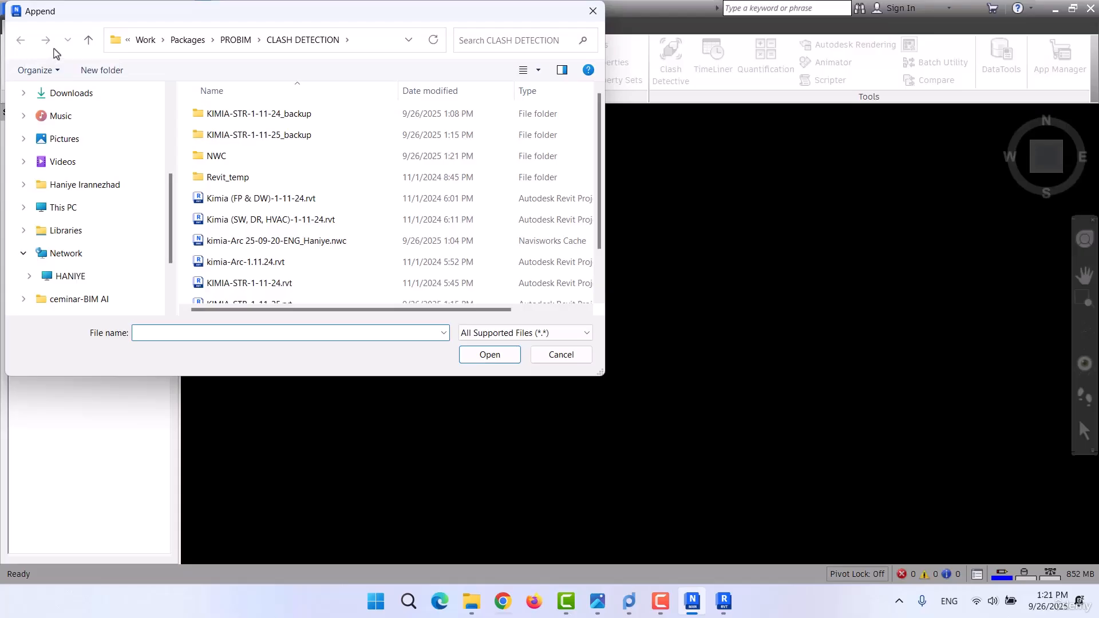
double_click(240, 161)
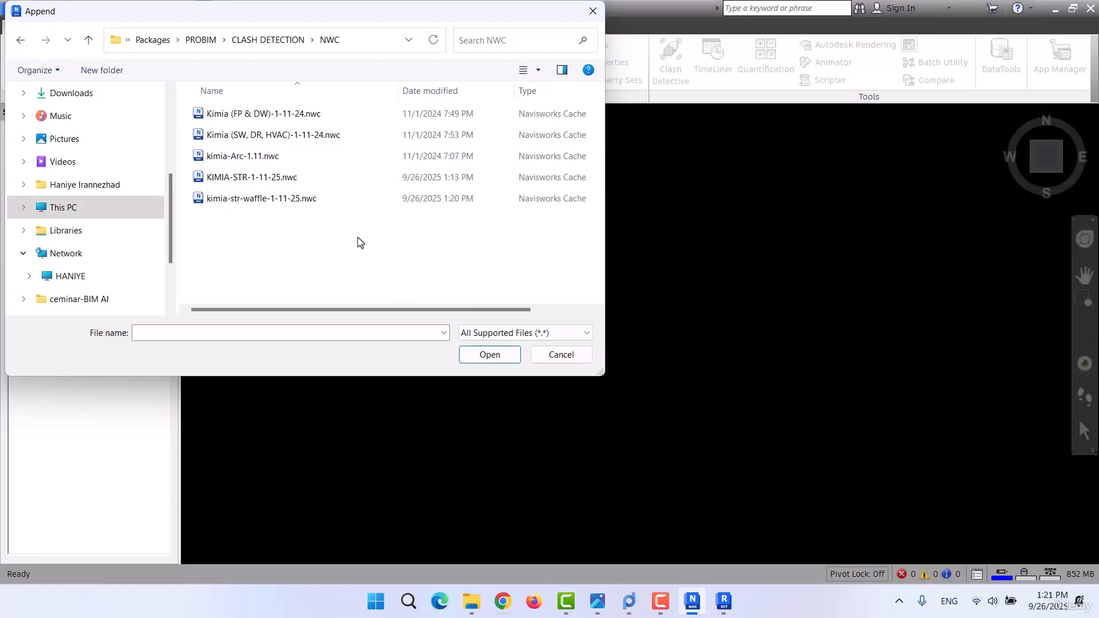
double_click(259, 182)
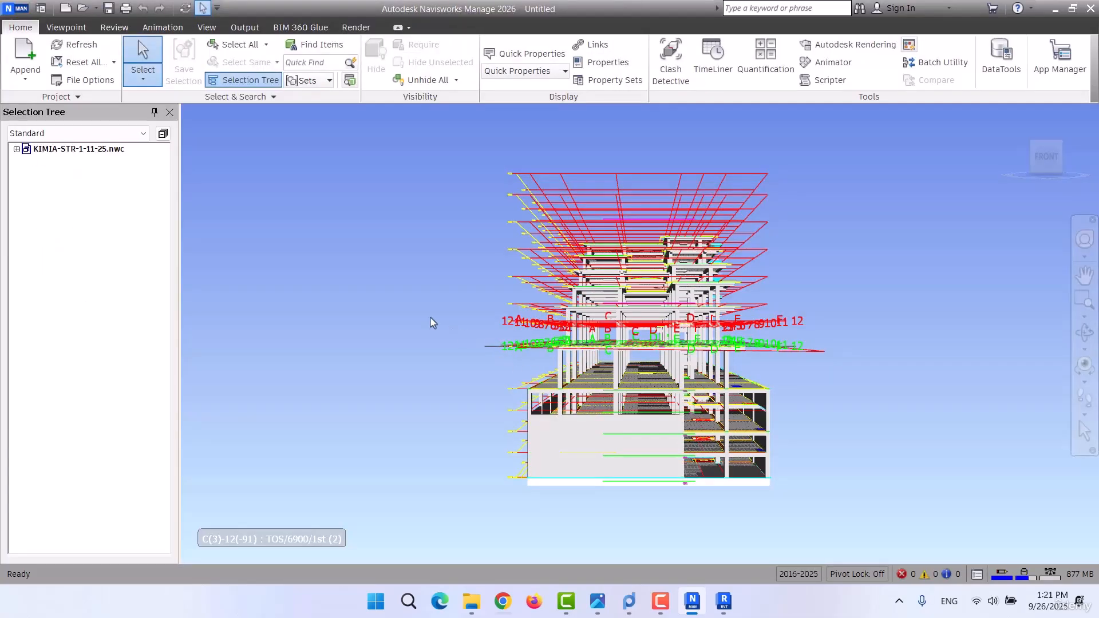
shift+middle_drag(430, 317, 546, 353)
click(25, 57)
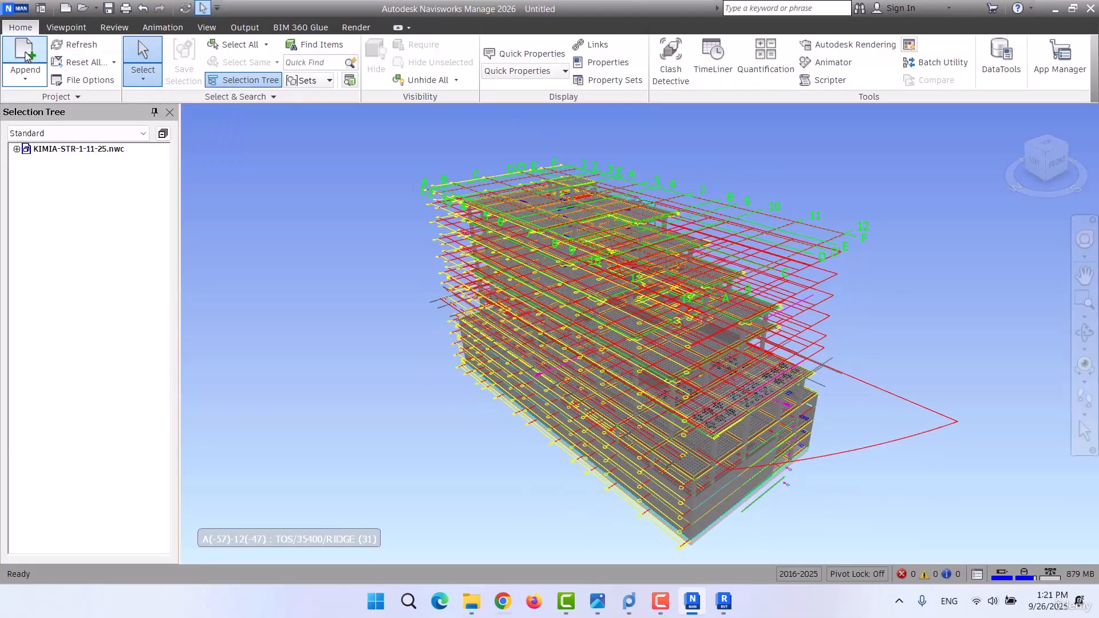
click(265, 200)
double_click(265, 199)
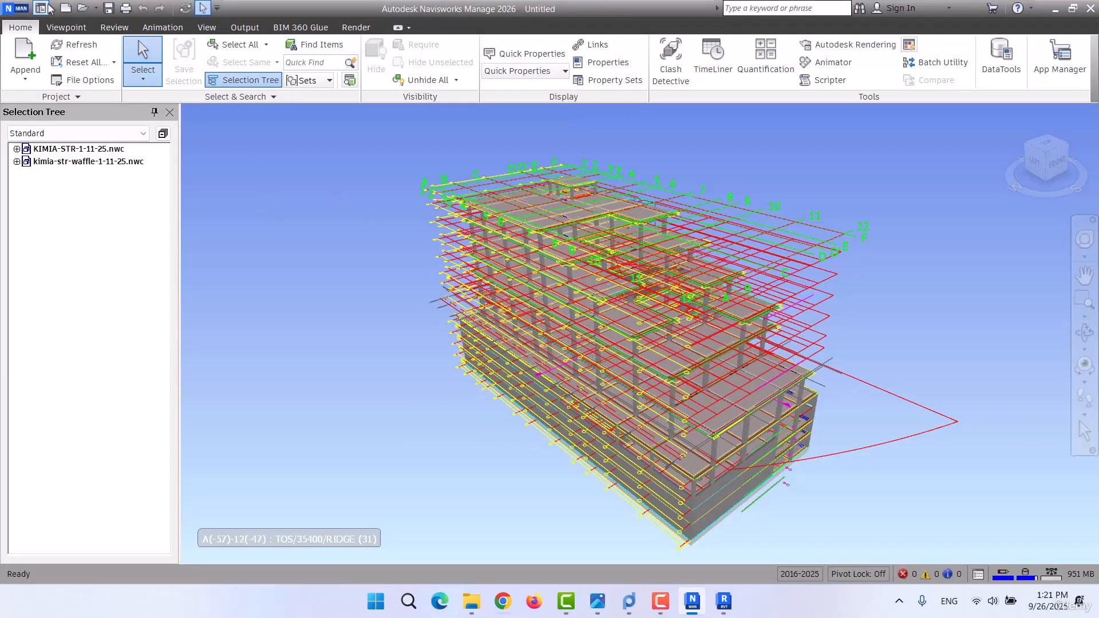
- Append the services models Kimia (FP & DW)-1-11-24.nwc and Kimia (SW, DR, HVAC)-1-11-24.nwc to the project
click(29, 54)
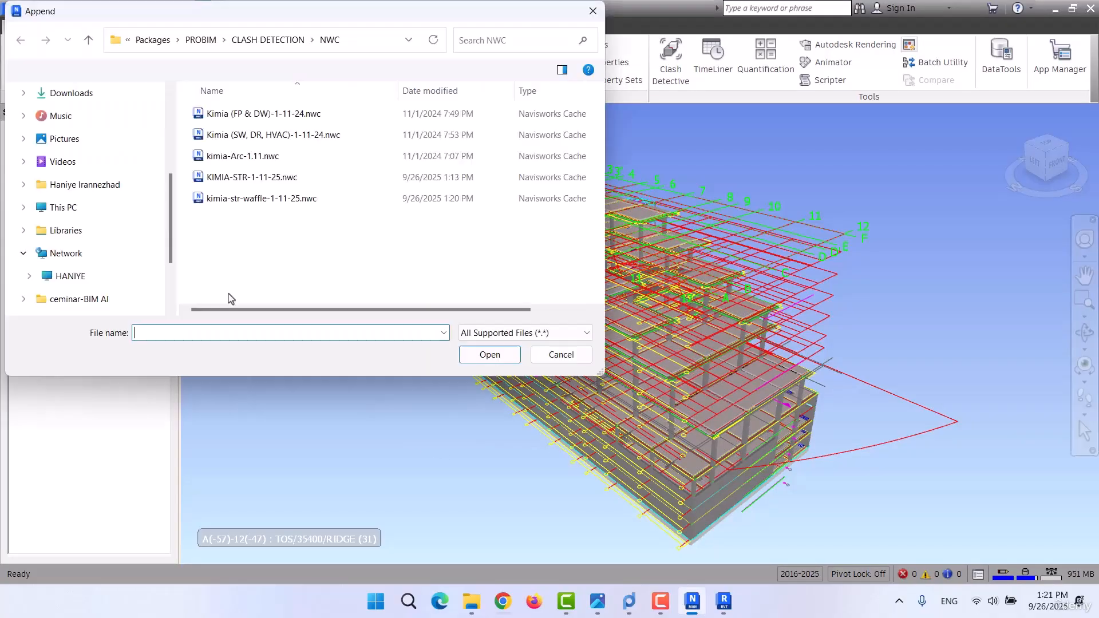
double_click(261, 118)
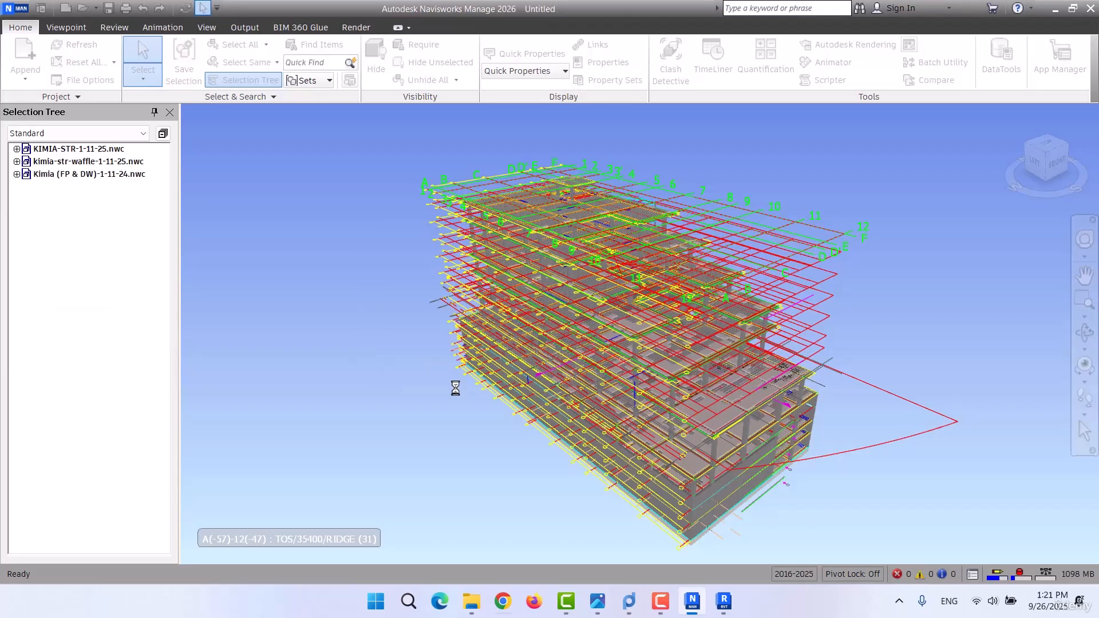
click(25, 57)
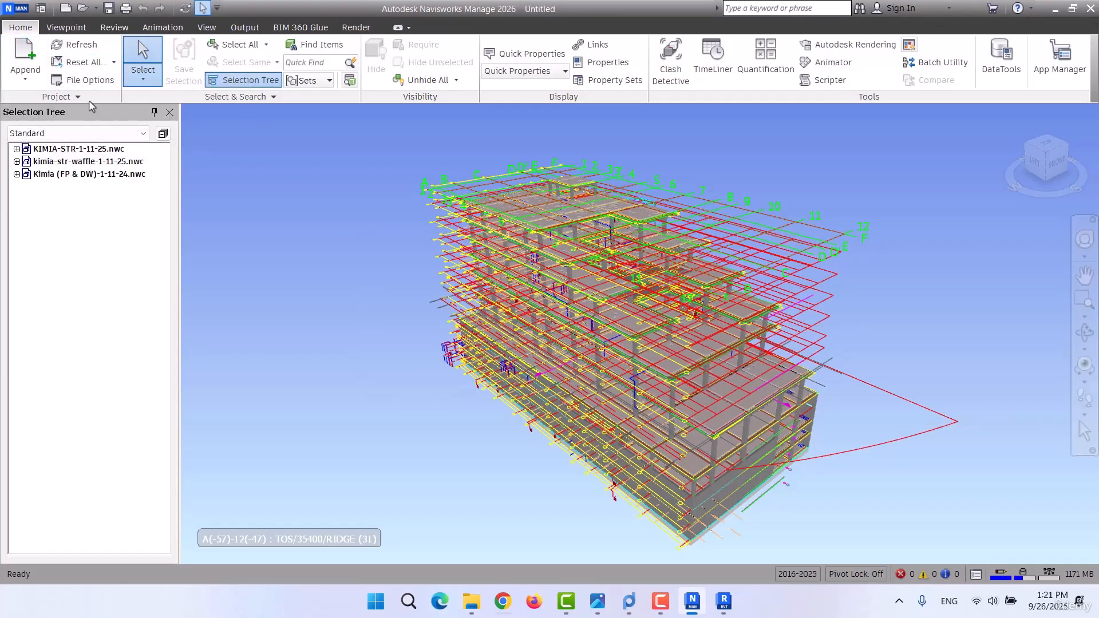
double_click(299, 135)
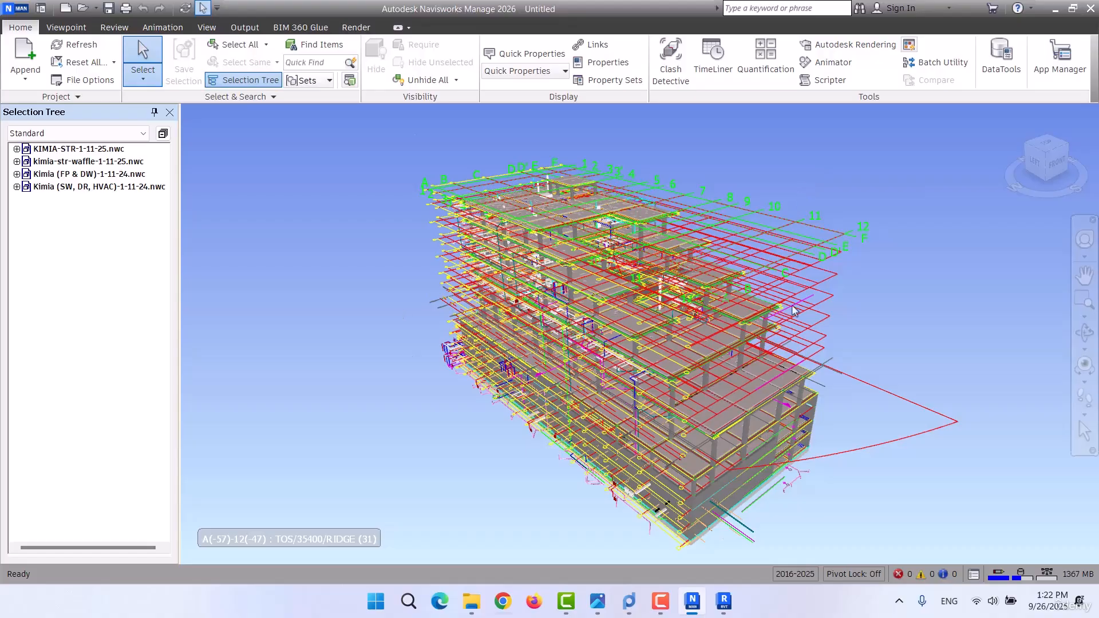
- Append the architectural model kimia-Arc-1.11.nwc and view the whole combined building
click(40, 64)
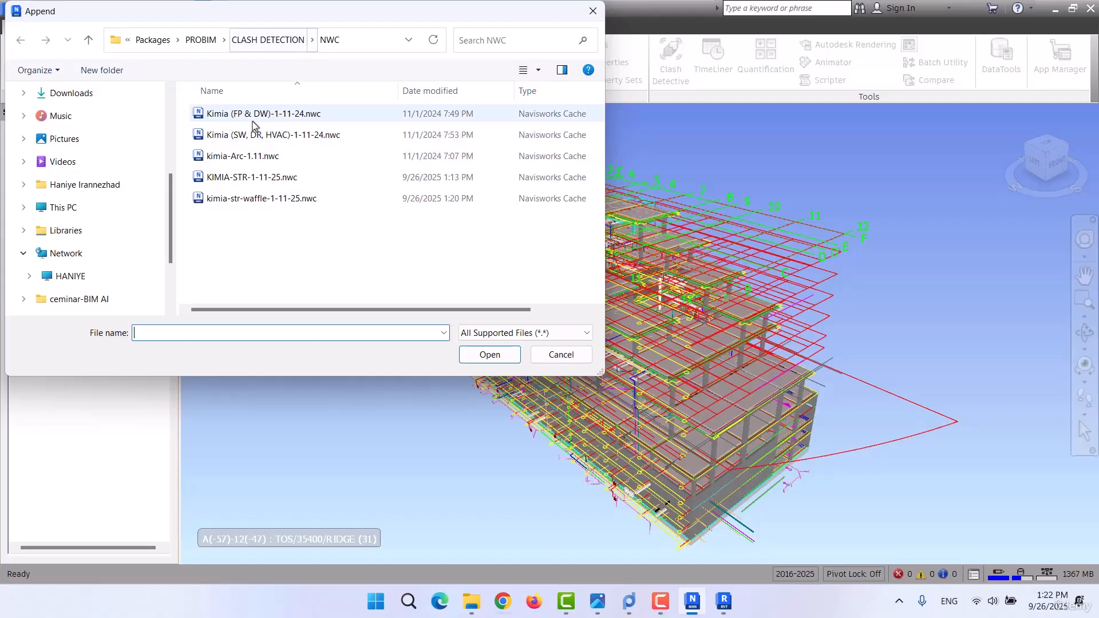
click(258, 163)
click(489, 356)
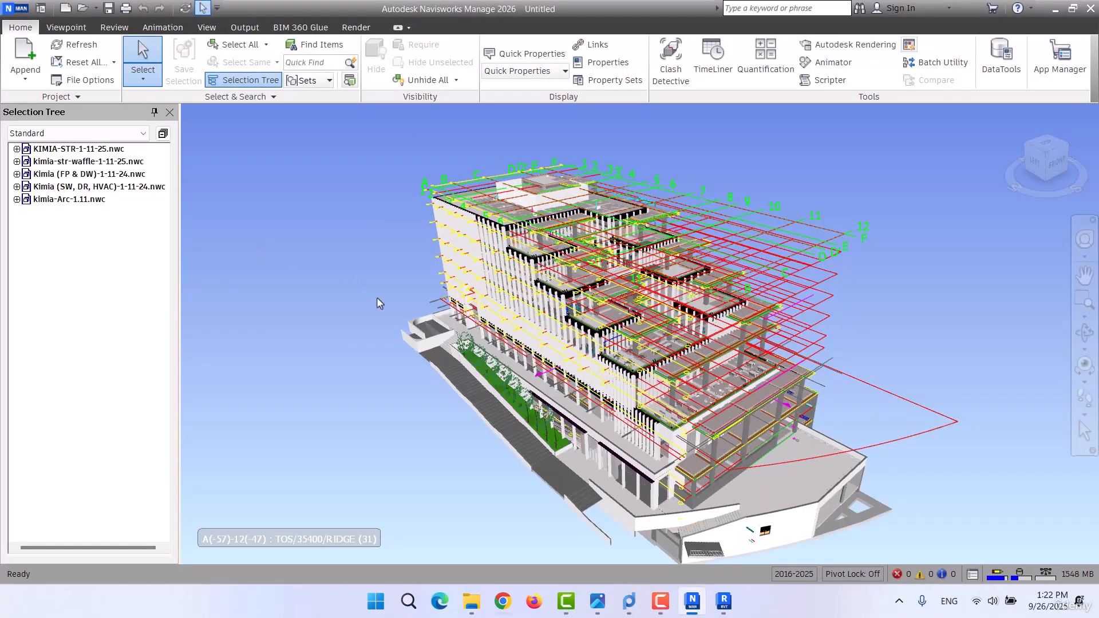
scroll(376, 303, down, 2)
scroll(378, 298, down, 2)
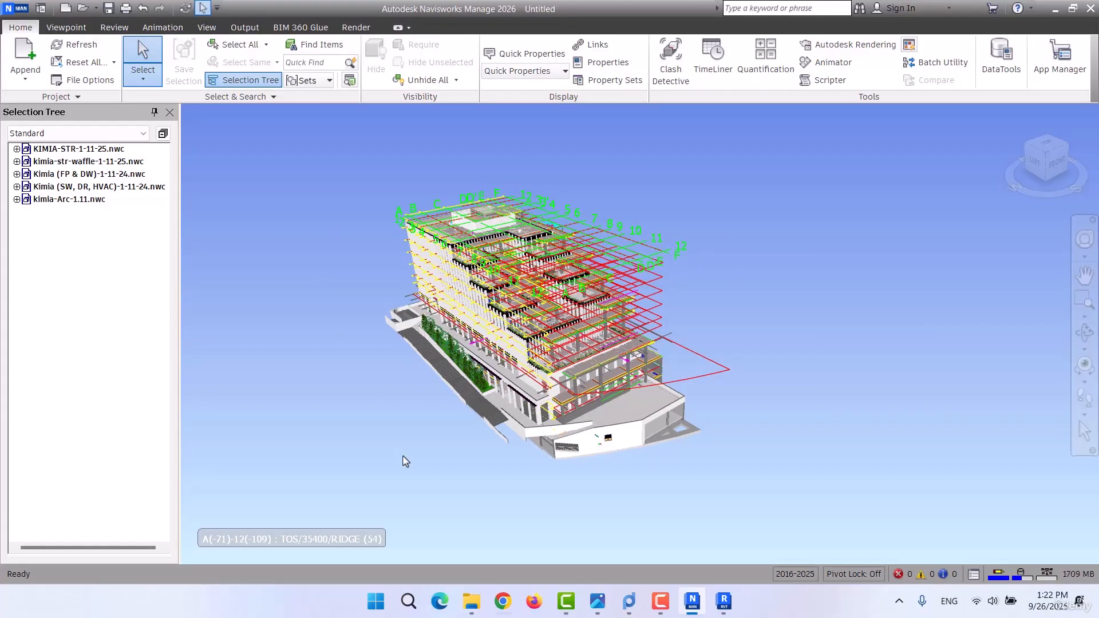
- Highlight the appended NWC models one by one in the model, clear the selection and inspect the combined building from several sides
click(65, 161)
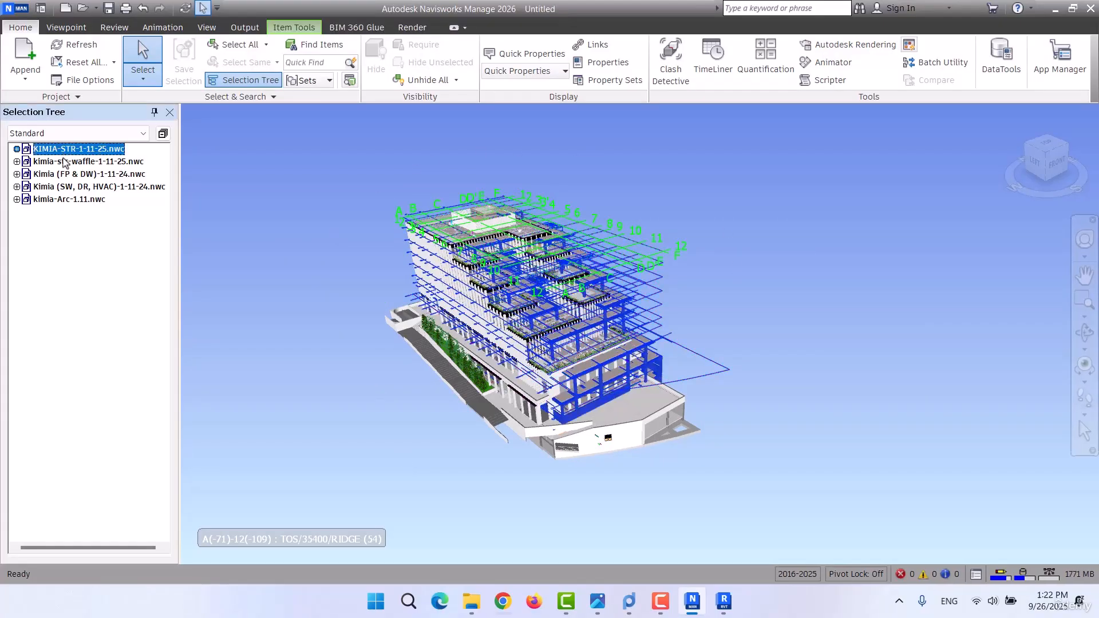
click(63, 174)
click(66, 187)
click(69, 199)
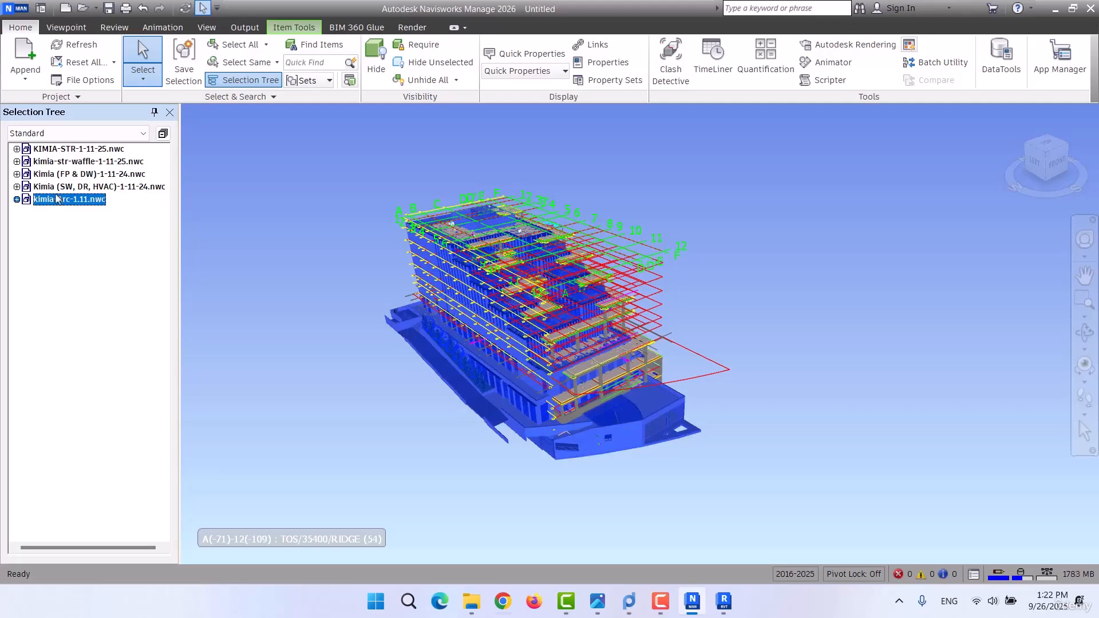
click(252, 236)
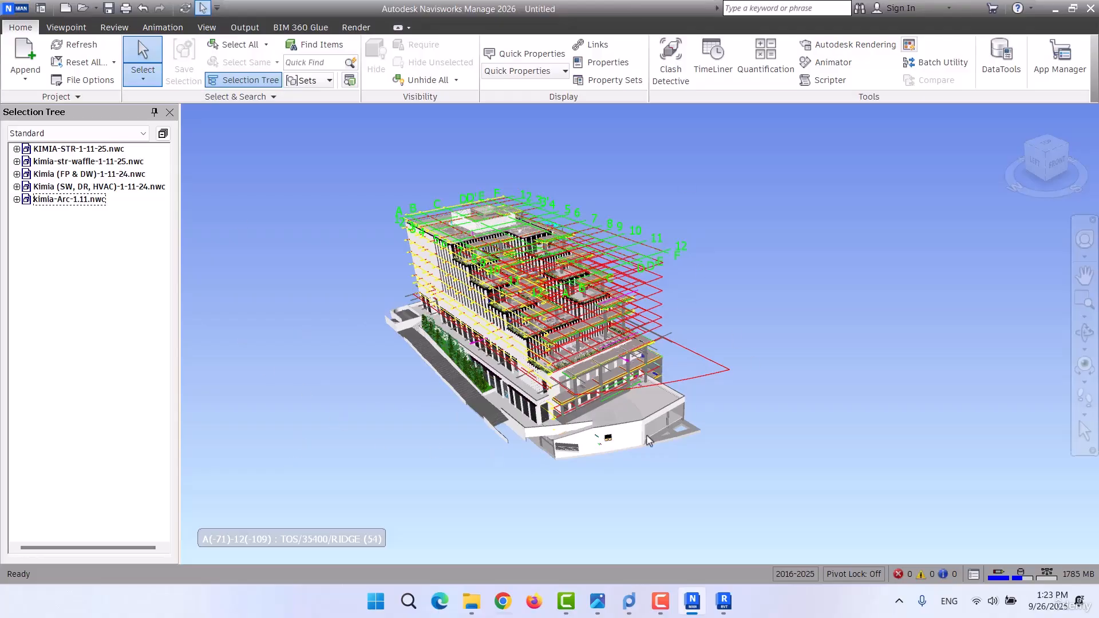
shift+middle_drag(726, 444, 761, 447)
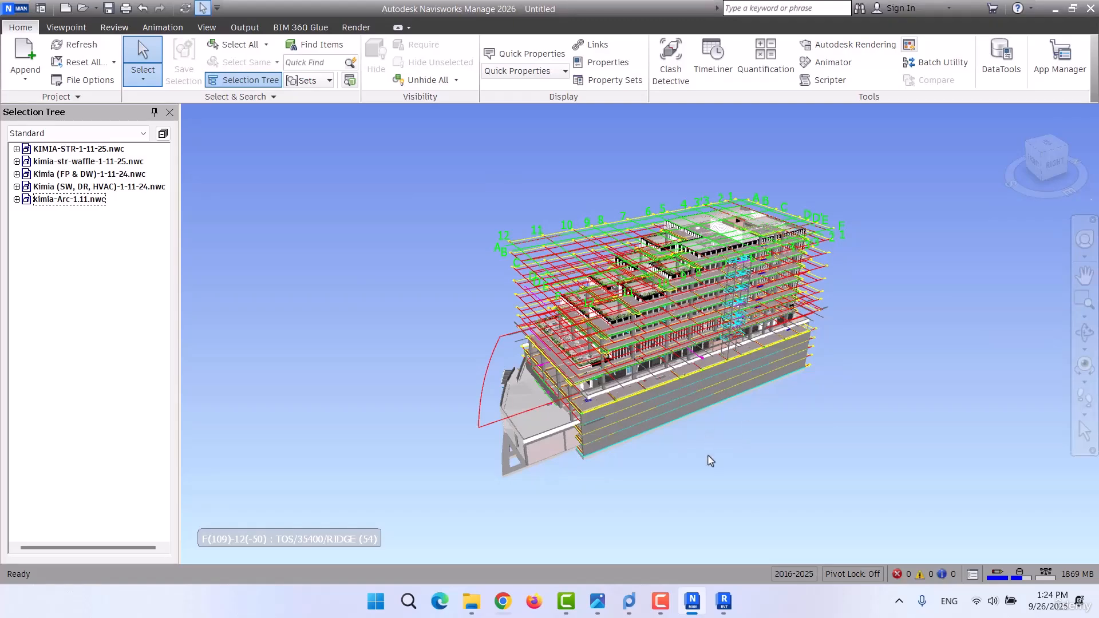
shift+middle_drag(857, 485, 1025, 480)
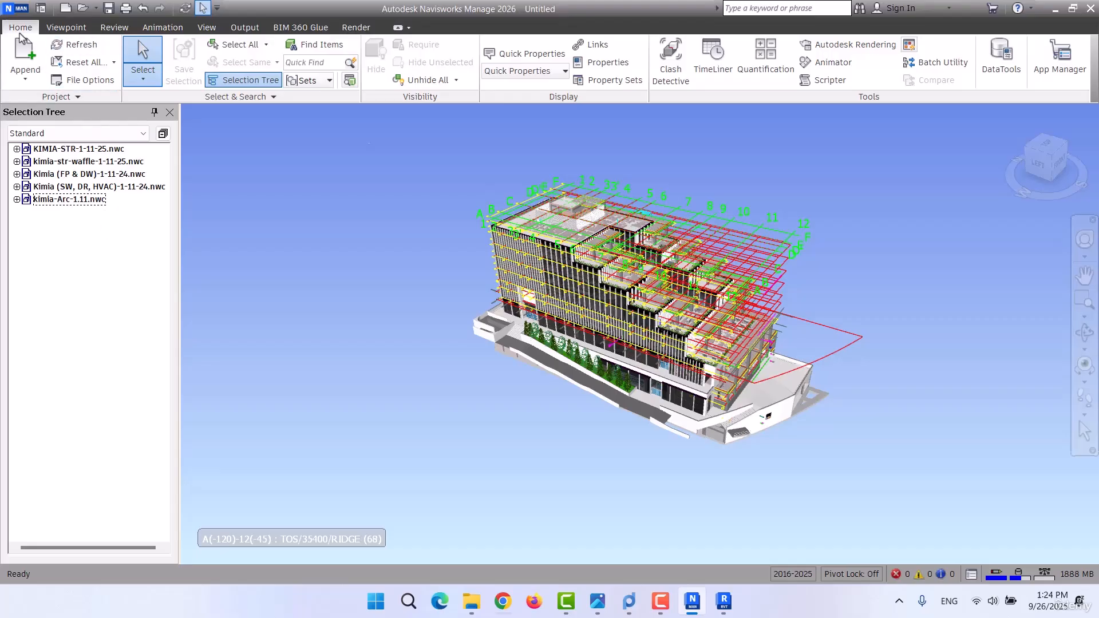
- Open Clash Detective, widen it until its full contents show, and add a new clash test
click(674, 58)
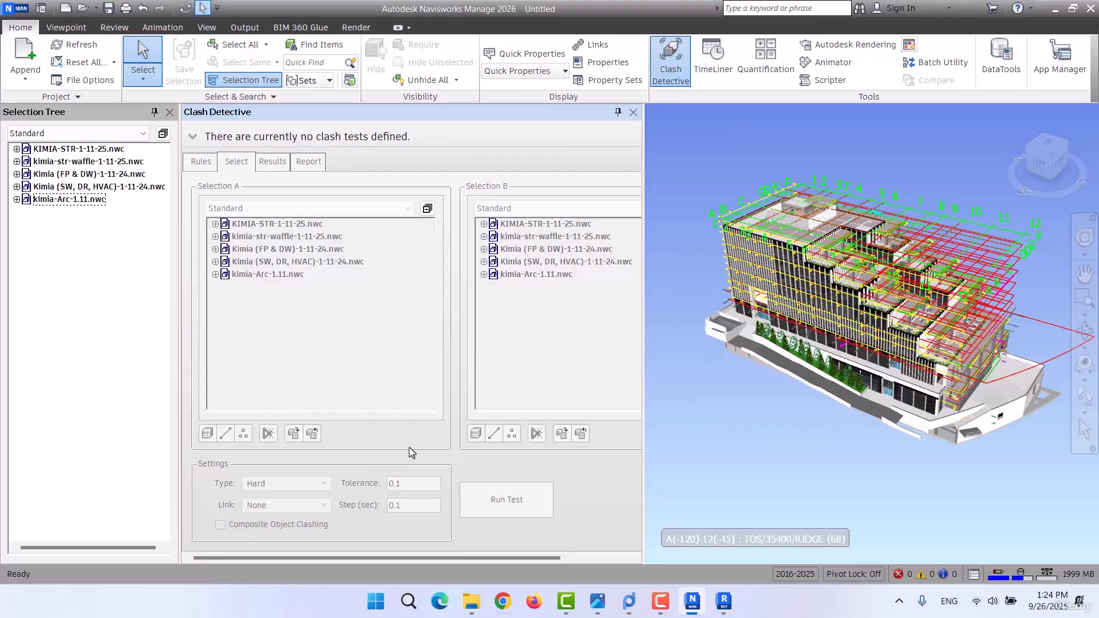
drag(644, 361, 731, 365)
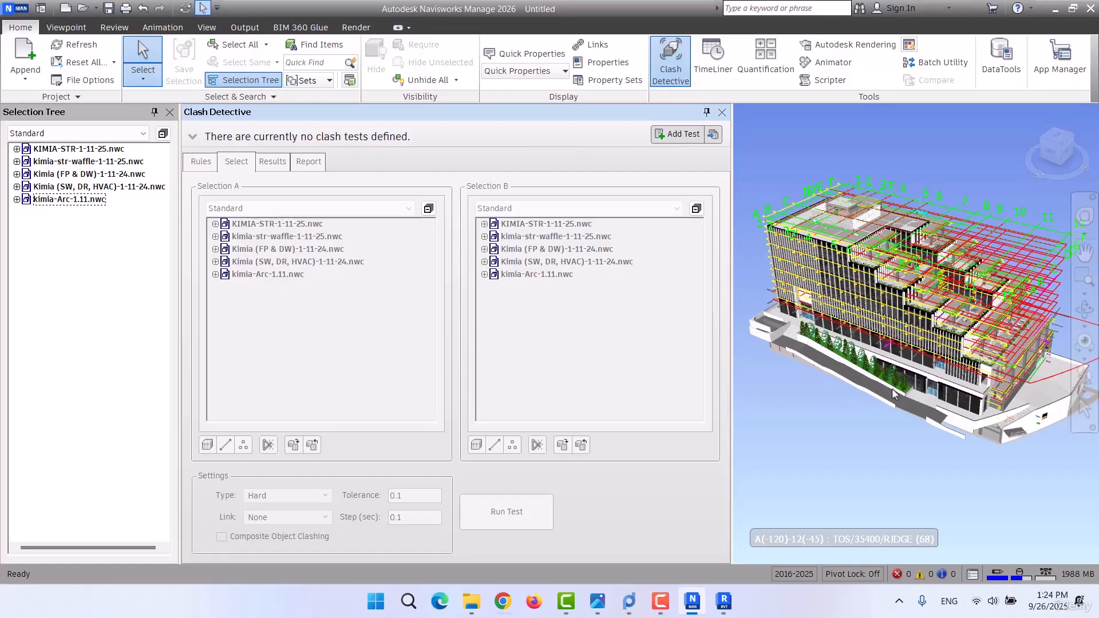
click(671, 137)
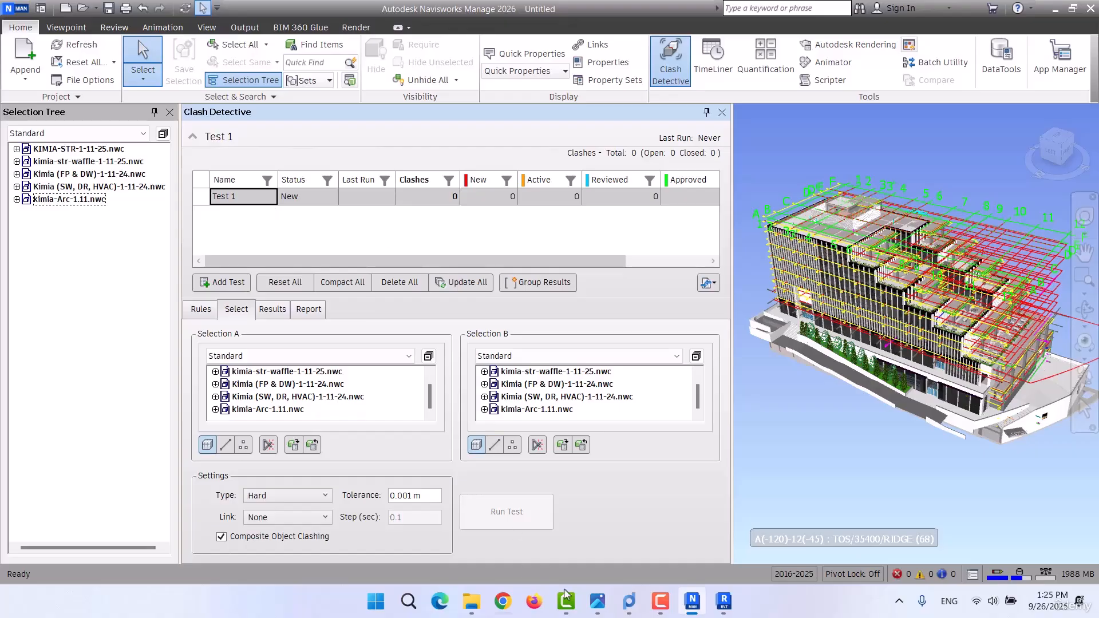
- Switch to the Photos image Clash-matrix-table-example.png and examine the discipline groups and components listed in its columns and rows
click(596, 607)
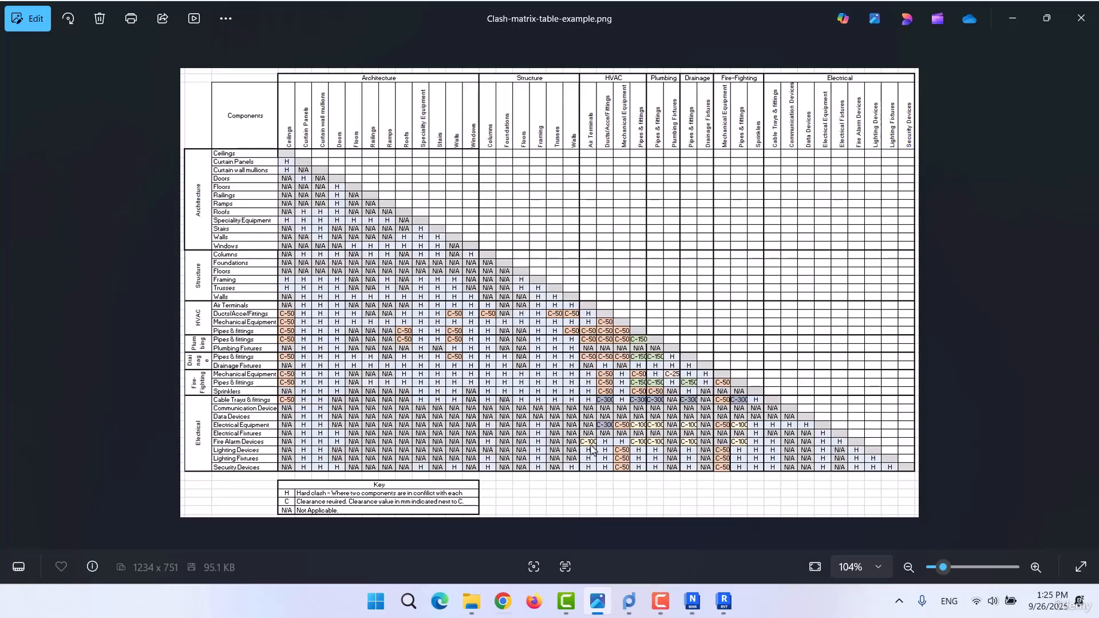
scroll(498, 136, up, 3)
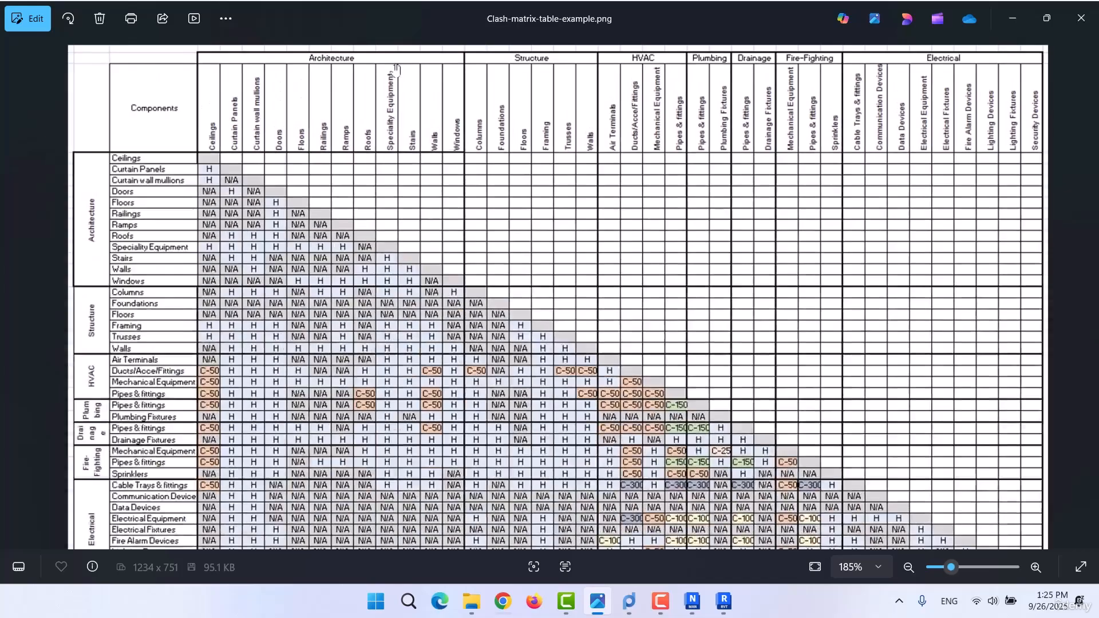
drag(336, 160, 351, 274)
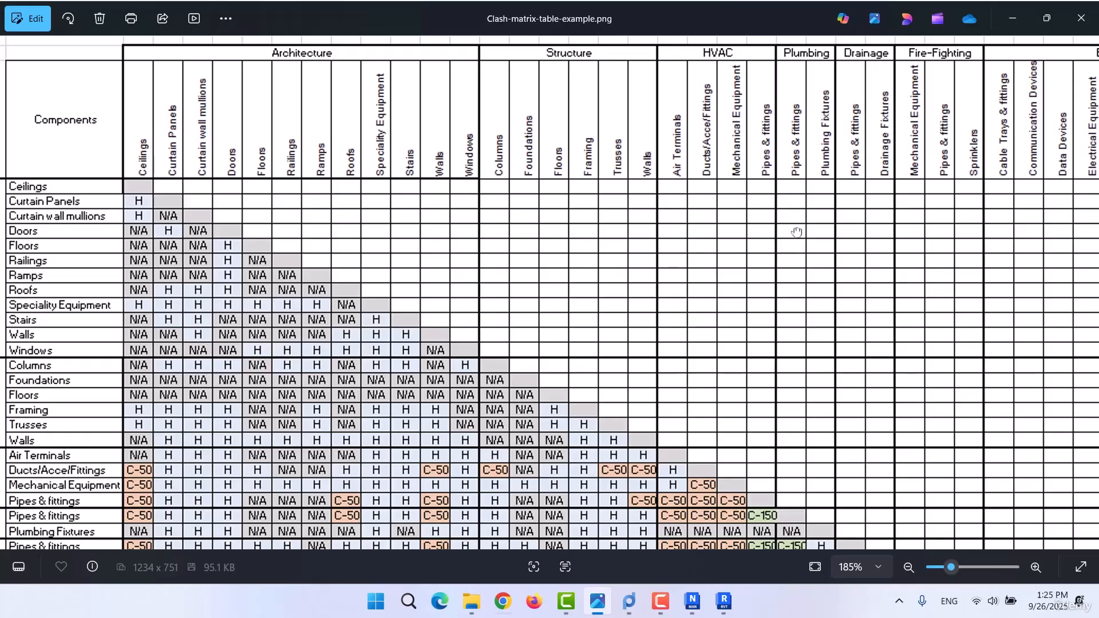
drag(921, 286, 455, 182)
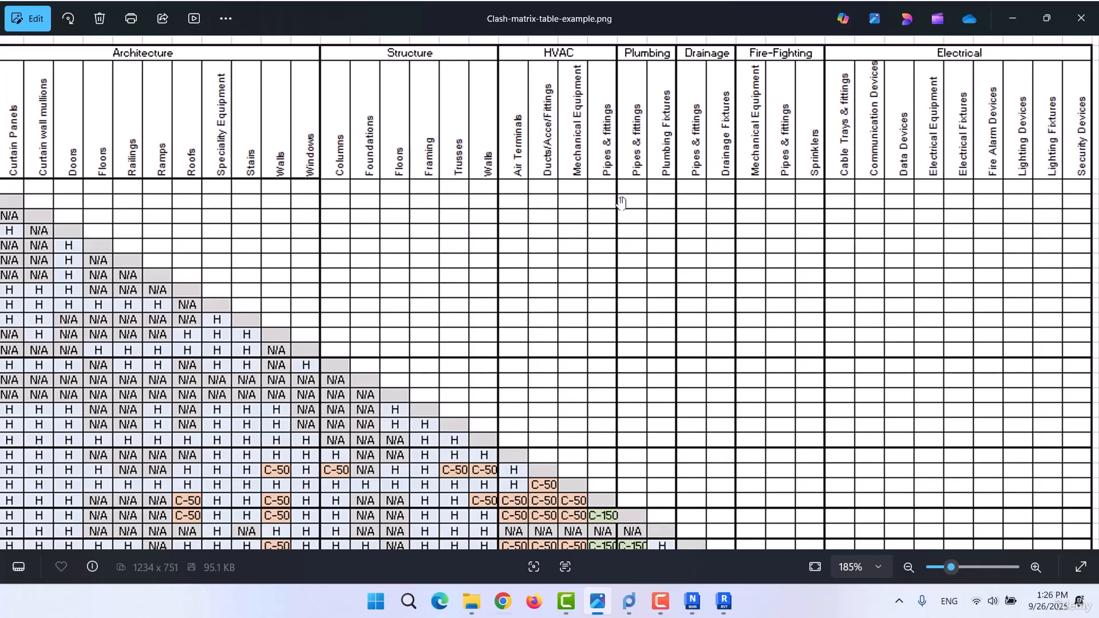
scroll(621, 202, down, 3)
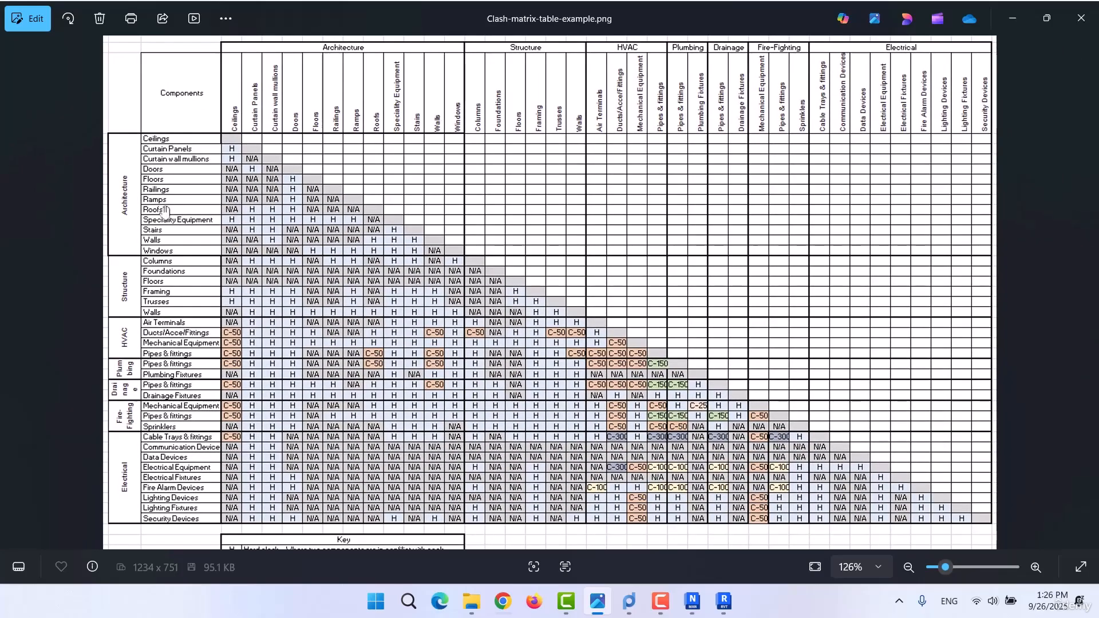
scroll(275, 131, up, 3)
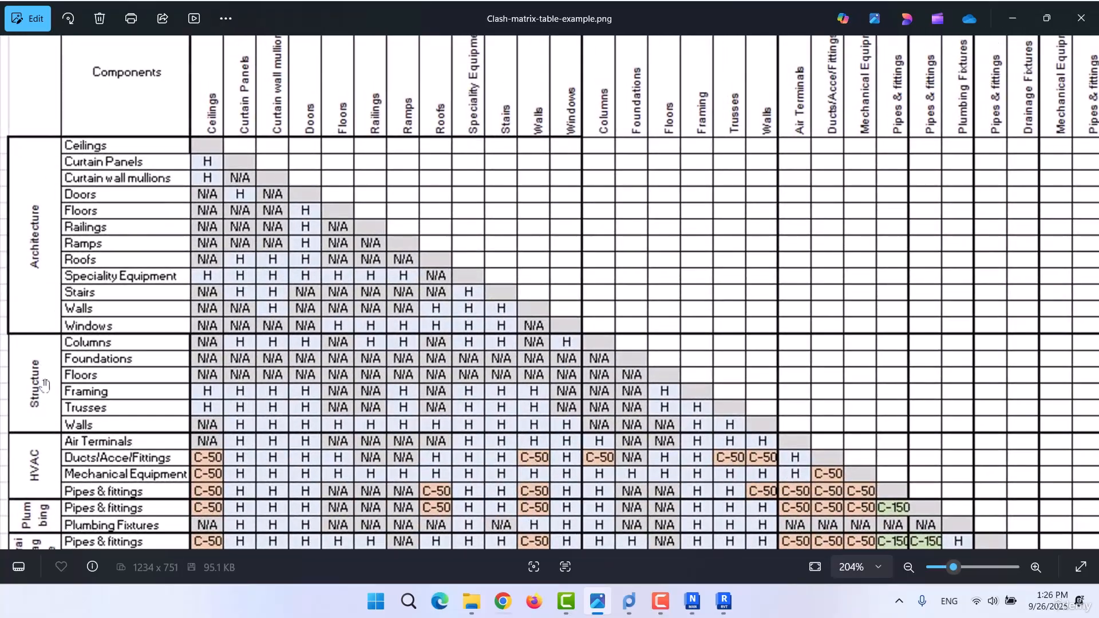
drag(43, 385, 89, 117)
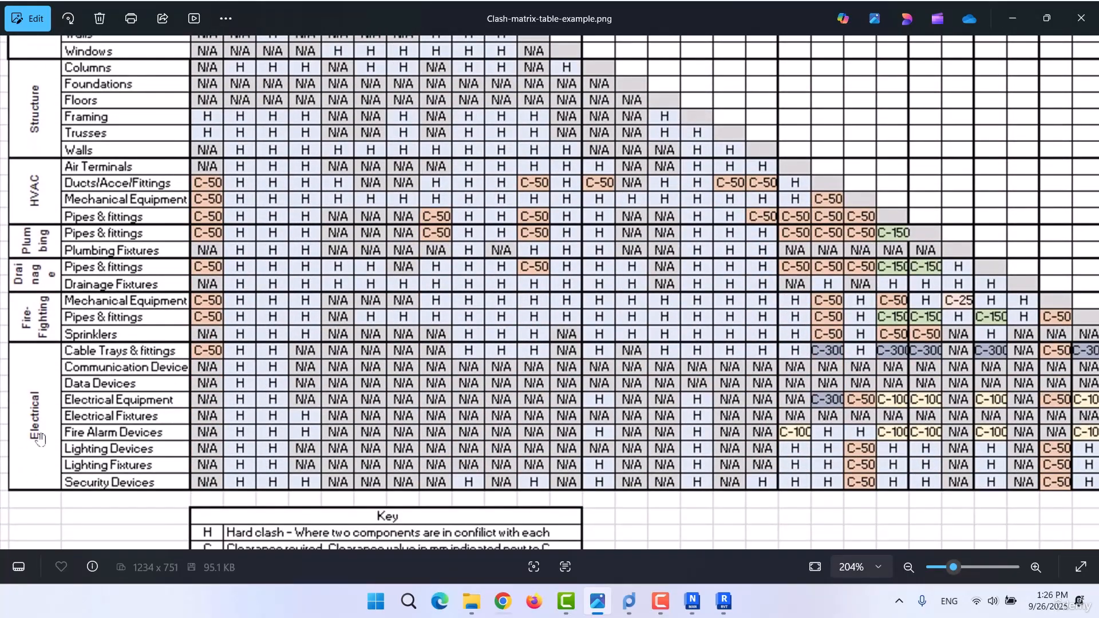
scroll(40, 439, down, 3)
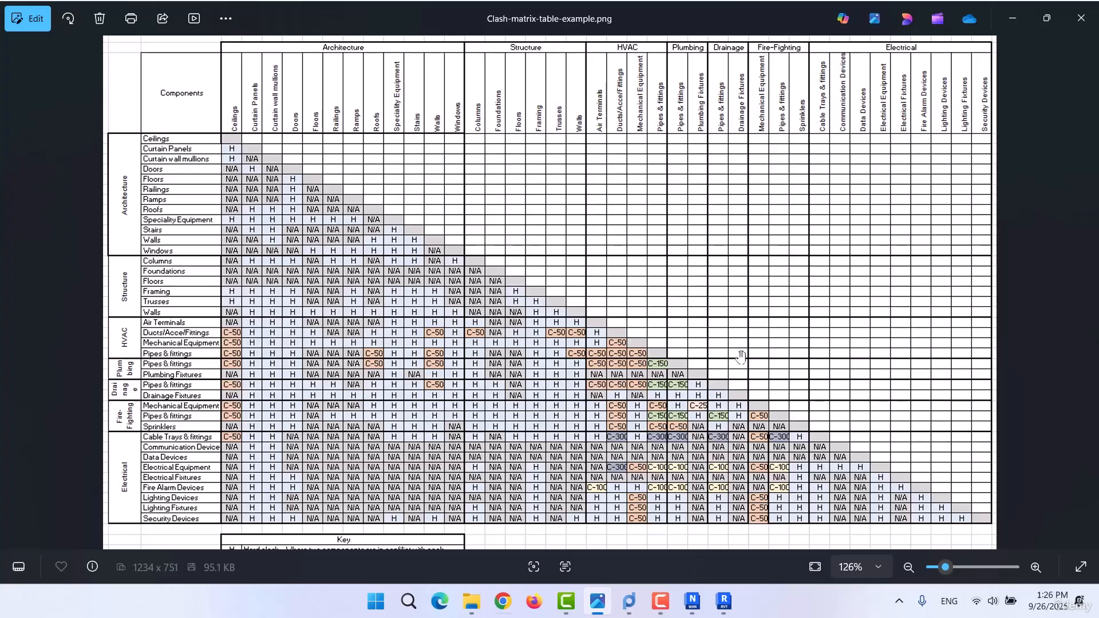
- Examine the matrix's Ceilings column against the architecture, structure, HVAC and other services rows
scroll(208, 101, up, 5)
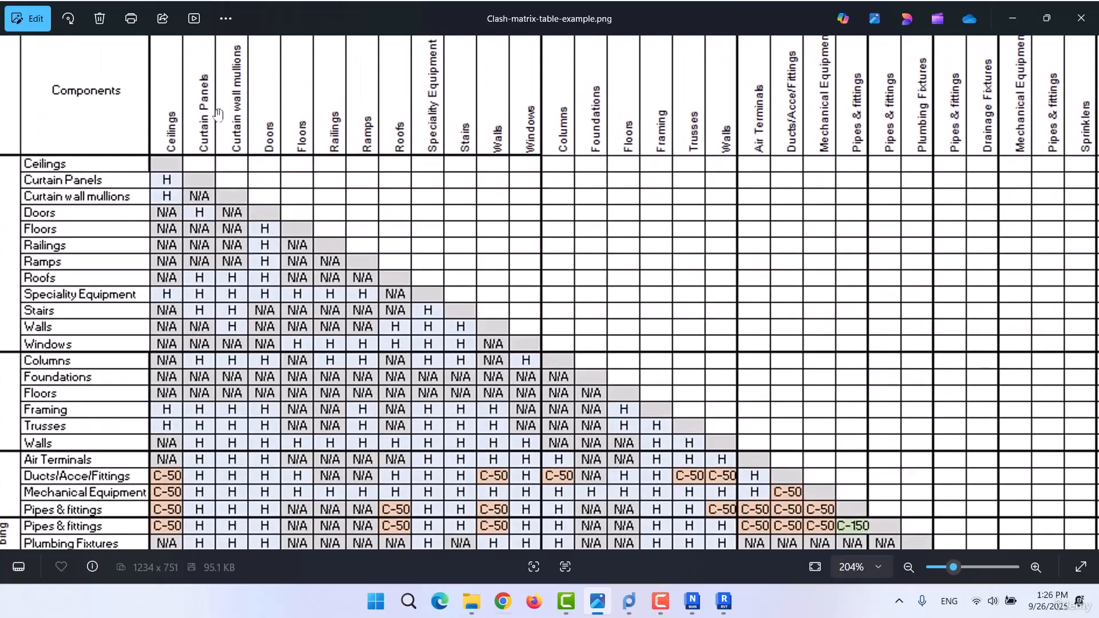
drag(216, 109, 271, 261)
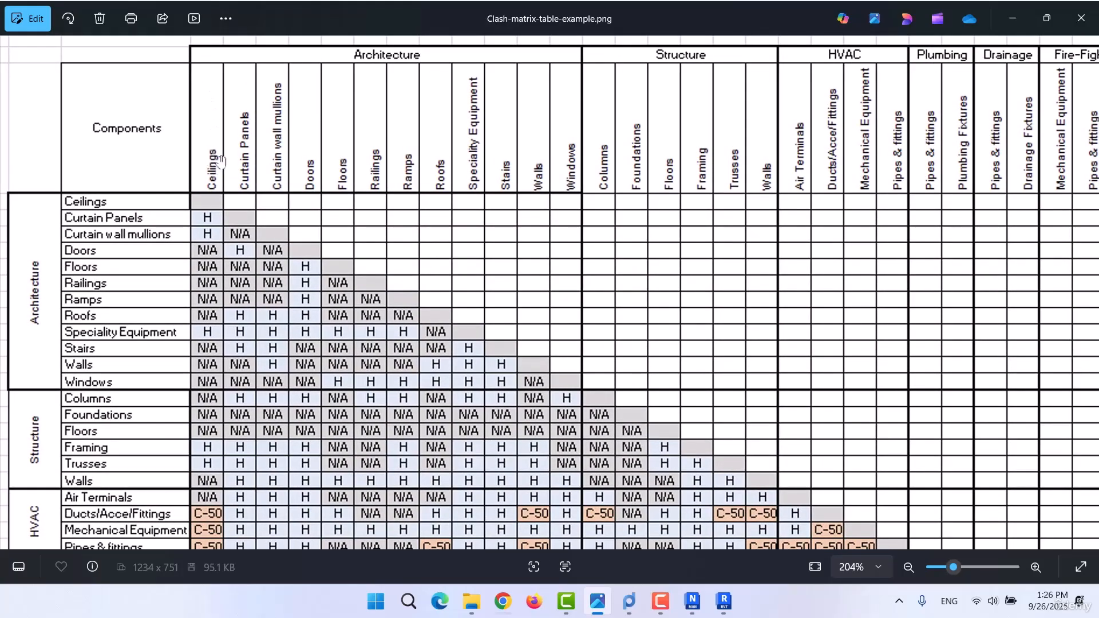
scroll(222, 116, down, 5)
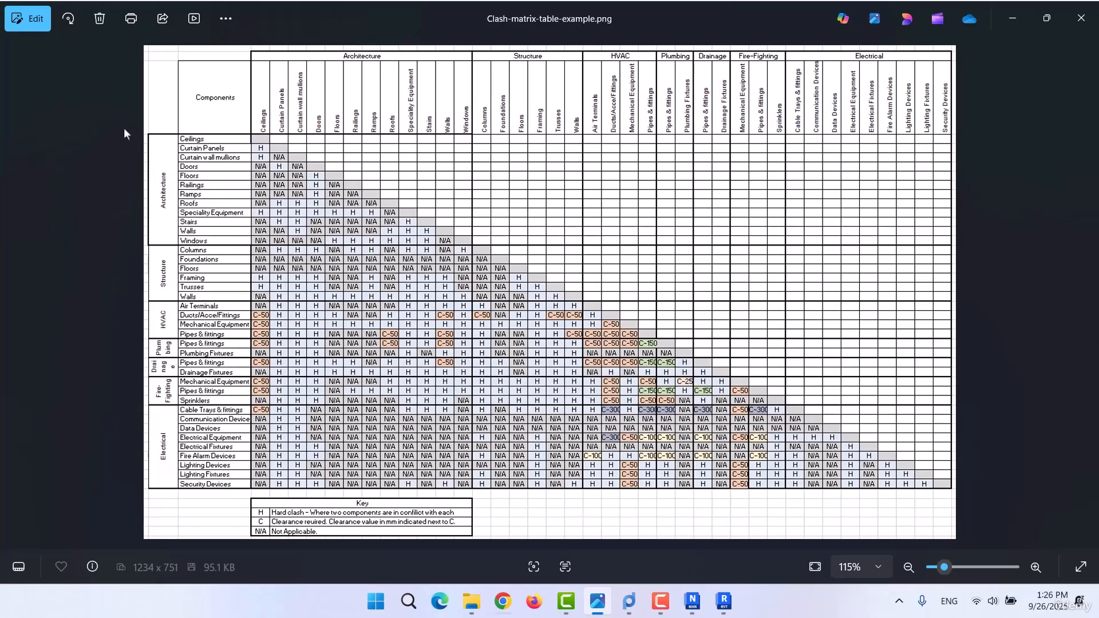
scroll(139, 111, up, 3)
scroll(139, 111, up, 1)
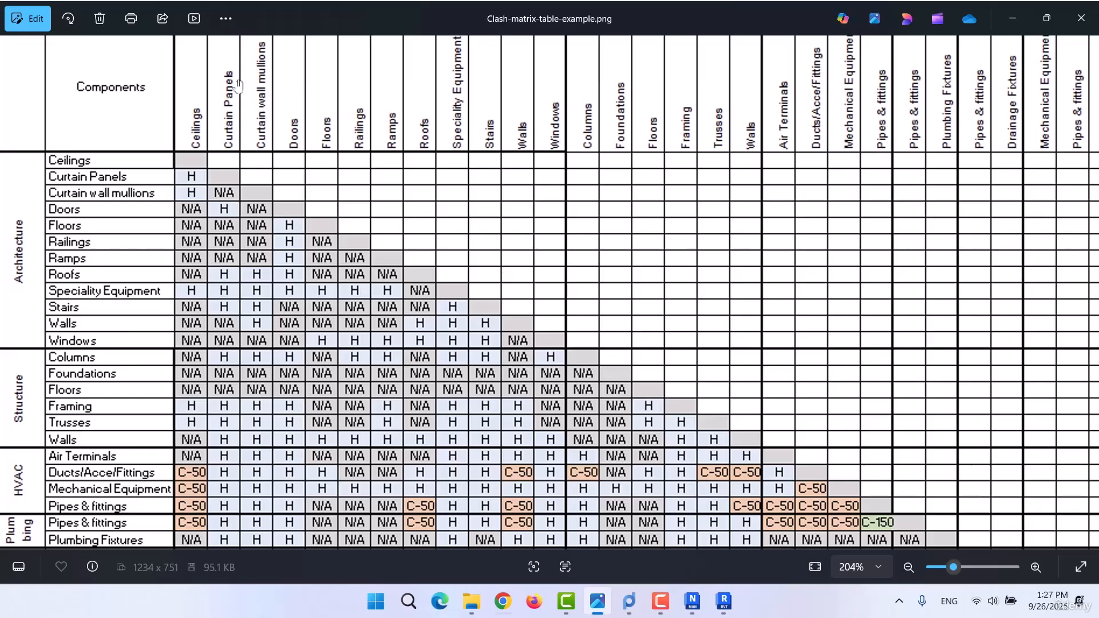
drag(250, 391, 265, 314)
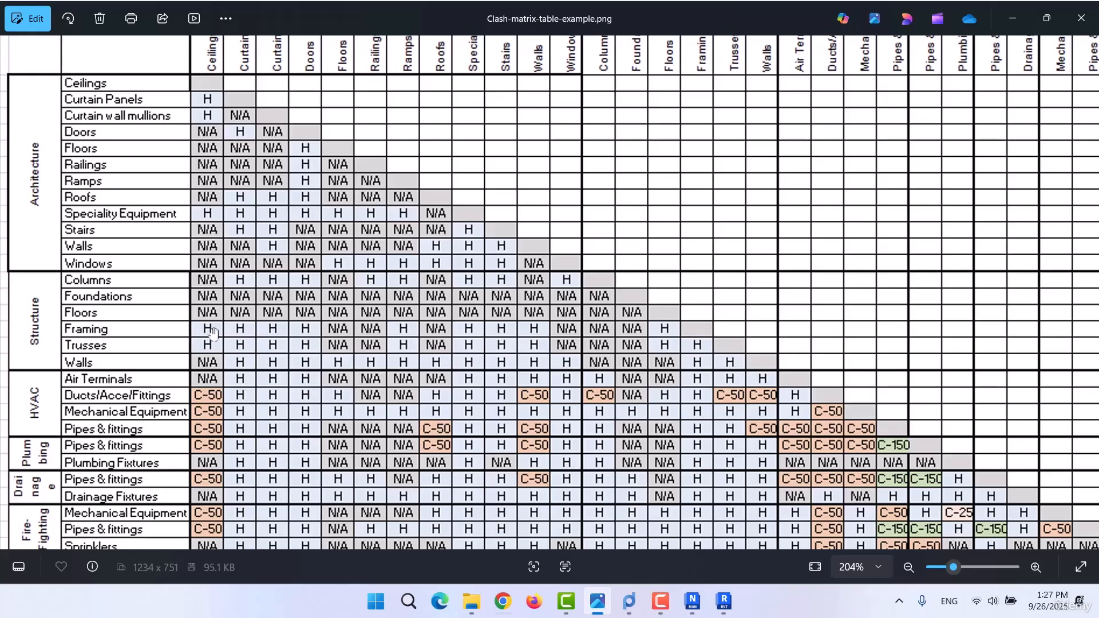
scroll(202, 372, down, 1)
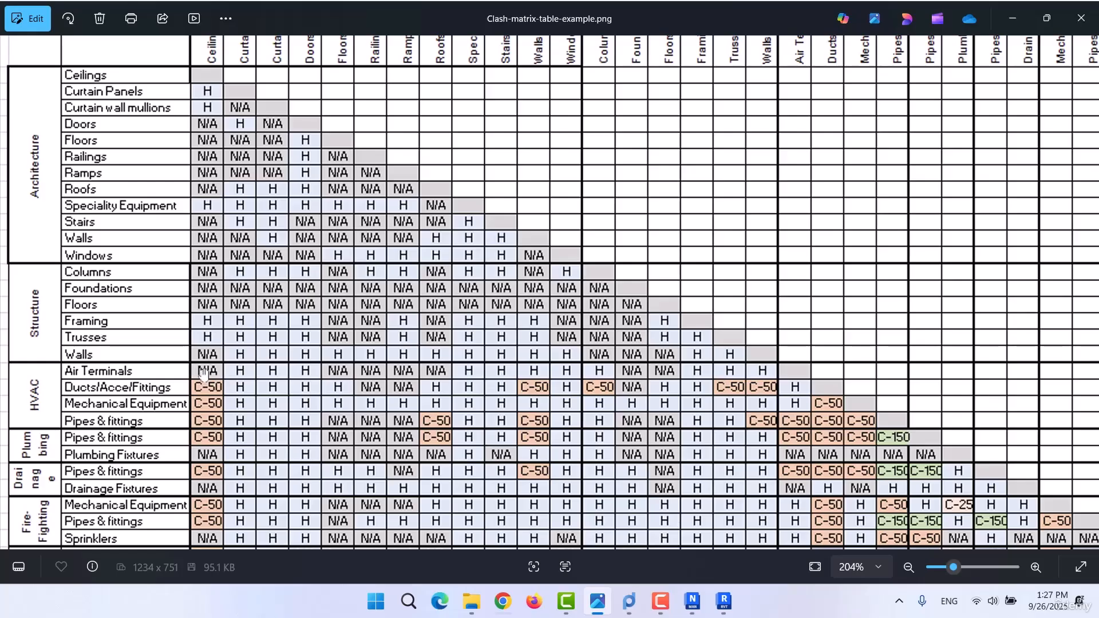
scroll(207, 395, down, 5)
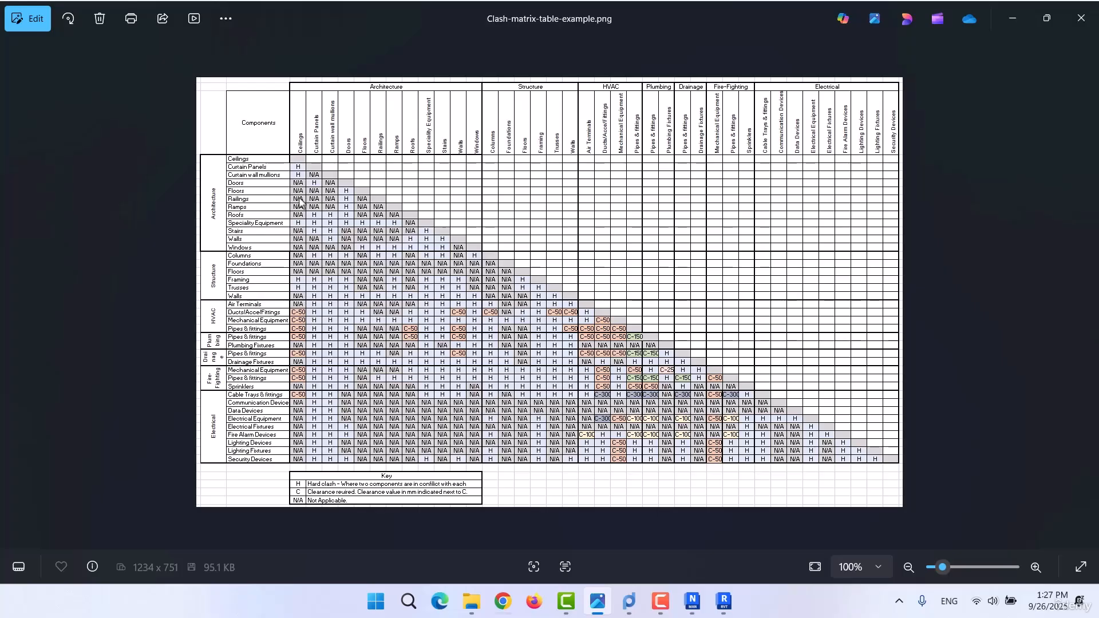
- Examine the whole clash matrix, comparing the structure and HVAC rows with the architectural components
scroll(256, 244, up, 3)
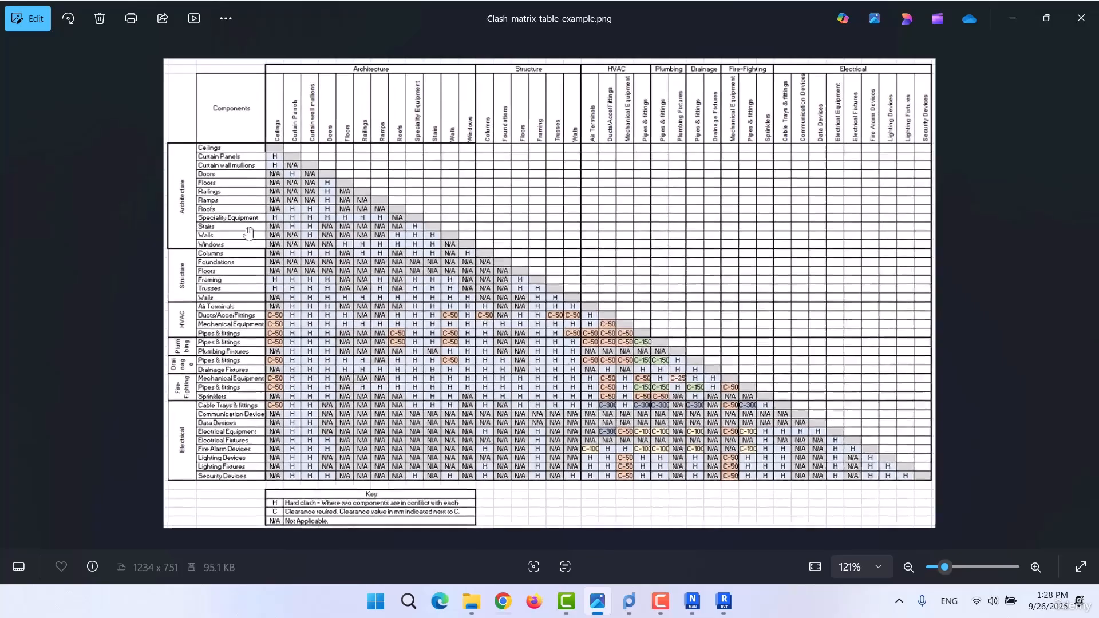
drag(256, 244, 293, 290)
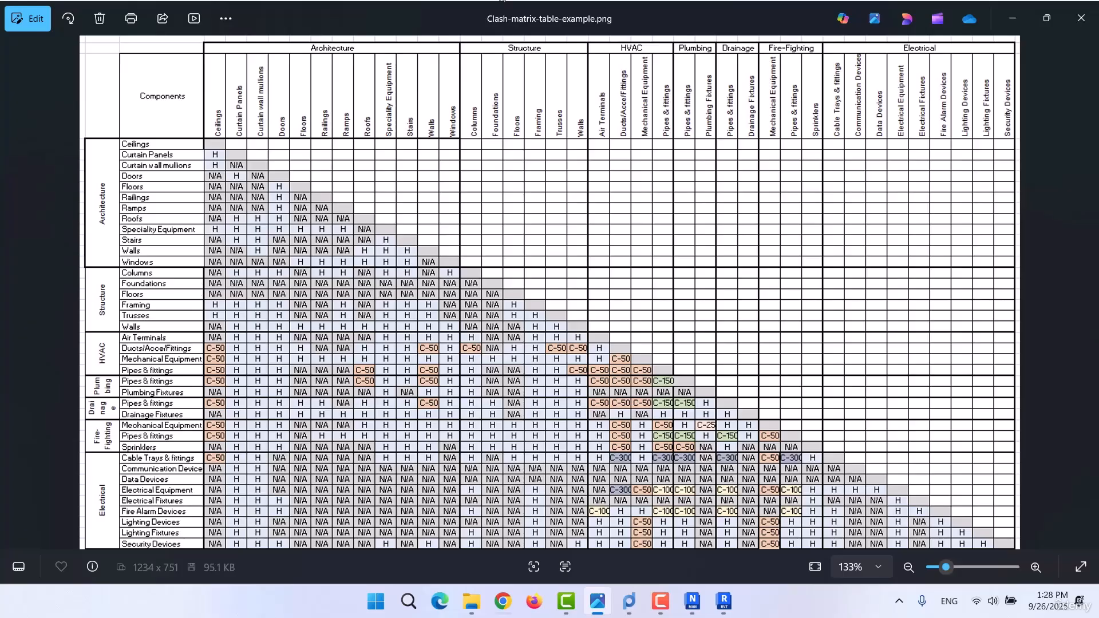
scroll(261, 159, down, 3)
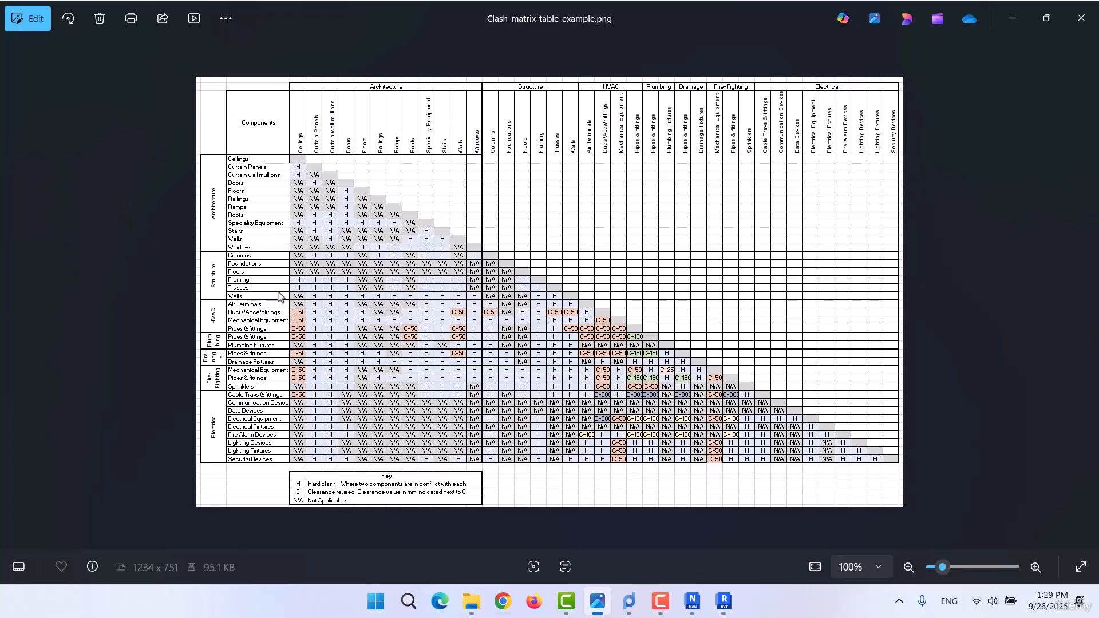
ctrl+scroll(256, 177, up, 6)
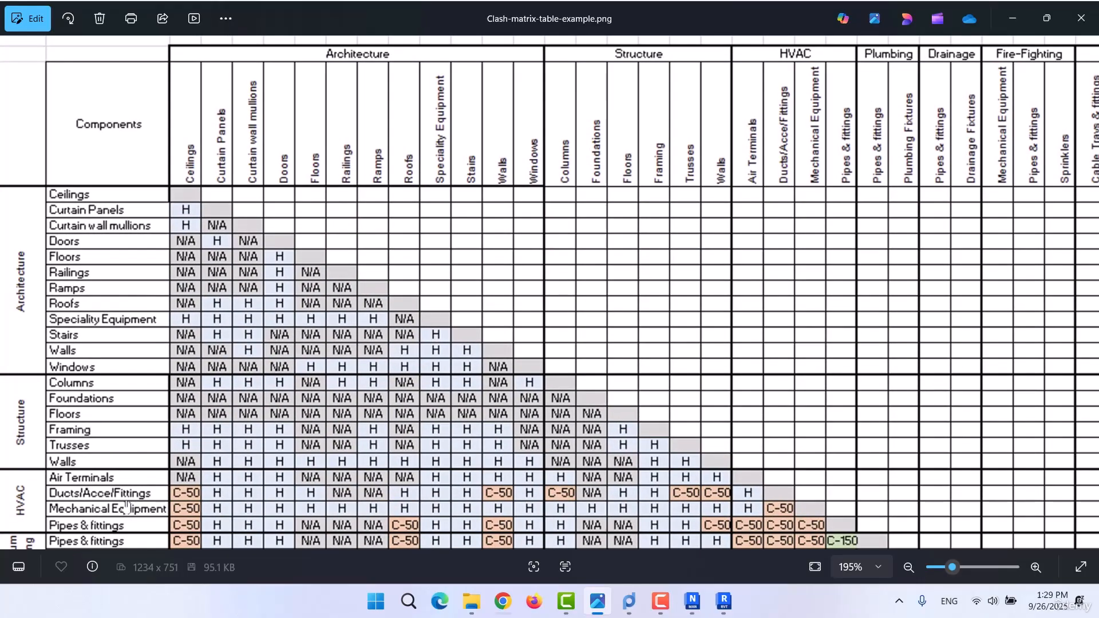
drag(198, 461, 236, 276)
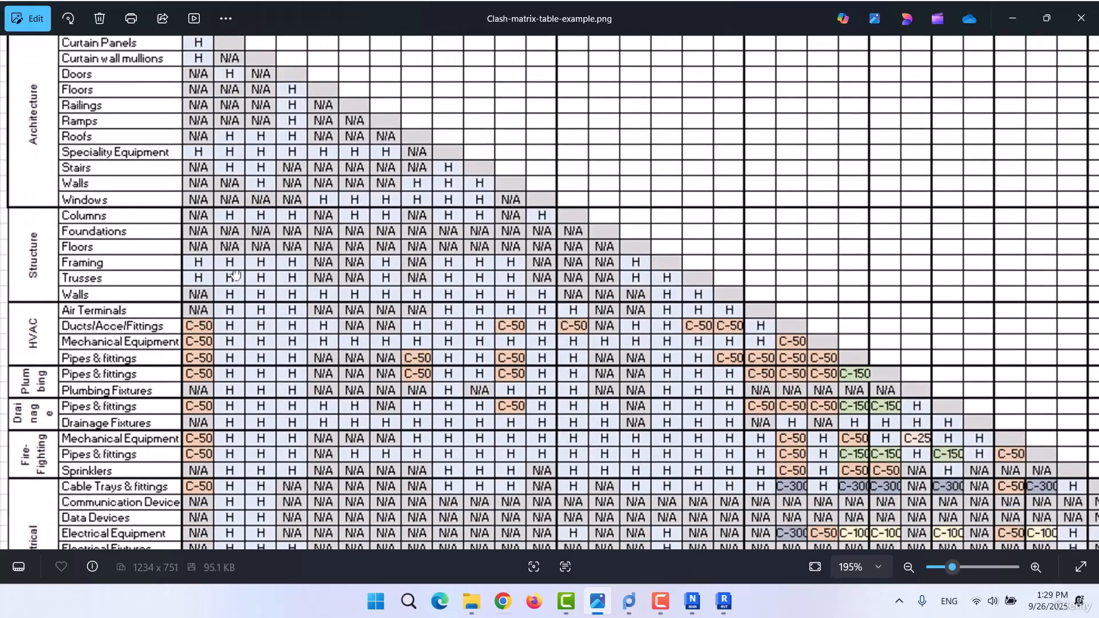
scroll(197, 498, down, 5)
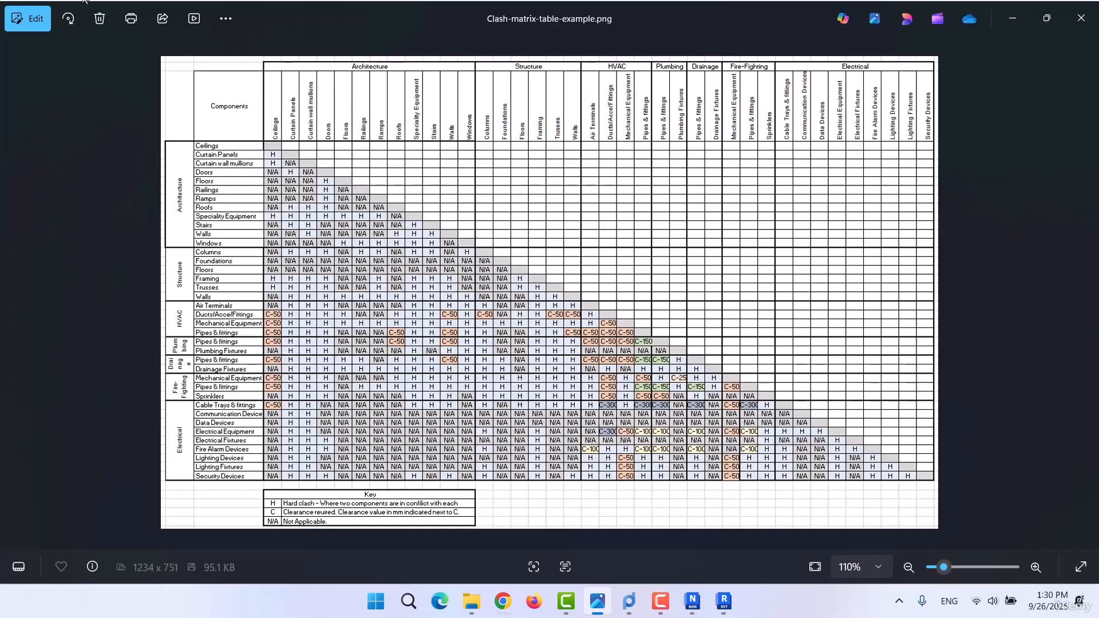
- Examine the matrix key for H, C and N/A and the matching component cells, and return to Navisworks Manage
scroll(358, 547, up, 6)
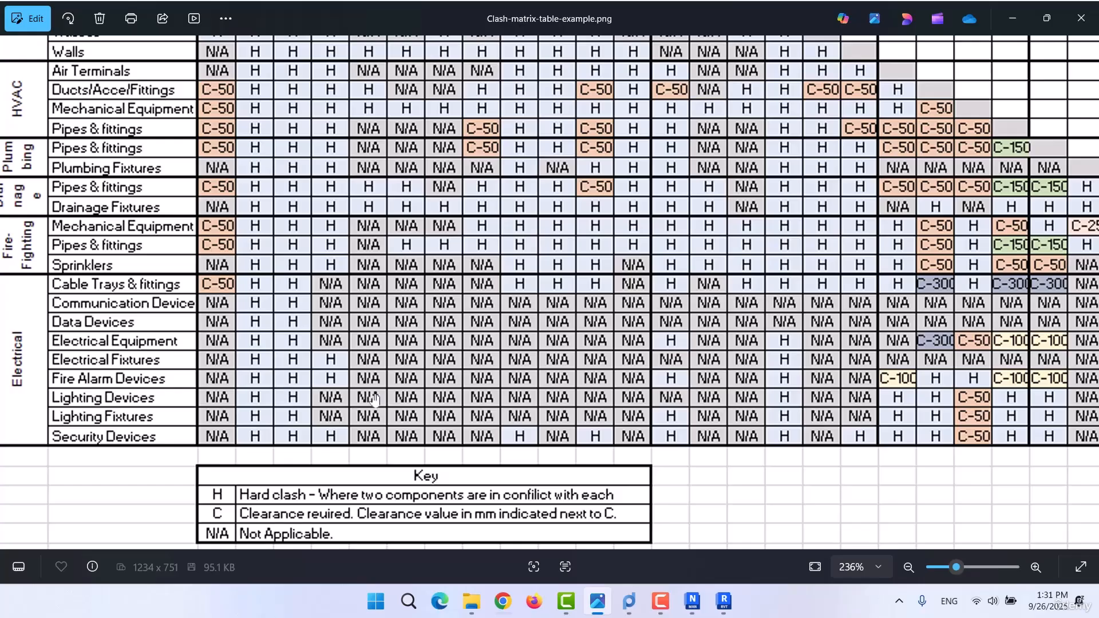
scroll(378, 396, down, 9)
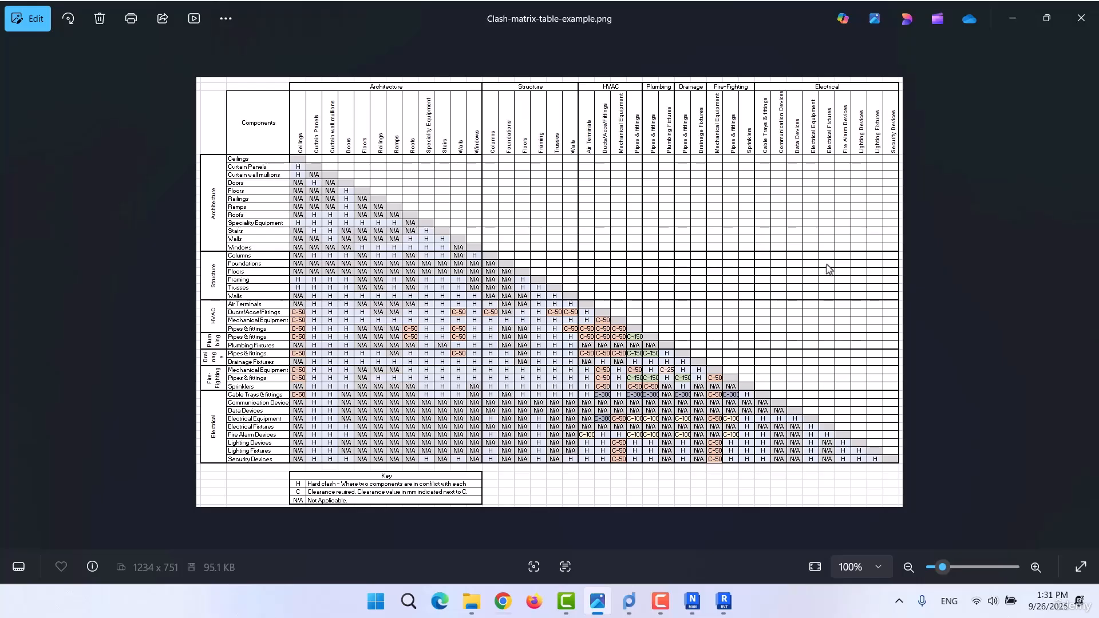
scroll(151, 150, up, 1)
scroll(152, 150, up, 2)
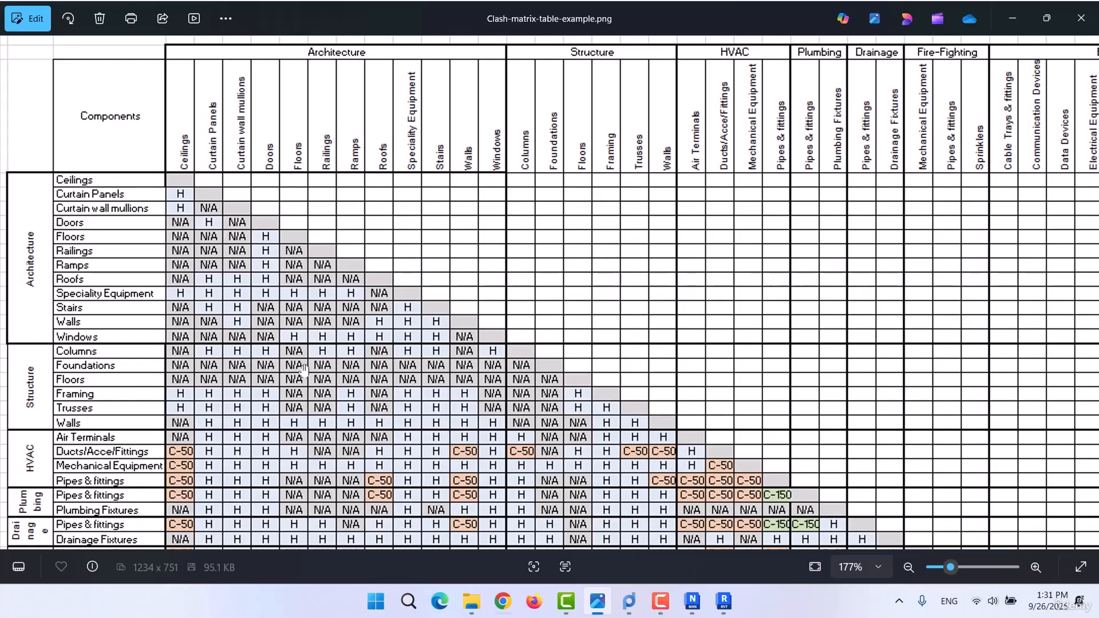
scroll(365, 395, down, 1)
scroll(365, 395, down, 1)
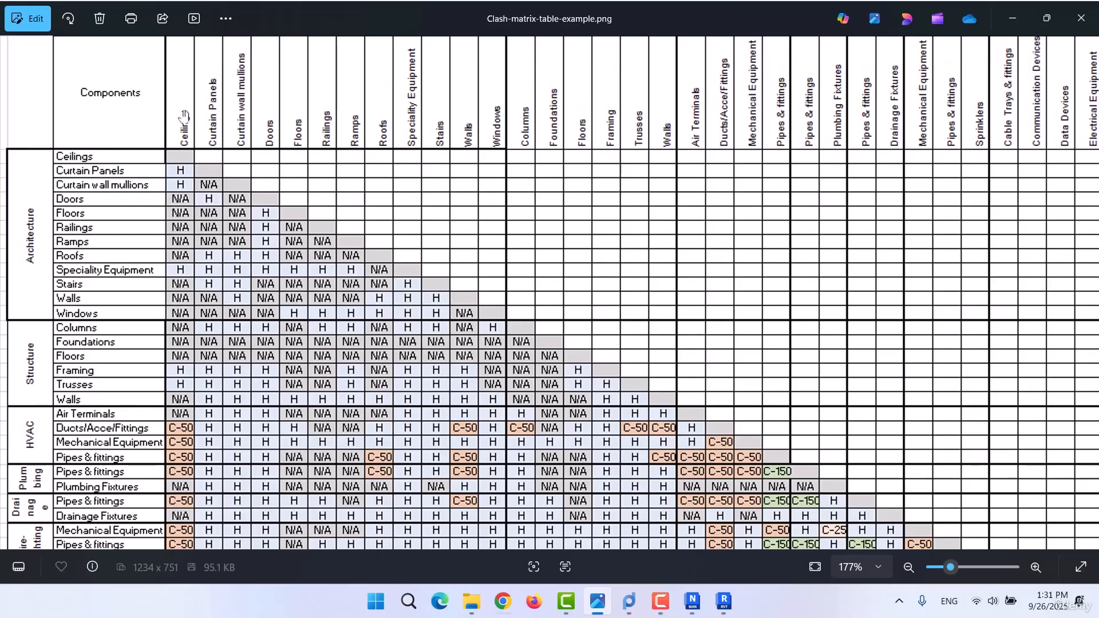
drag(247, 442, 250, 340)
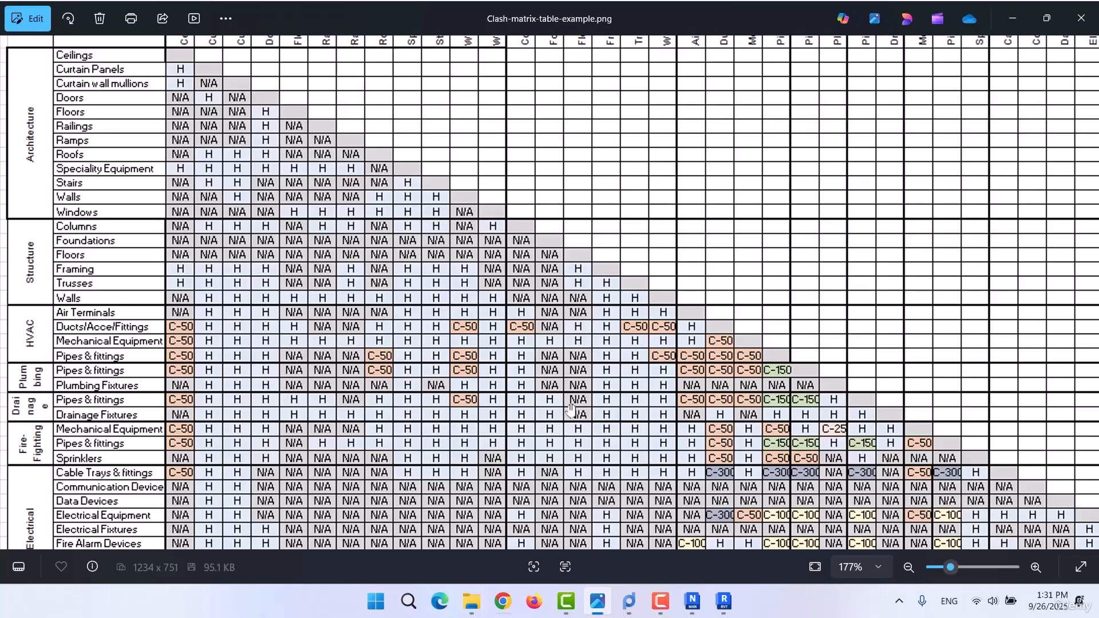
click(1012, 20)
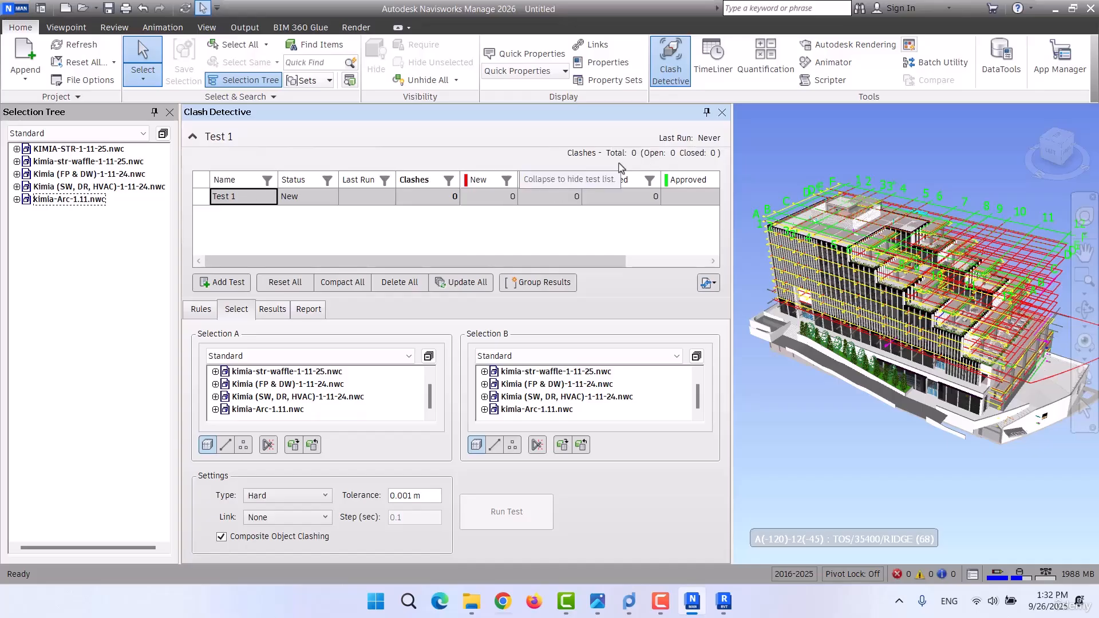
- Rename the clash test Test 1 as Ceilling-Framing
double_click(250, 198)
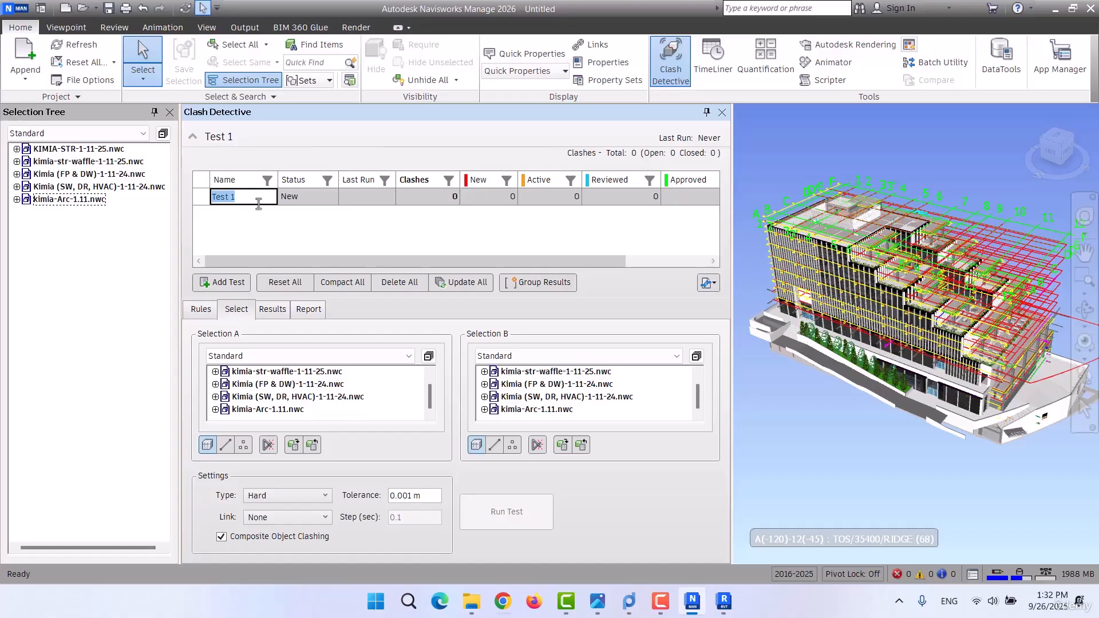
text(ST)
key(BackSpace)
key(BackSpace)
text(Ceilling-Framing)
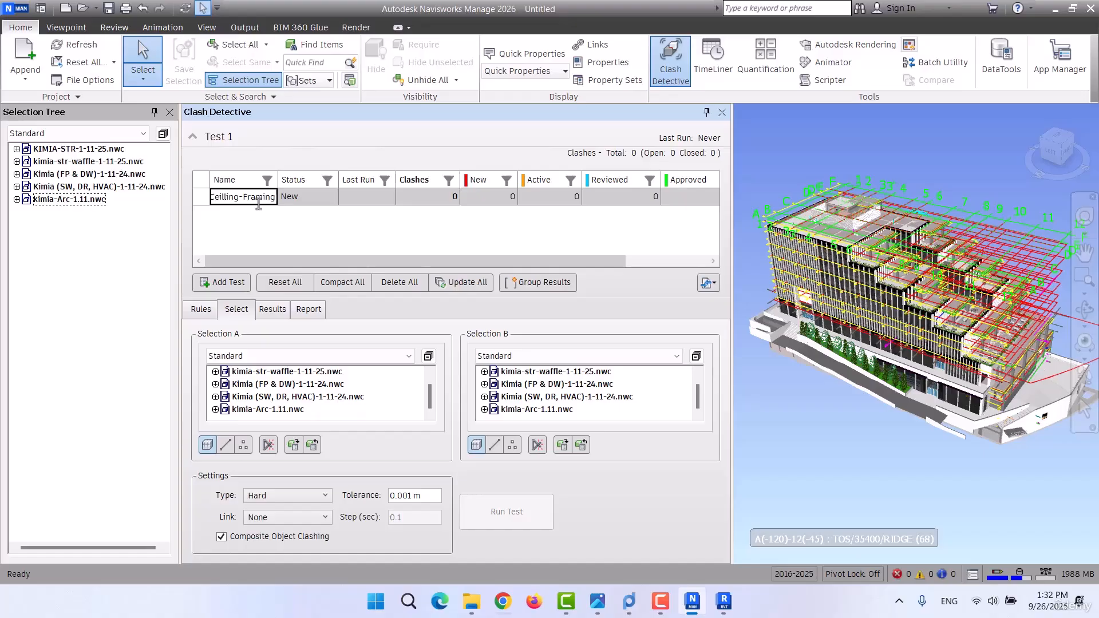
key(Return)
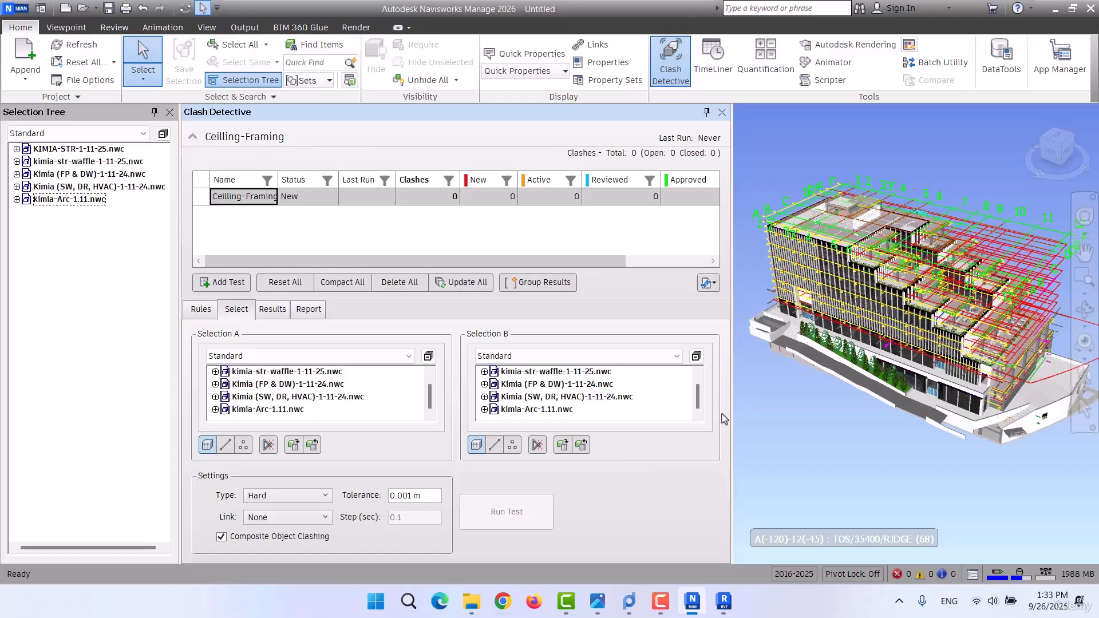
- Add a Find Items search condition with category Element, property Category and the = condition
mouse_move(860, 390)
middle_down()
mouse_move(777, 394)
mouse_move(877, 380)
middle_up()
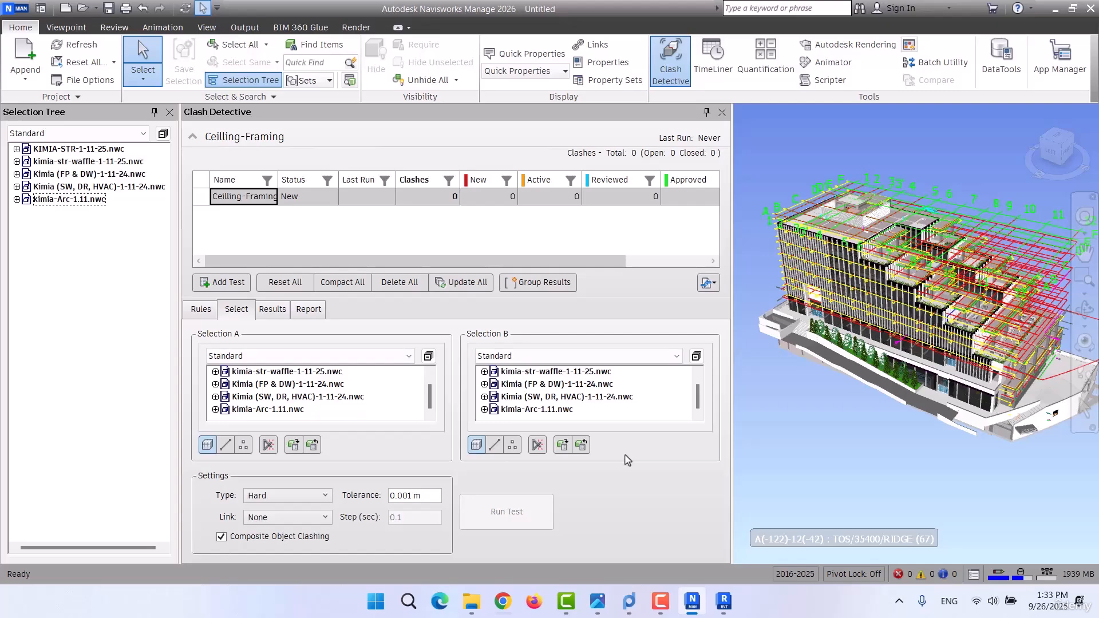
click(316, 46)
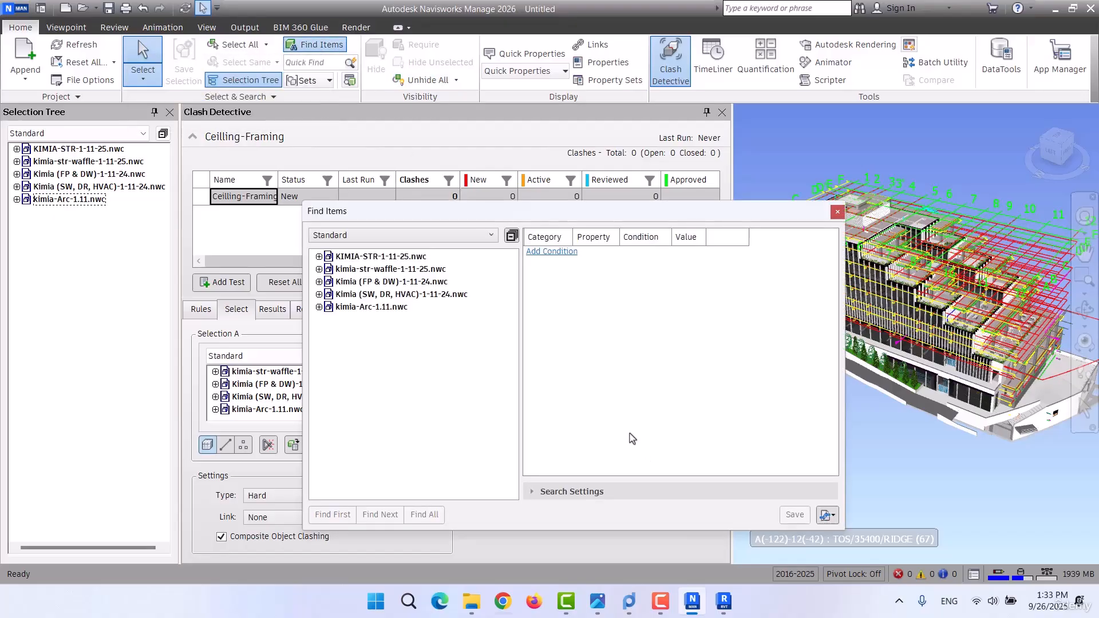
click(551, 253)
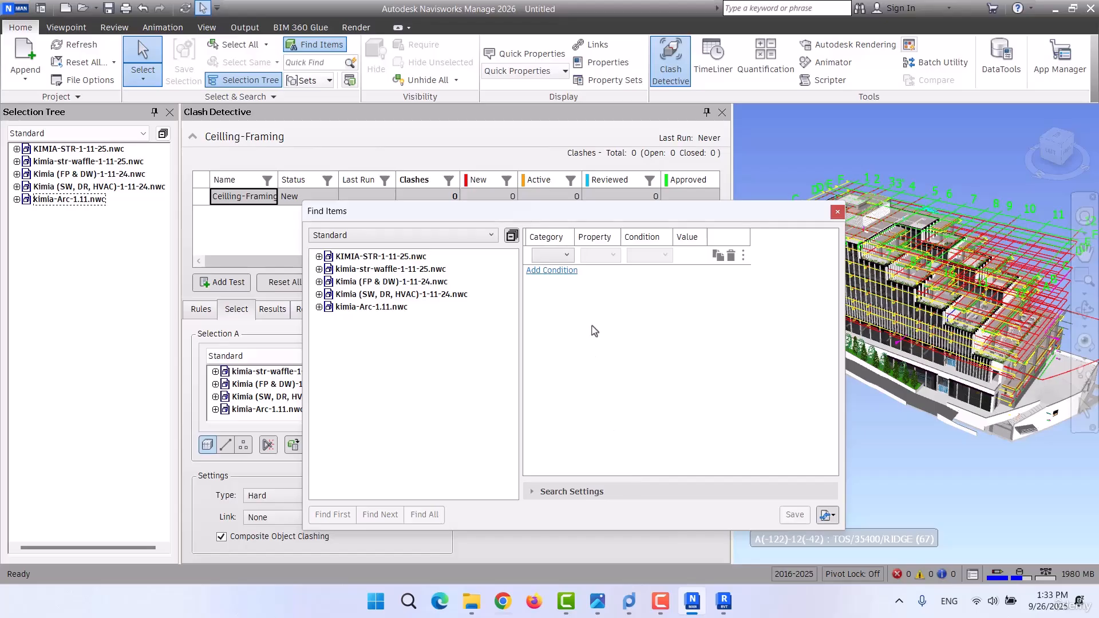
click(567, 256)
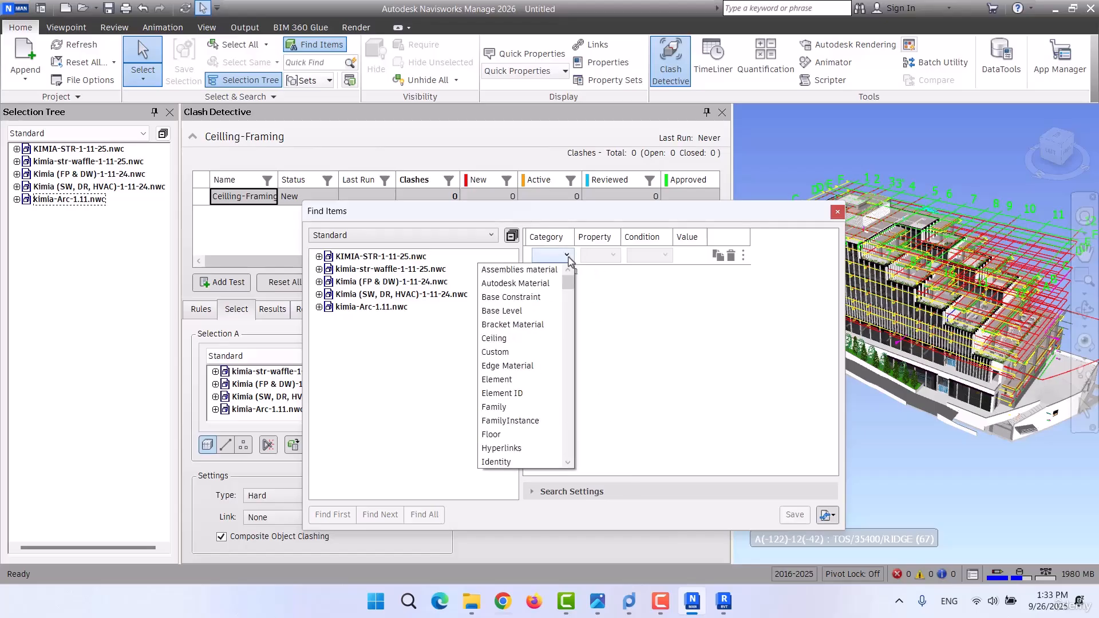
click(516, 379)
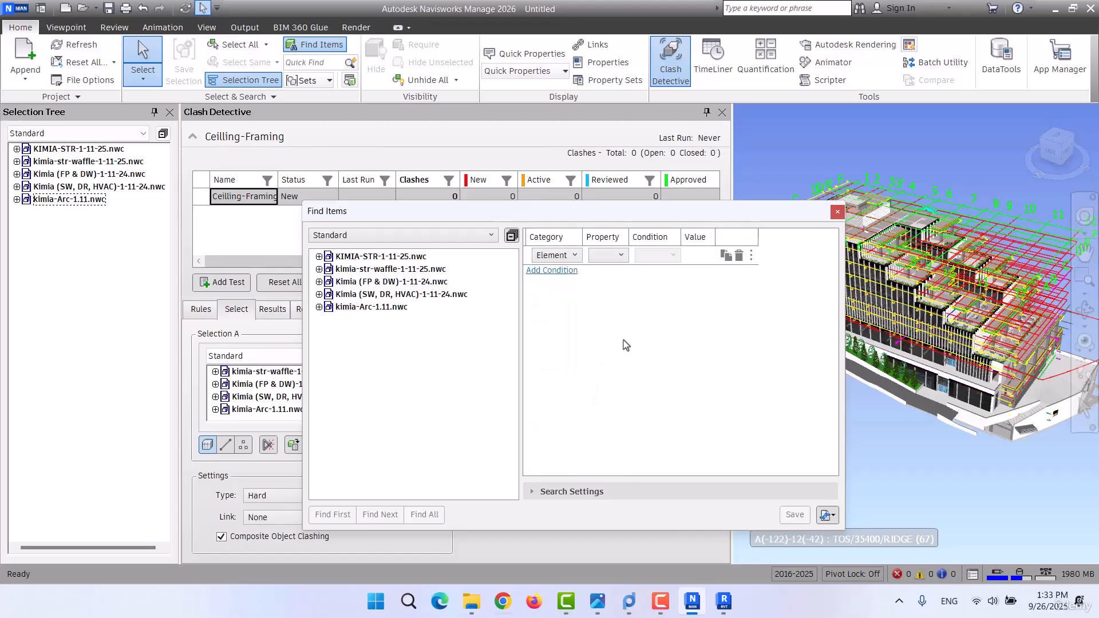
click(621, 255)
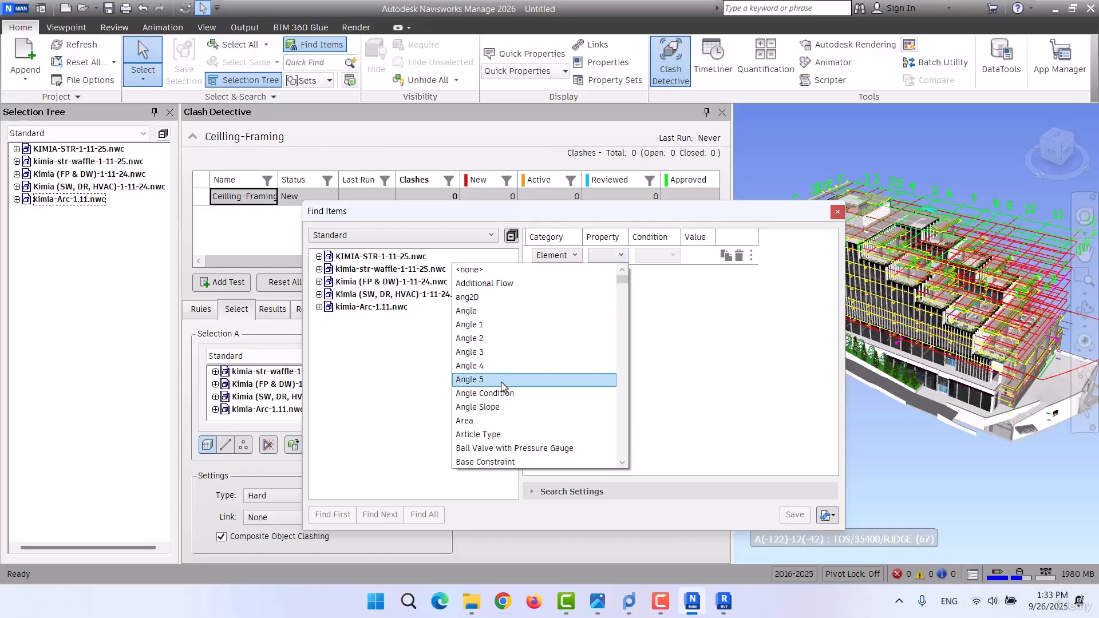
scroll(506, 390, down, 5)
scroll(508, 337, up, 1)
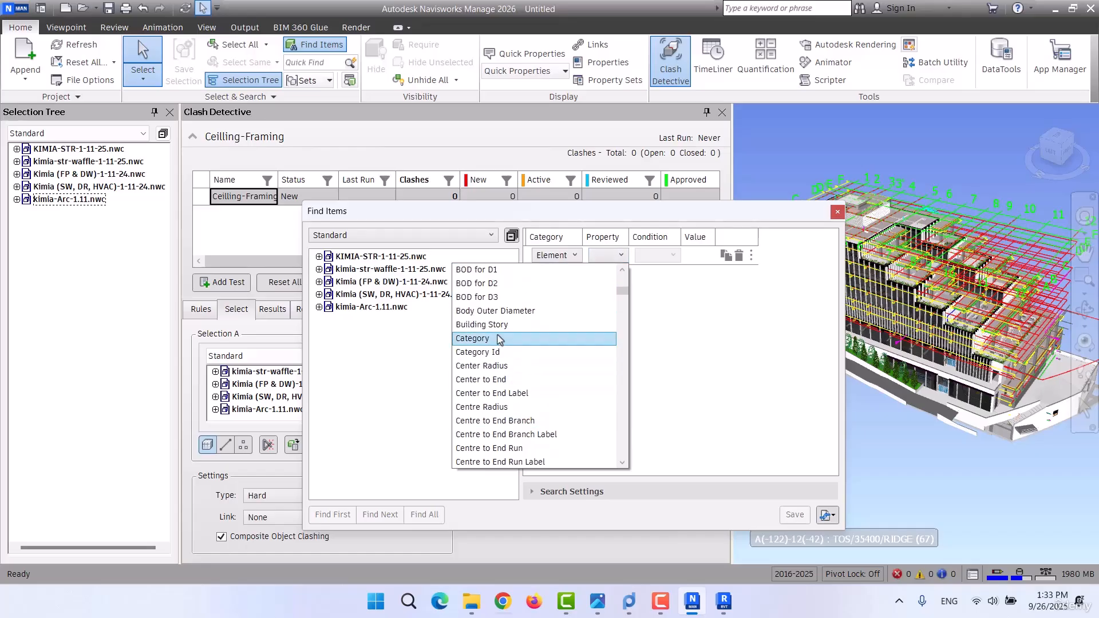
click(493, 338)
click(674, 255)
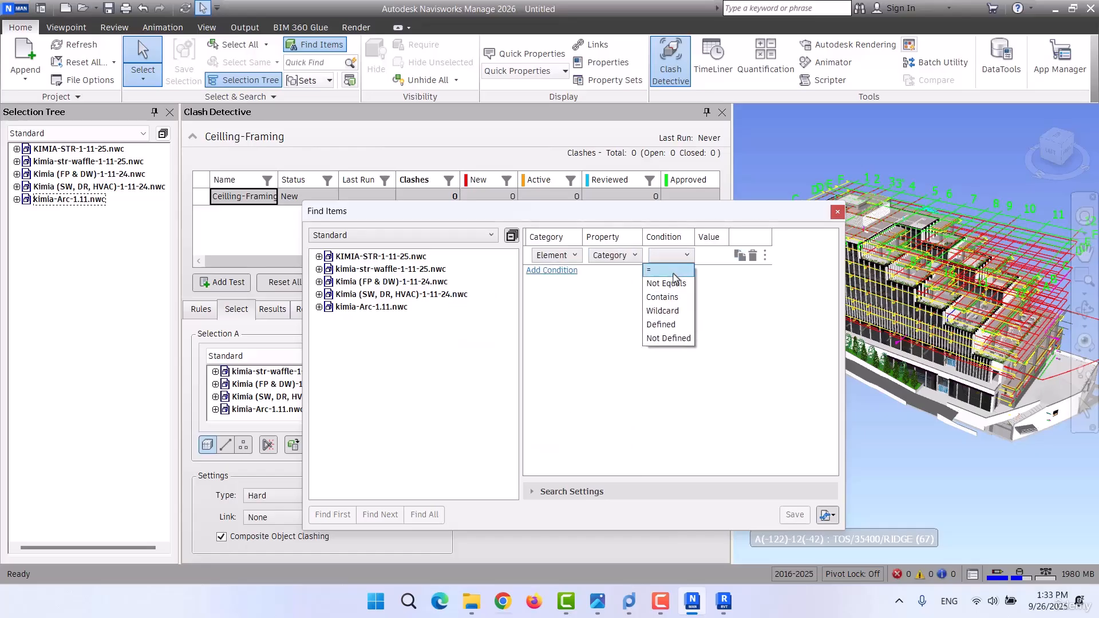
click(675, 270)
- Limit the item search to kimia-Arc-1.11.nwc and set the condition's value to Ceilings
click(722, 256)
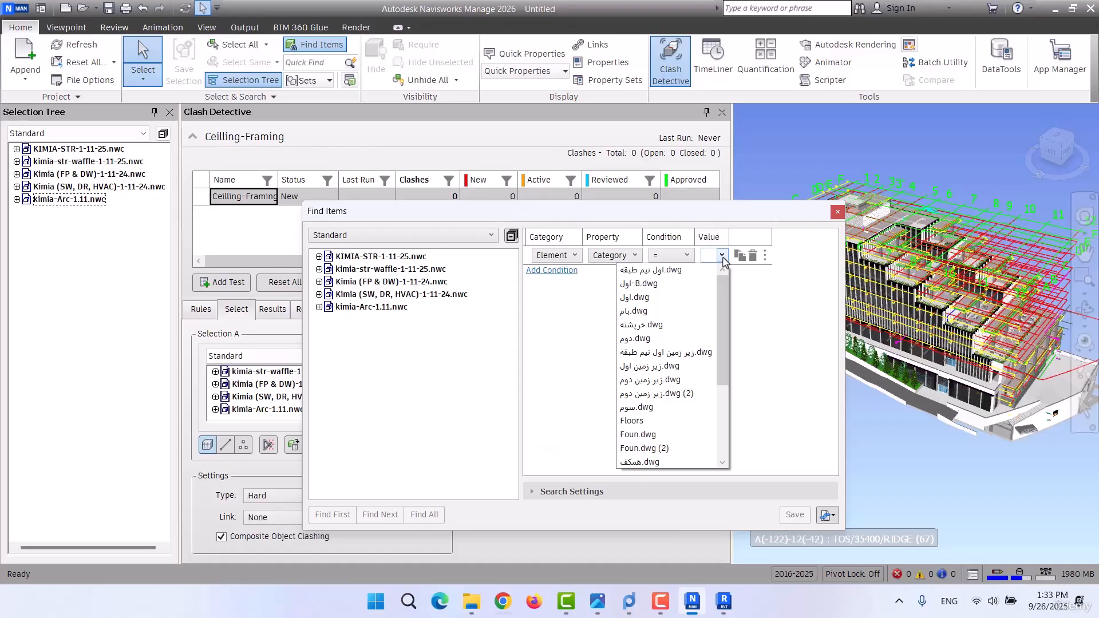
click(722, 256)
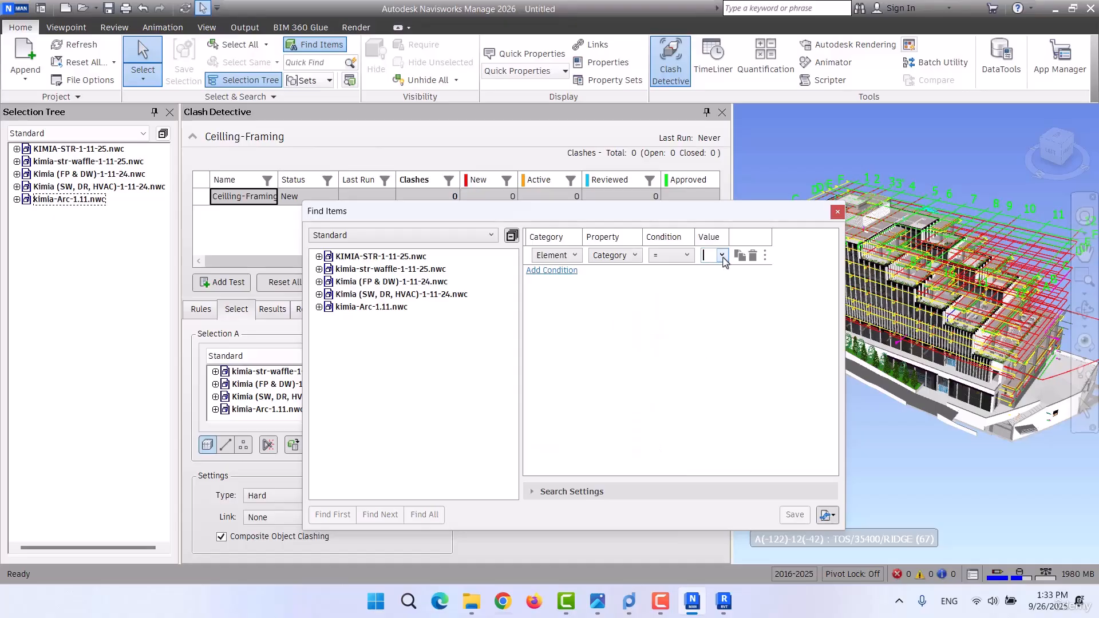
click(370, 308)
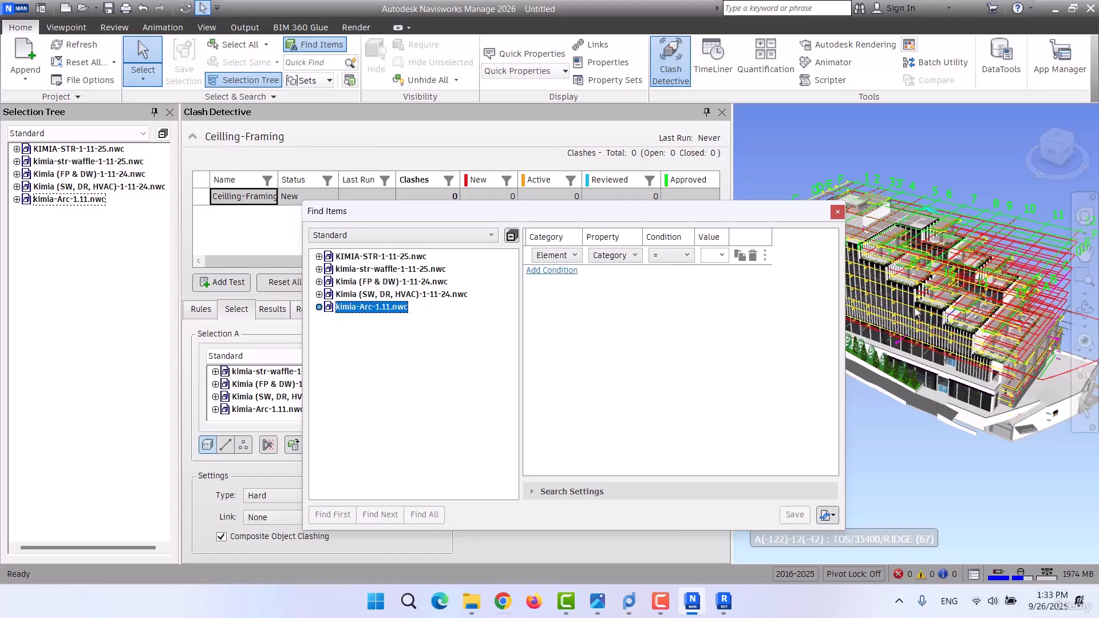
click(724, 256)
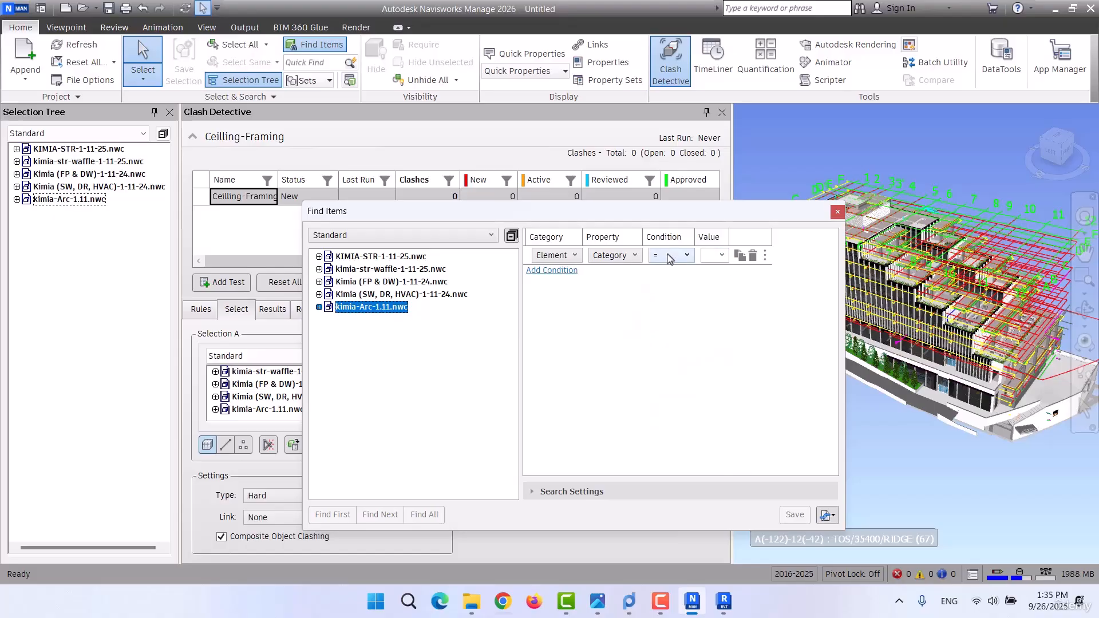
click(722, 256)
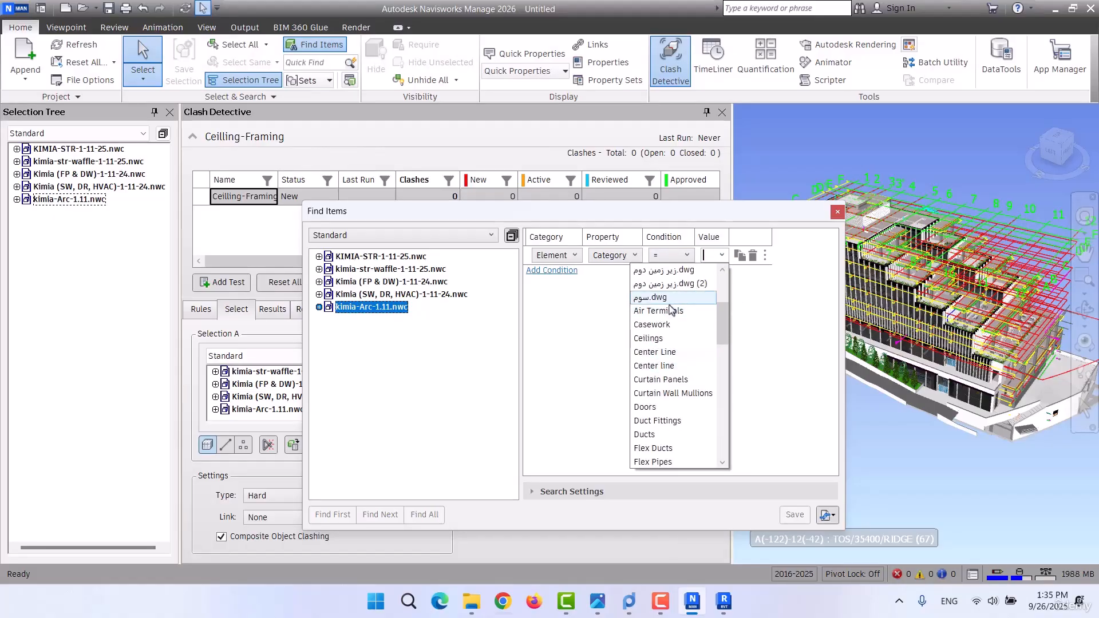
click(656, 343)
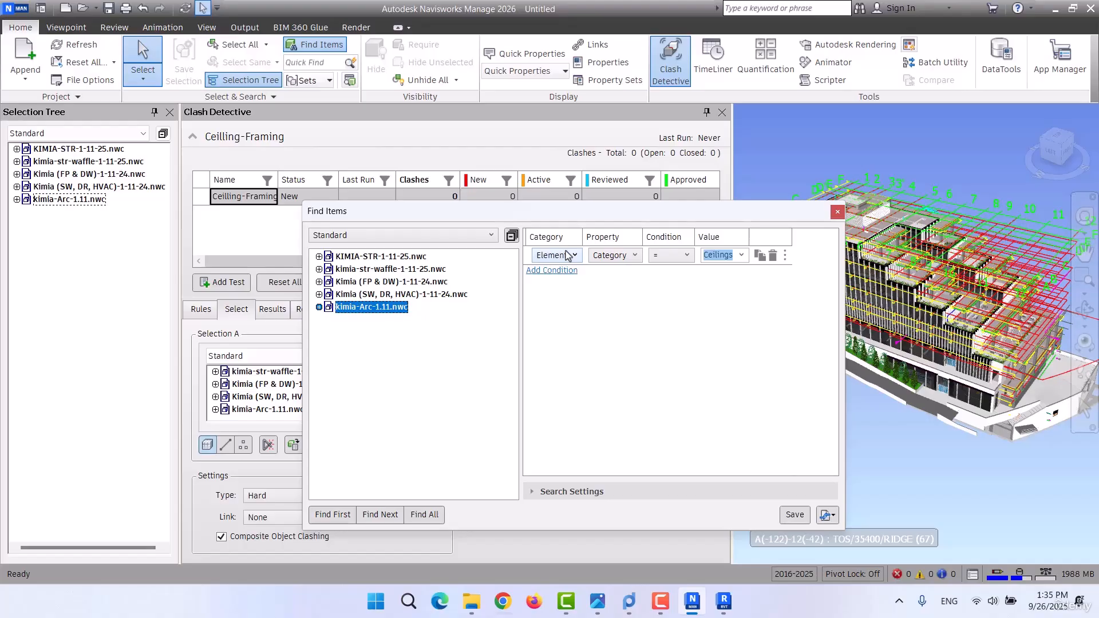
- Inspect the properties of a curtain wall mullion on the building's facade, and close the properties
click(607, 62)
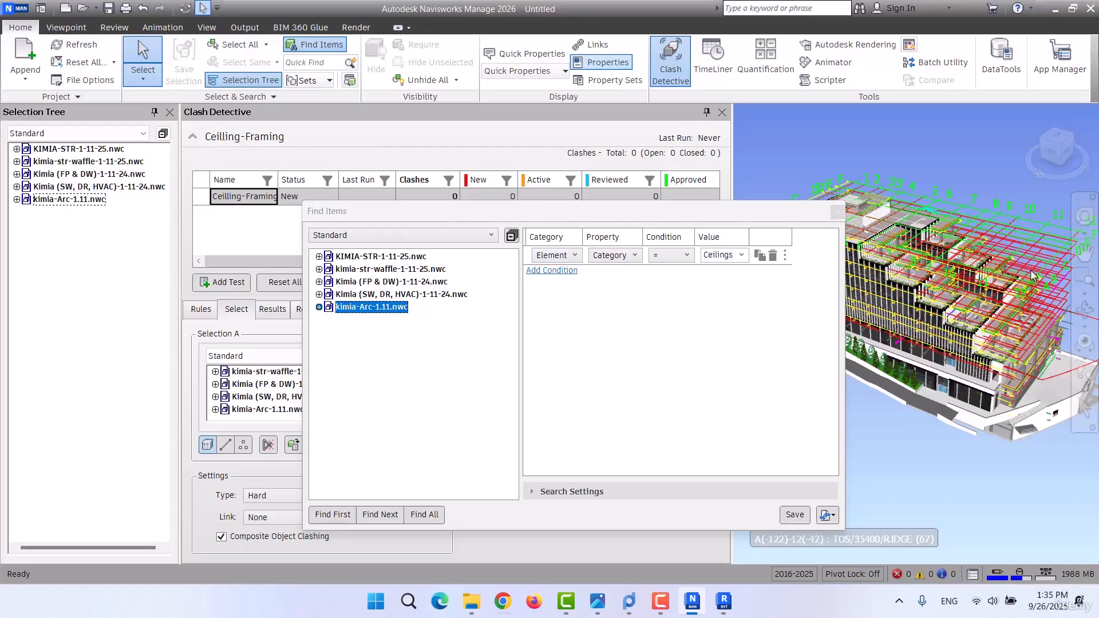
click(903, 347)
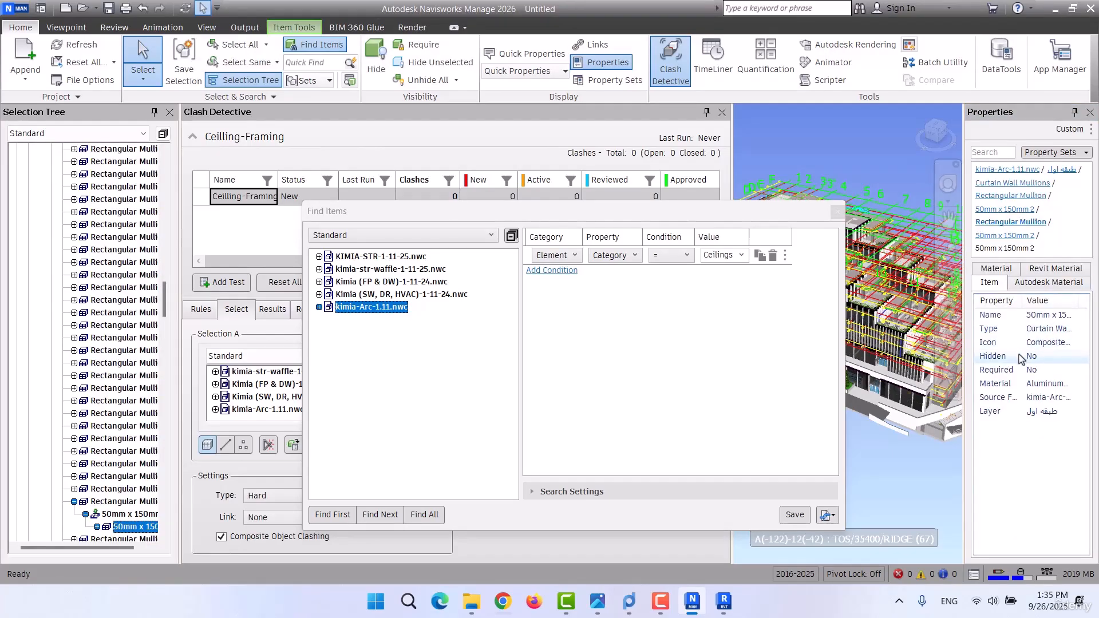
click(1090, 112)
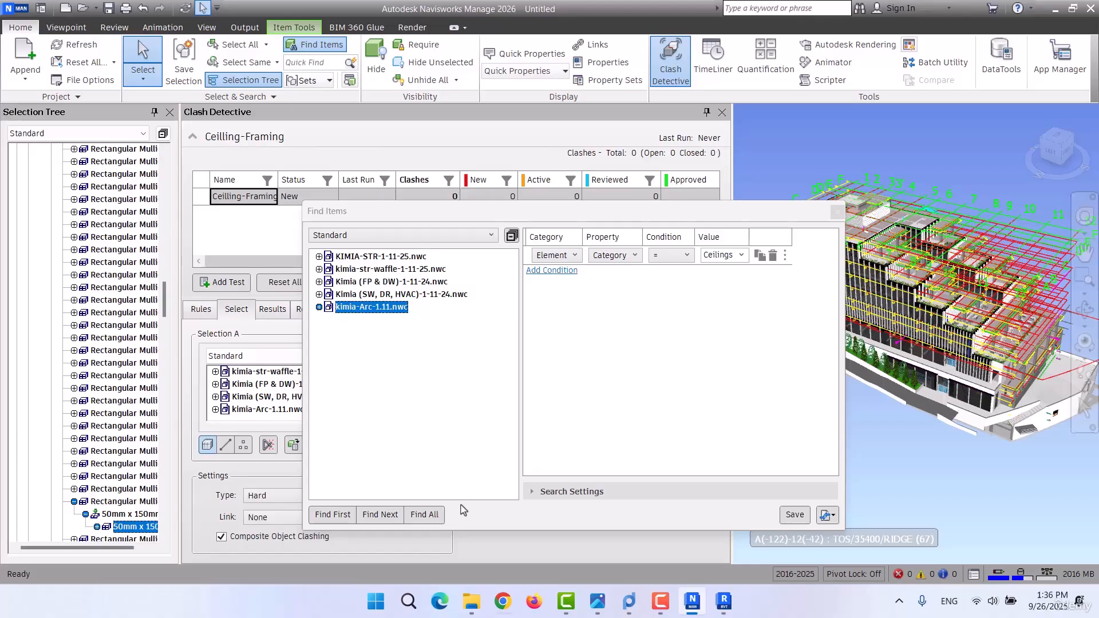
- Find all ceilings in the architectural model and save them as a selection set named Ceilings
click(425, 515)
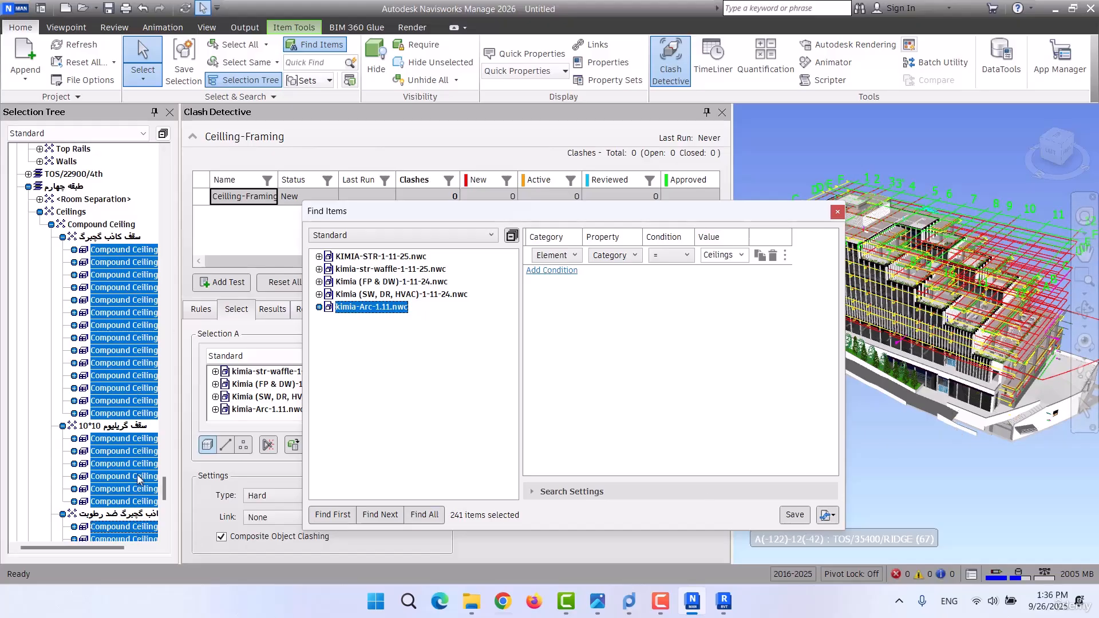
click(189, 67)
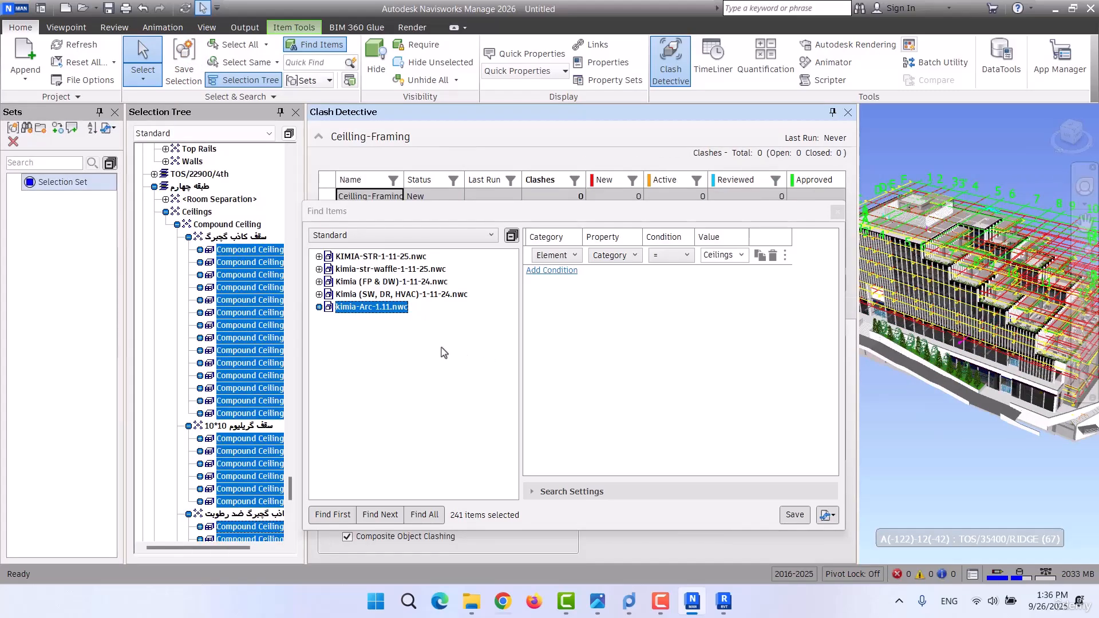
click(62, 182)
click(62, 182)
text(C)
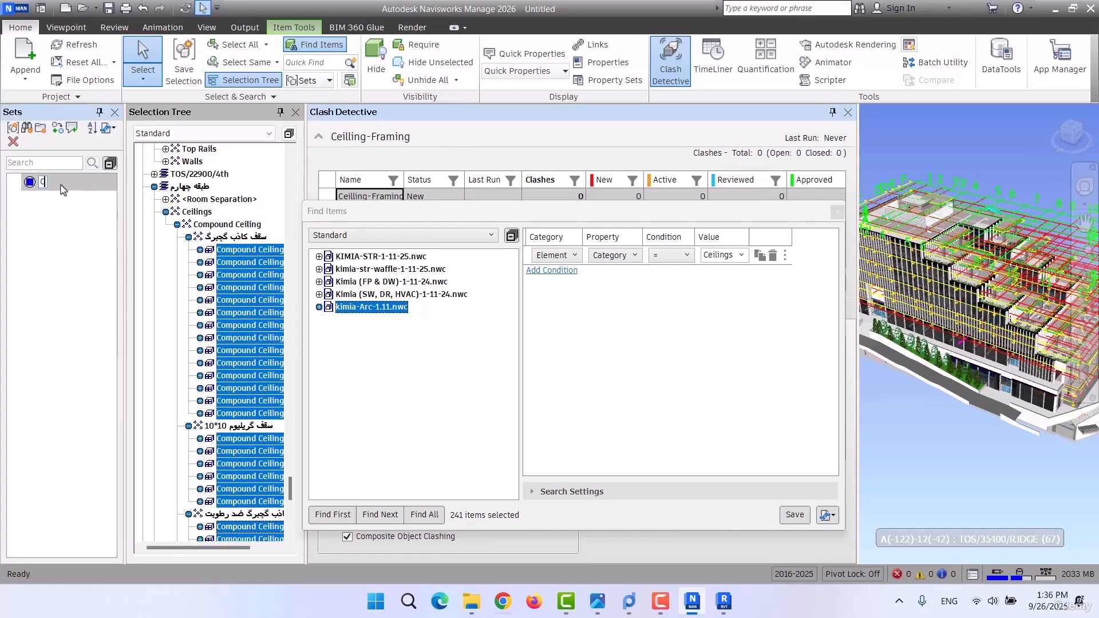
text(eilings)
key(Return)
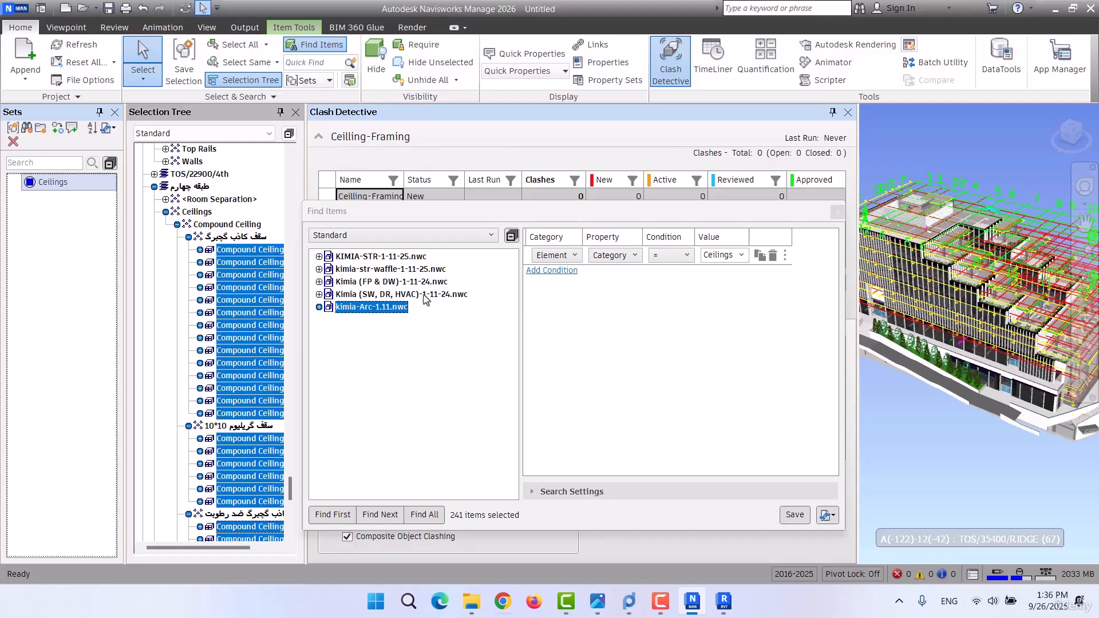
- Find all items in KIMIA-STR-1-11-25.nwc whose element category equals Structural Framing
click(359, 258)
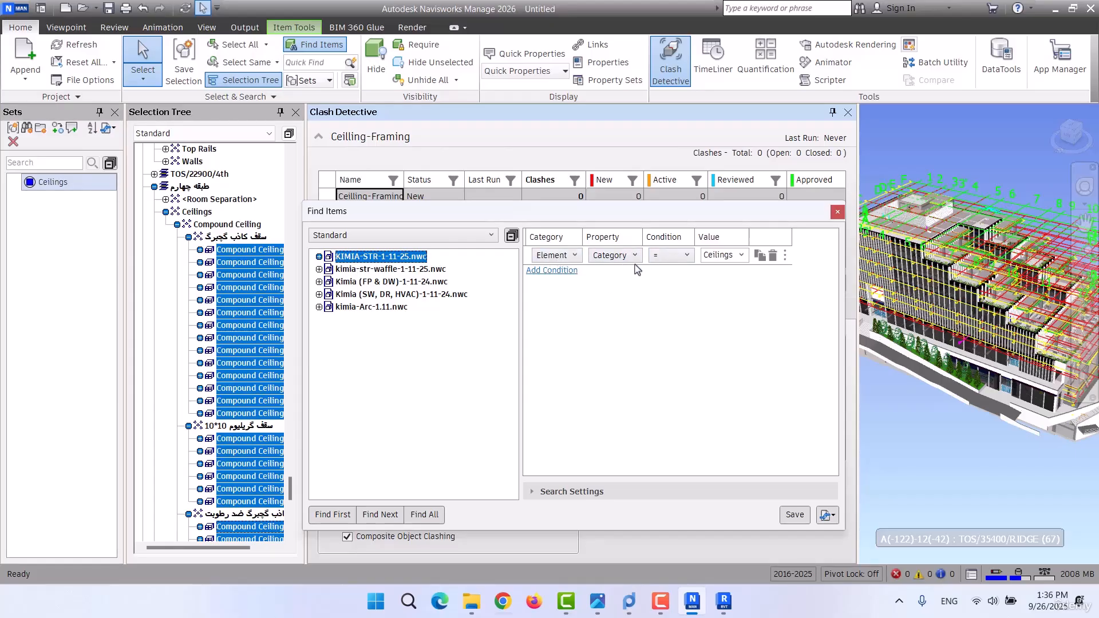
click(721, 258)
click(742, 254)
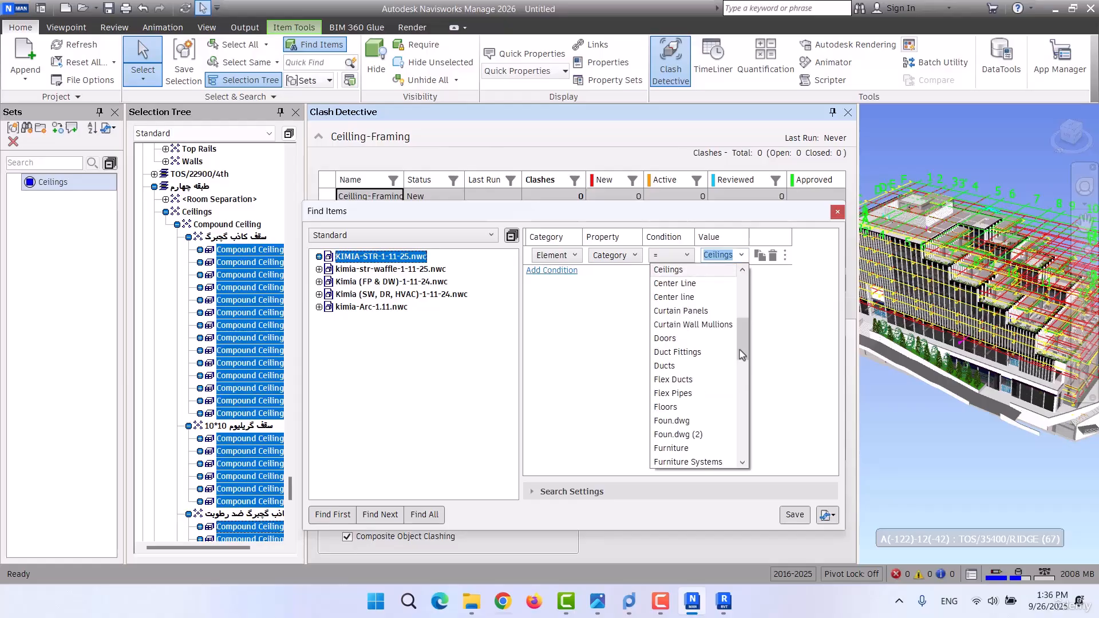
scroll(707, 406, down, 8)
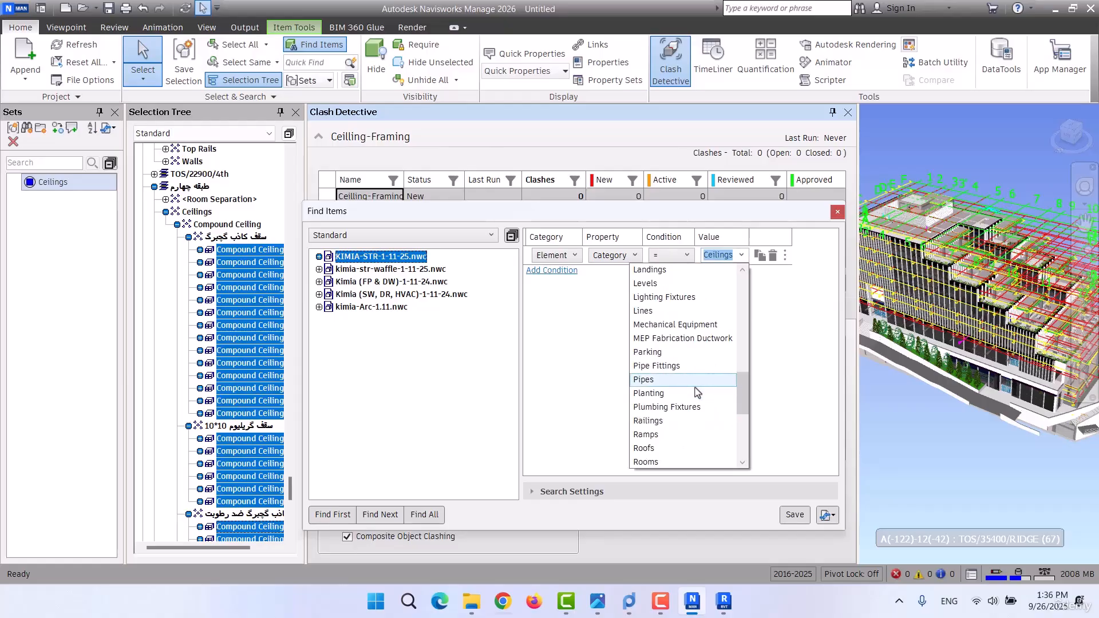
scroll(697, 392, down, 1)
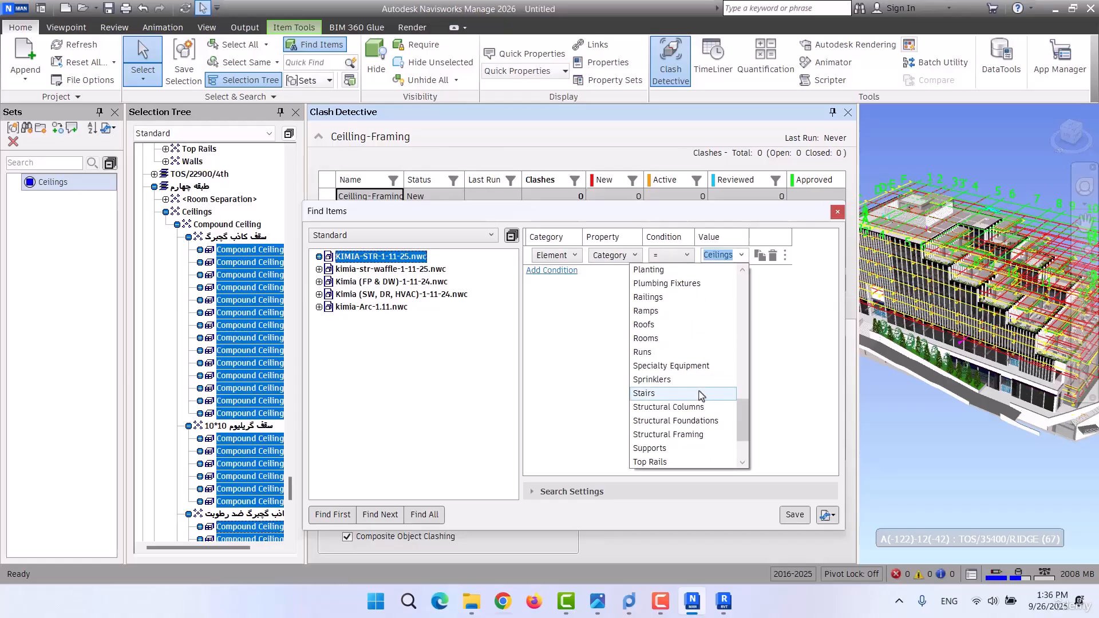
click(678, 435)
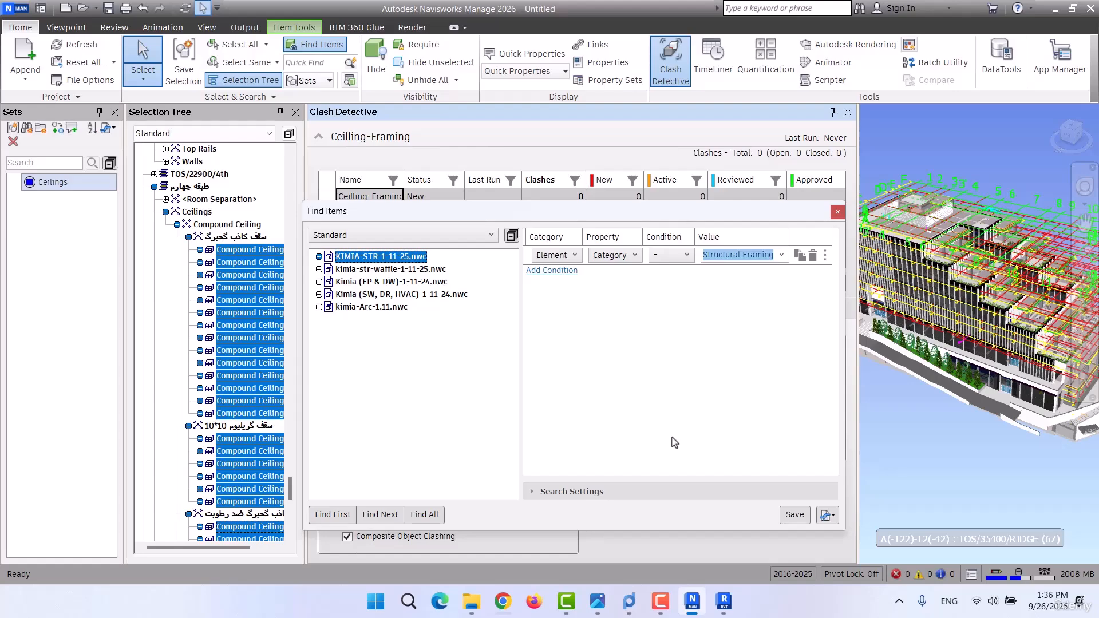
click(424, 515)
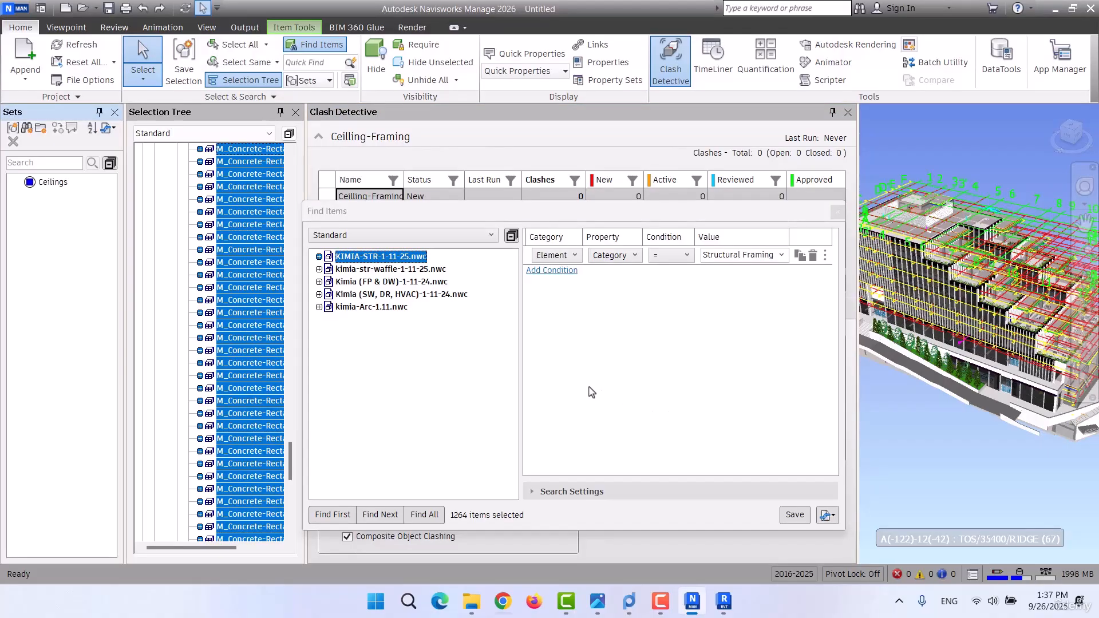
- Save the found structural framing items as a selection set named Framings and close Find Items
click(183, 60)
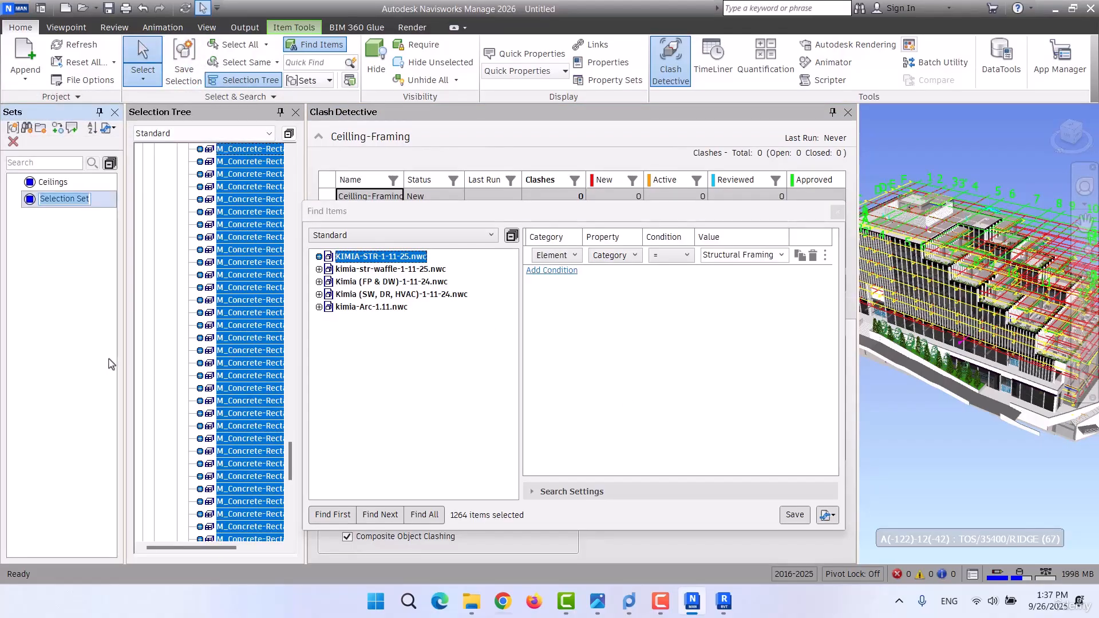
text(Framings)
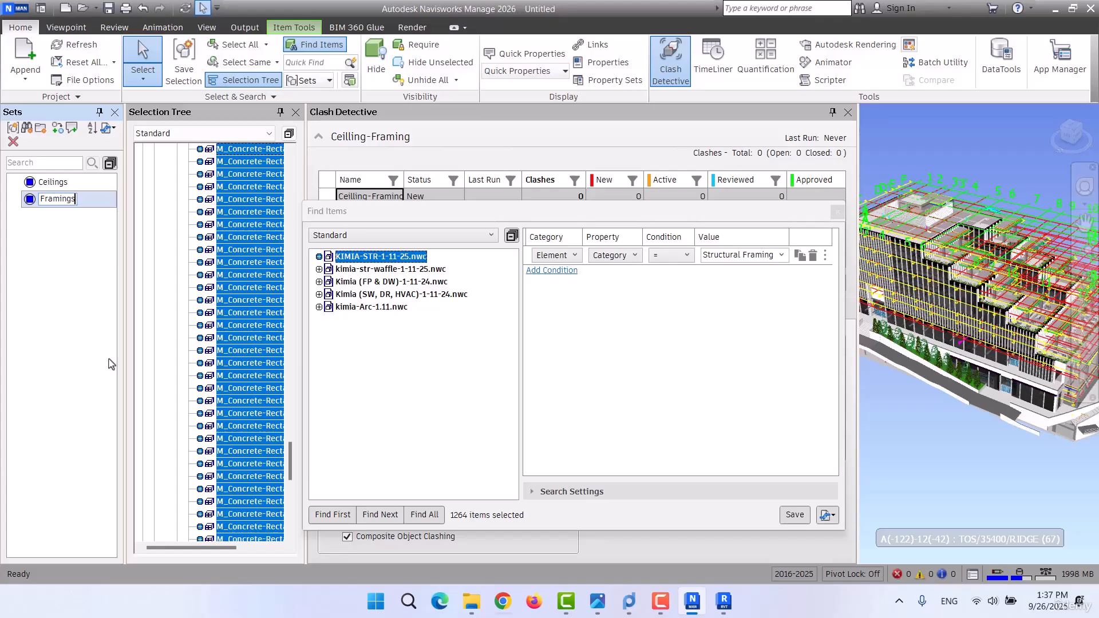
key(Return)
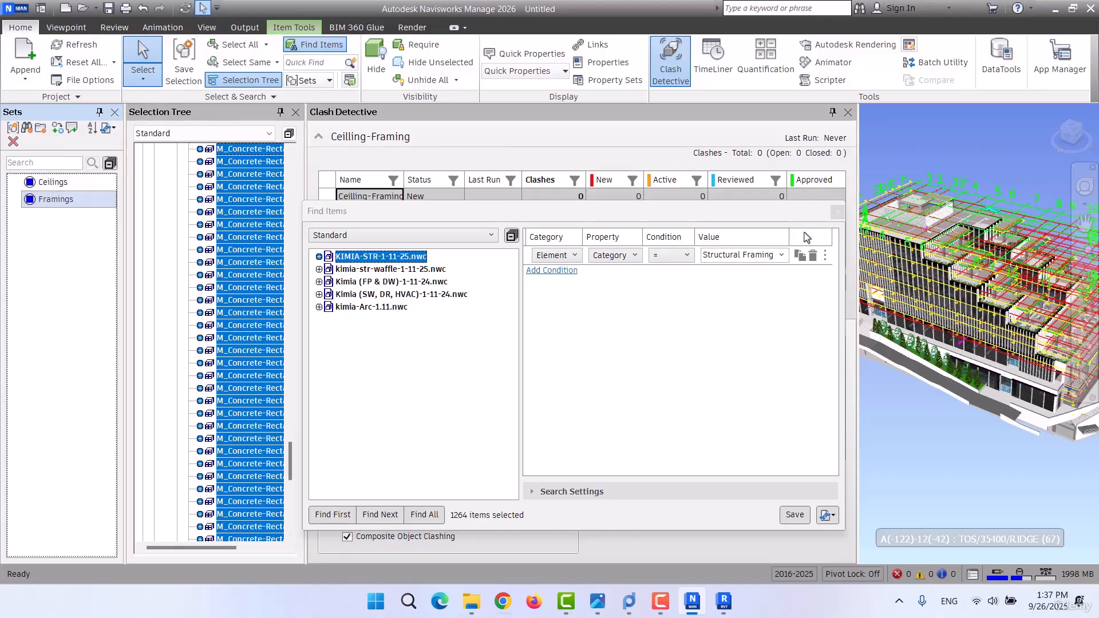
click(837, 216)
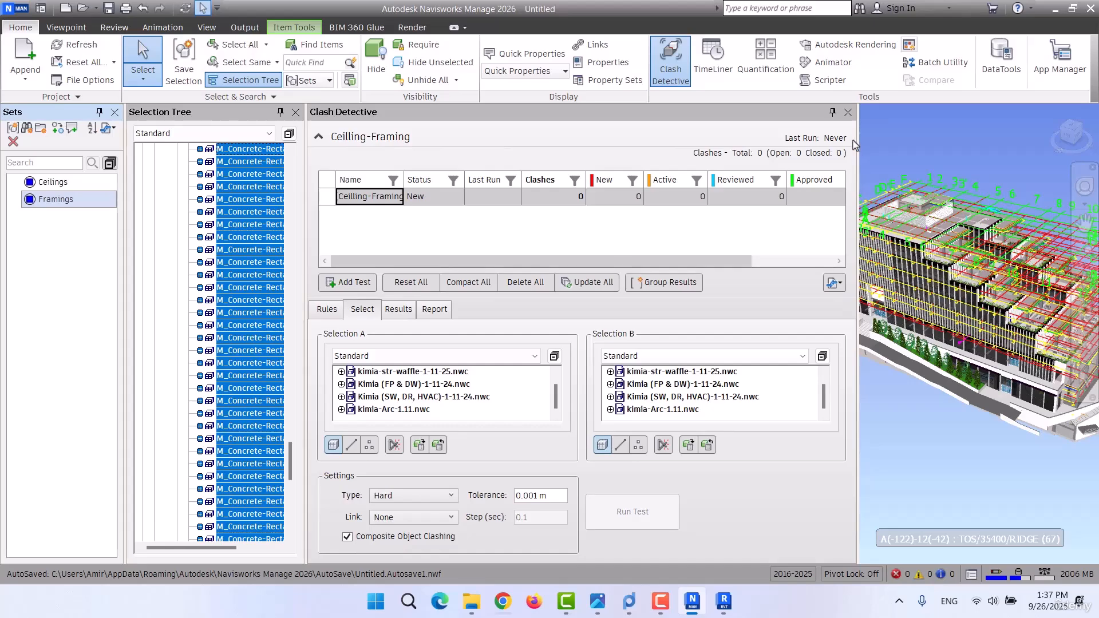
- Check which items the saved Ceilings and Framings sets select in the selection tree
click(52, 182)
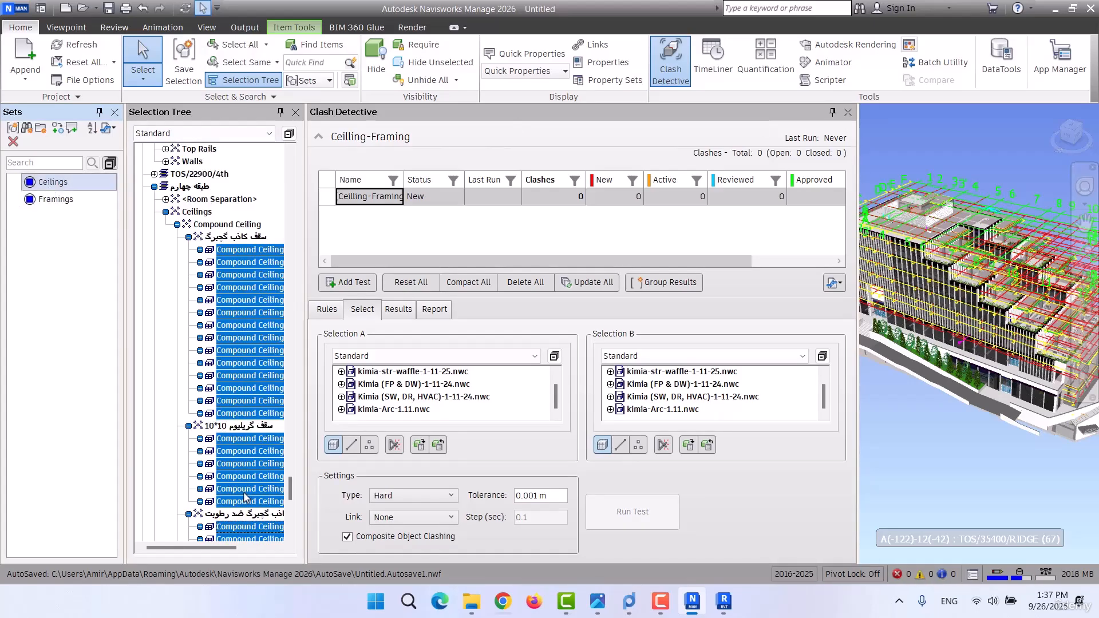
scroll(231, 457, down, 2)
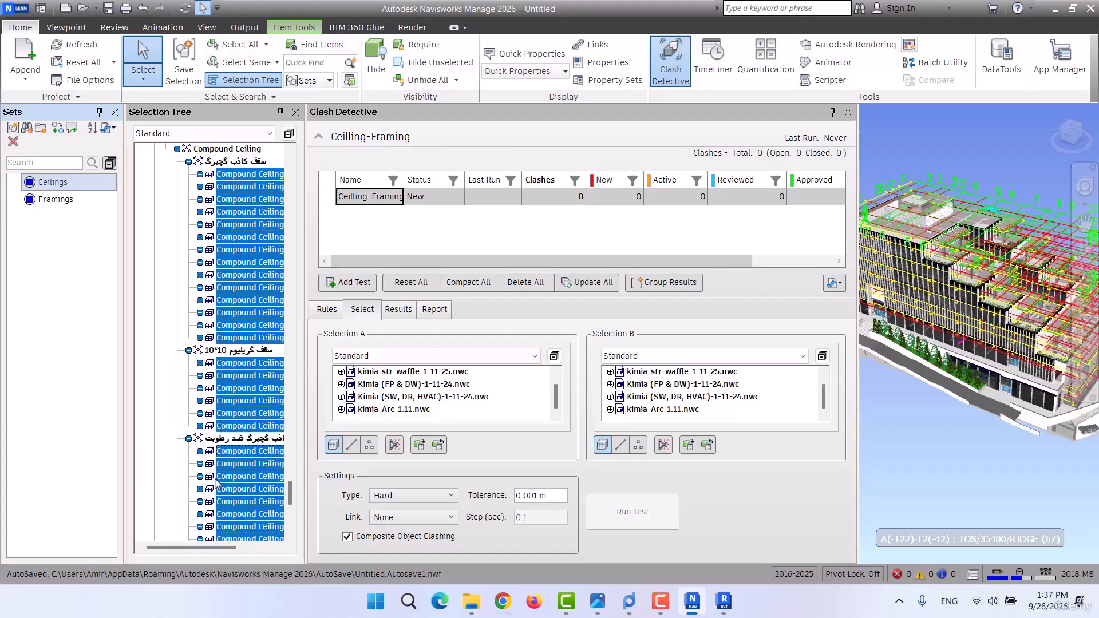
click(50, 199)
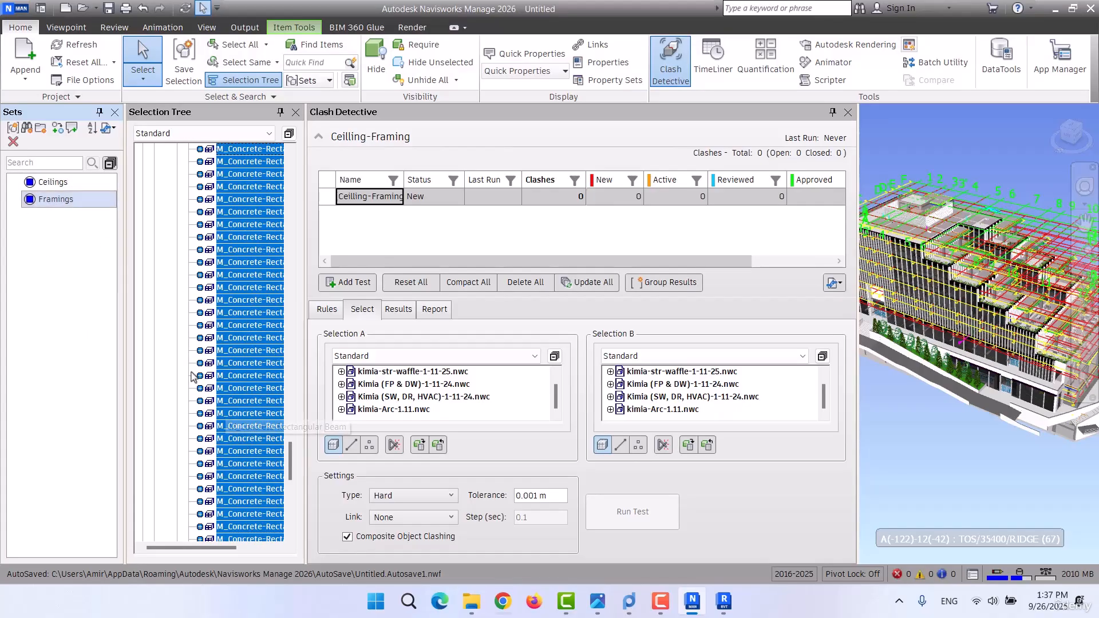
- Collapse KIMIA-STR-1-11-25.nwc in the selection tree and hide the kimia-Arc-1.11.nwc model
scroll(229, 320, up, 10)
drag(293, 404, 304, 128)
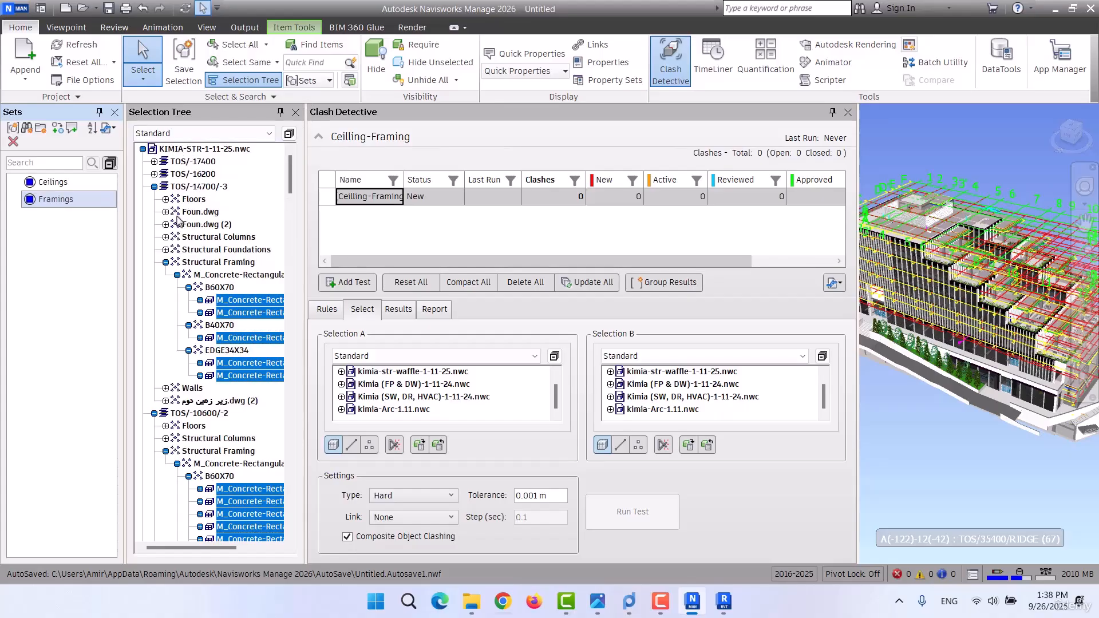
click(143, 148)
click(195, 199)
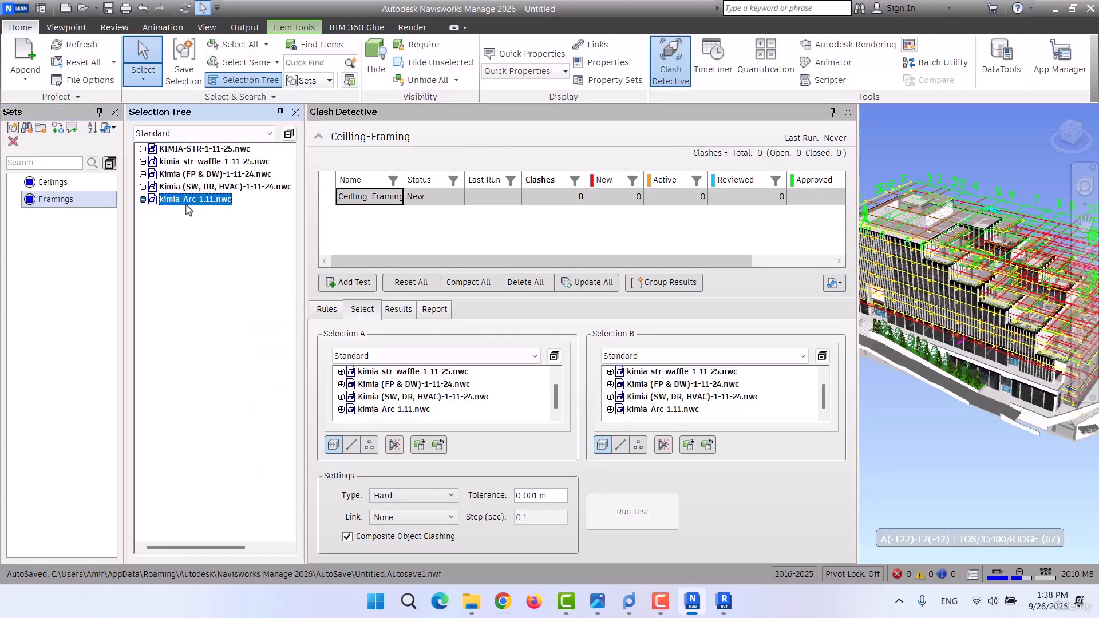
key(ctrl+h)
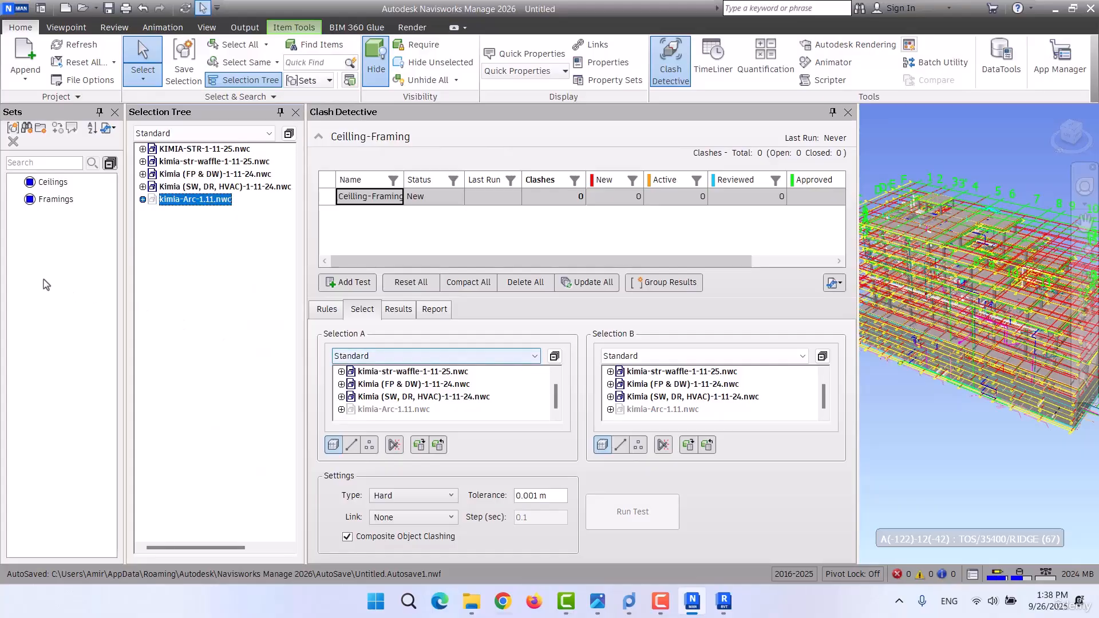
- Select the items of the Framings set and isolate them in the model by hiding all unselected items
click(53, 199)
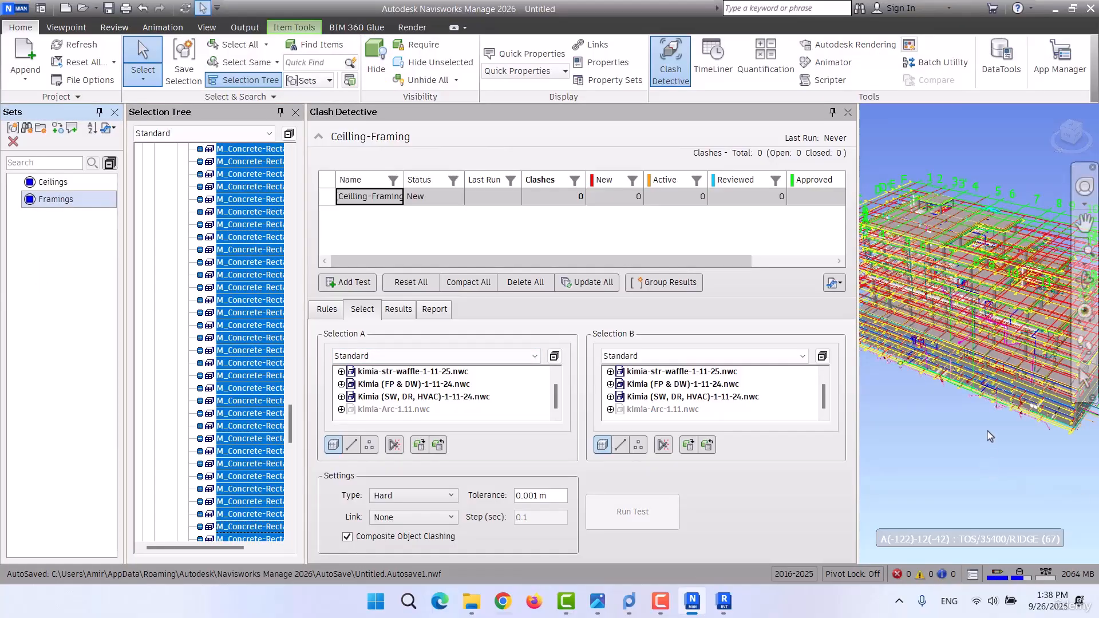
scroll(1024, 412, up, 5)
scroll(1032, 408, up, 5)
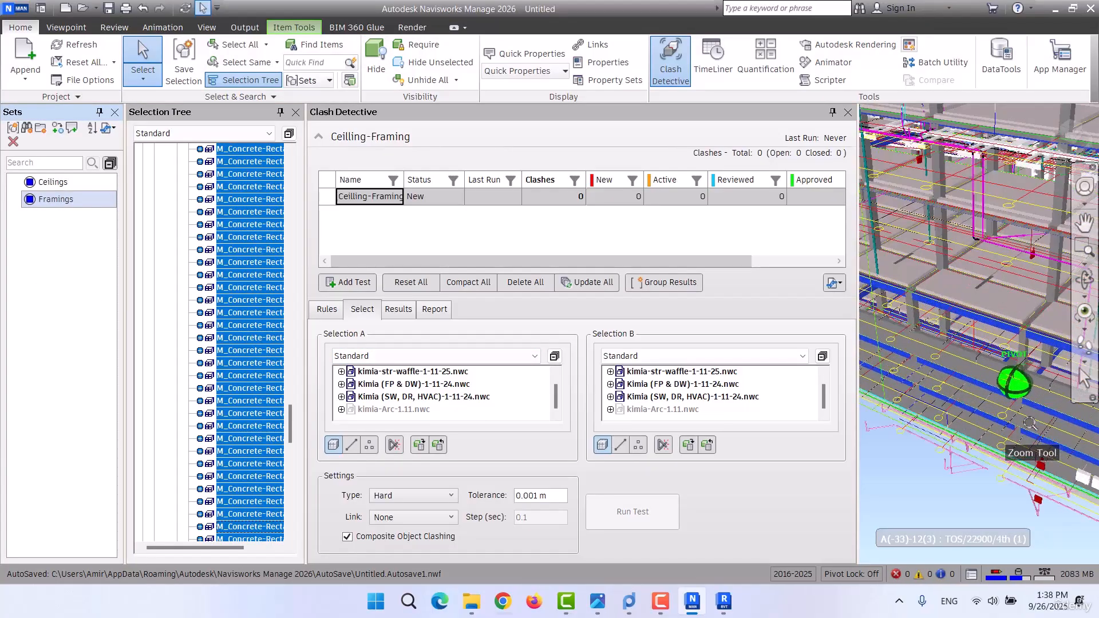
scroll(939, 359, down, 8)
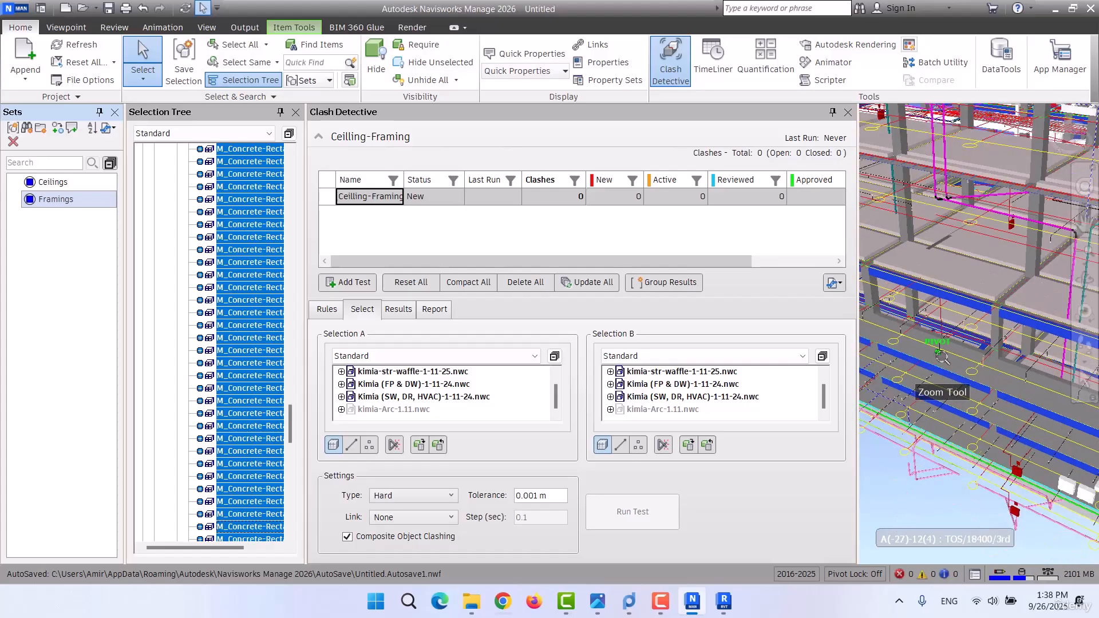
shift+middle_drag(939, 353, 981, 332)
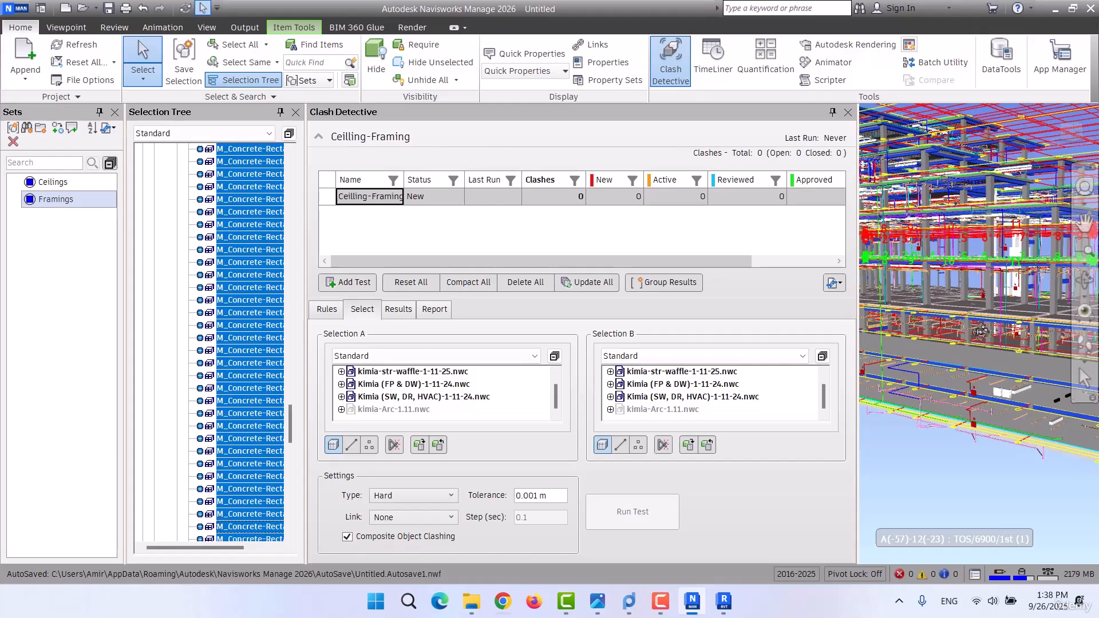
click(452, 63)
middle_drag(953, 295, 1004, 394)
scroll(947, 347, down, 5)
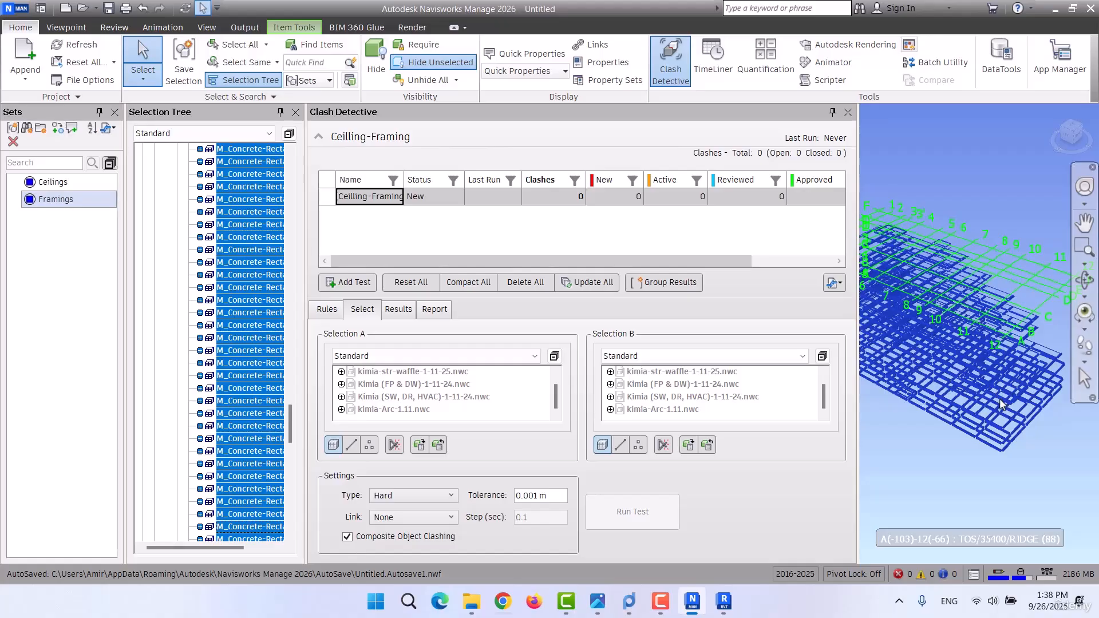
- Repeat the search for all Structural Framing items in KIMIA-STR-1-11-25.nwc and close Find Items
click(314, 44)
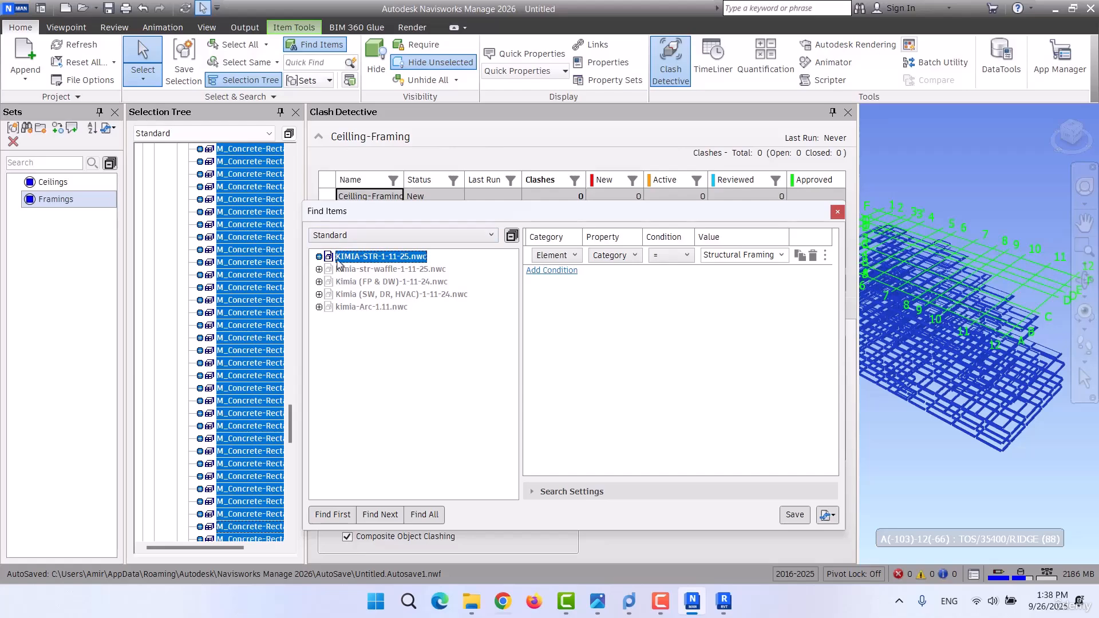
click(435, 514)
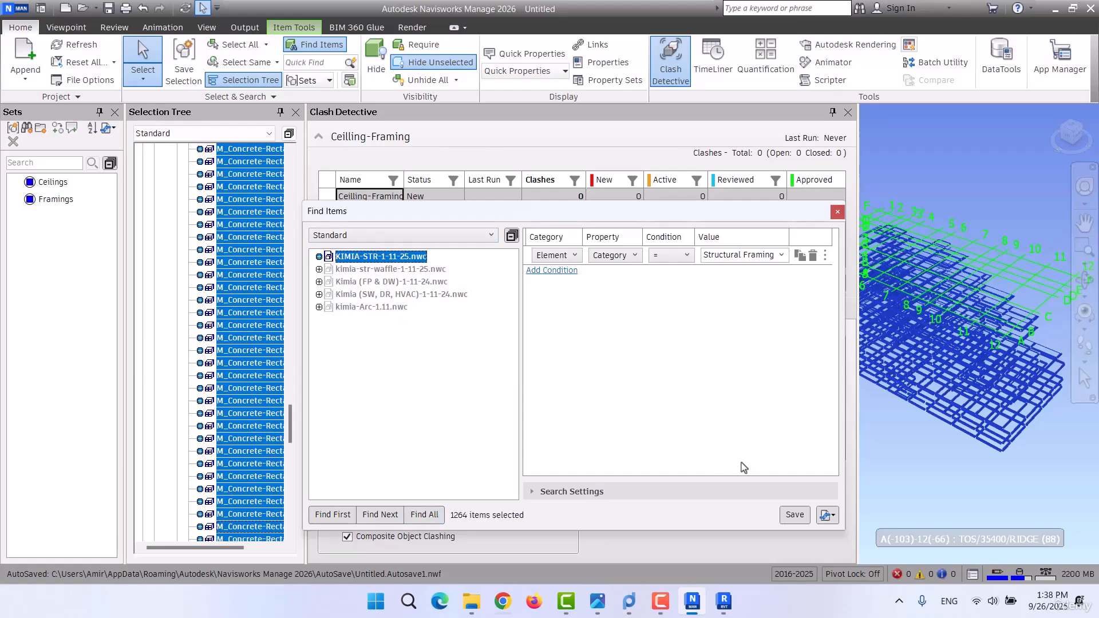
click(837, 212)
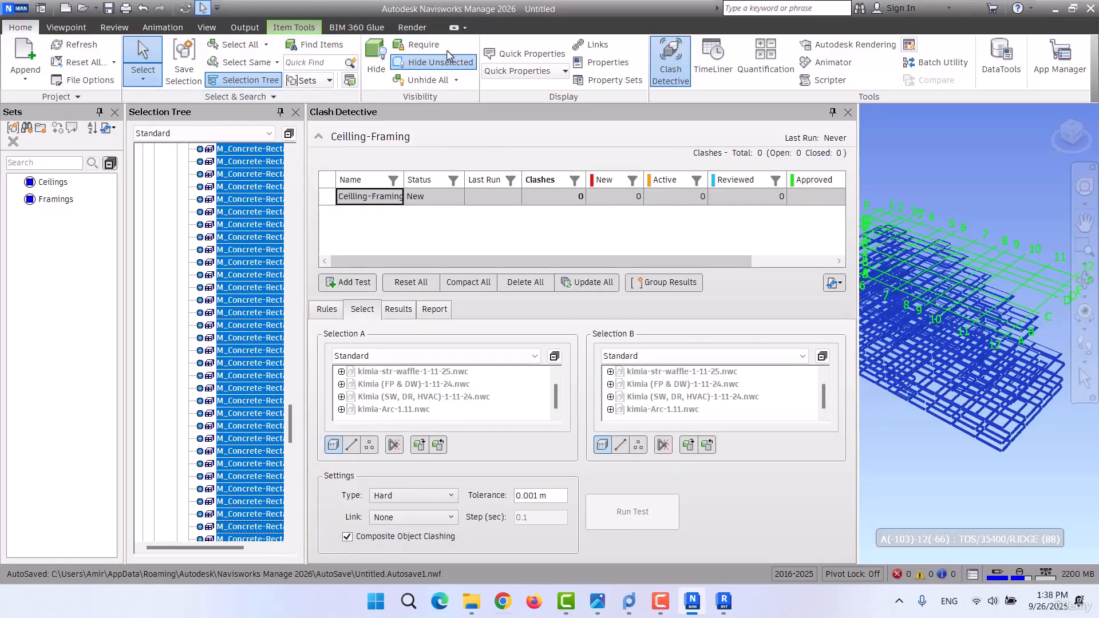
- Show the hidden model items again and select the Ceilling-Framing clash test
click(396, 65)
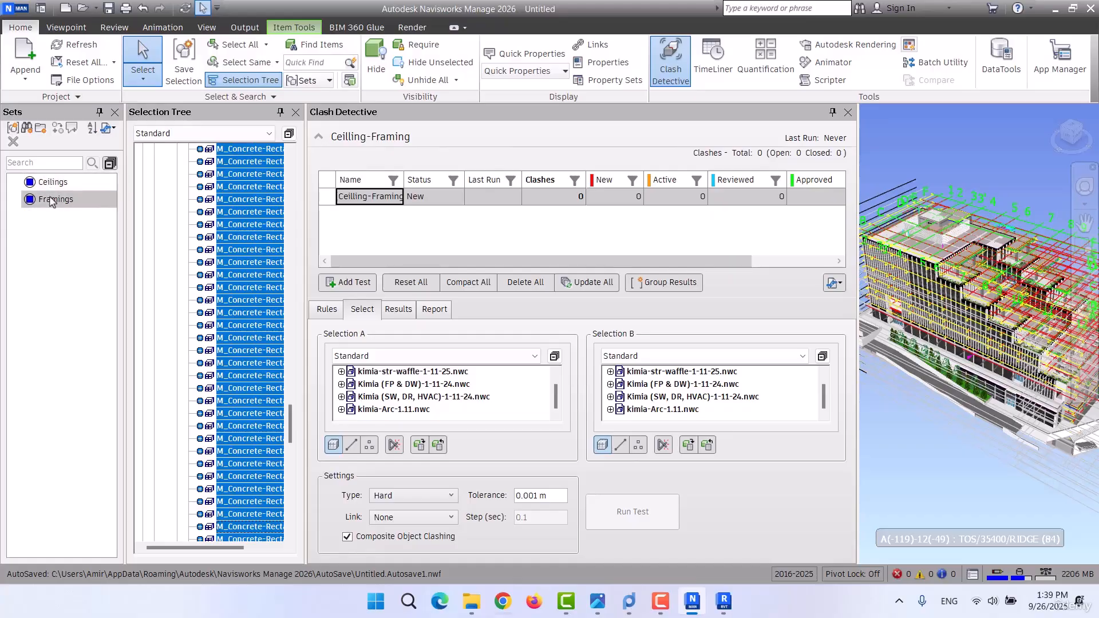
click(430, 200)
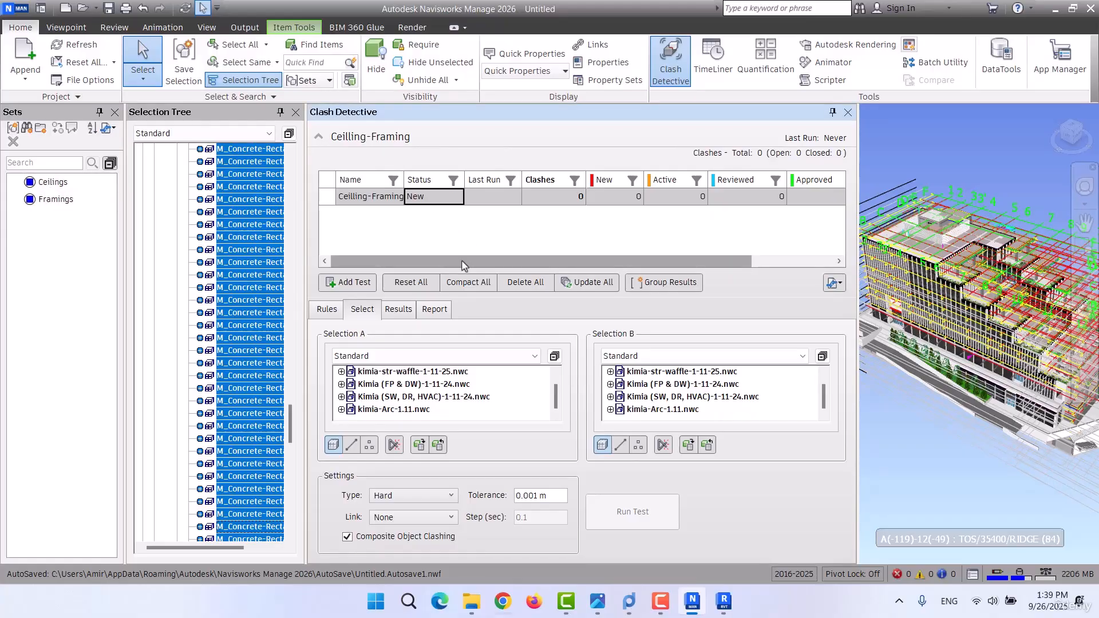
click(368, 197)
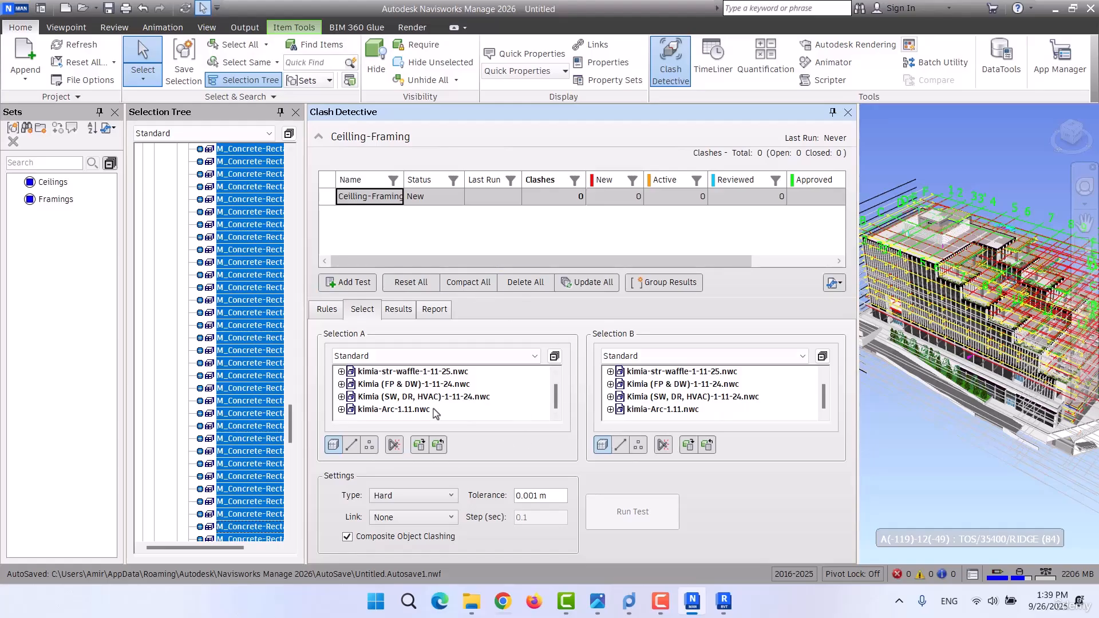
- Assign the saved Ceilings set to Selection A and the Framings set to Selection B of the clash test
click(367, 357)
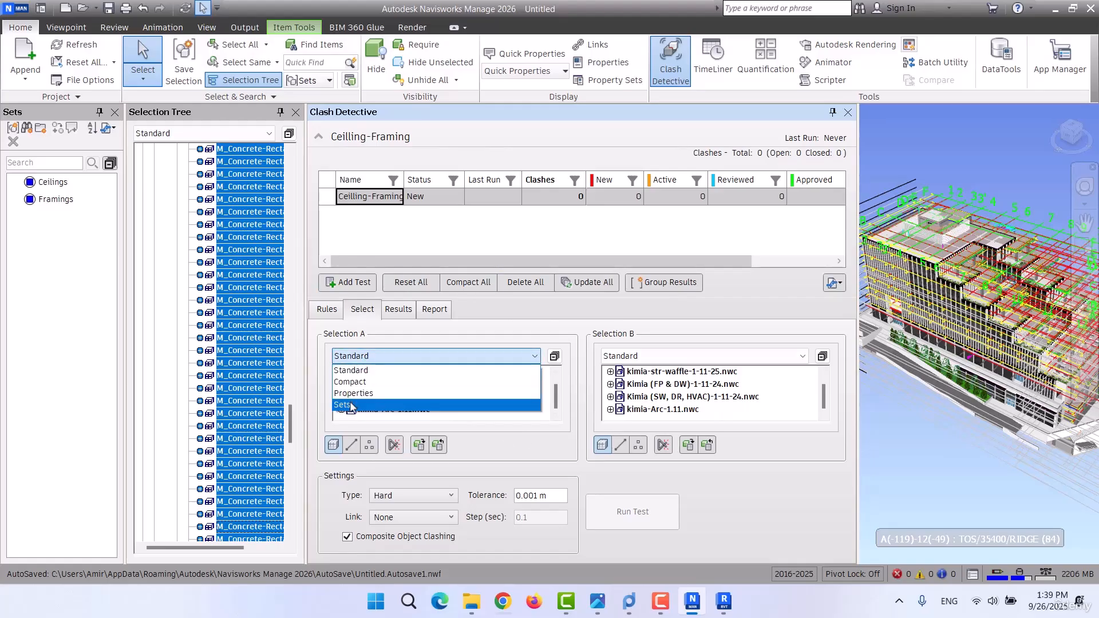
click(354, 404)
click(367, 373)
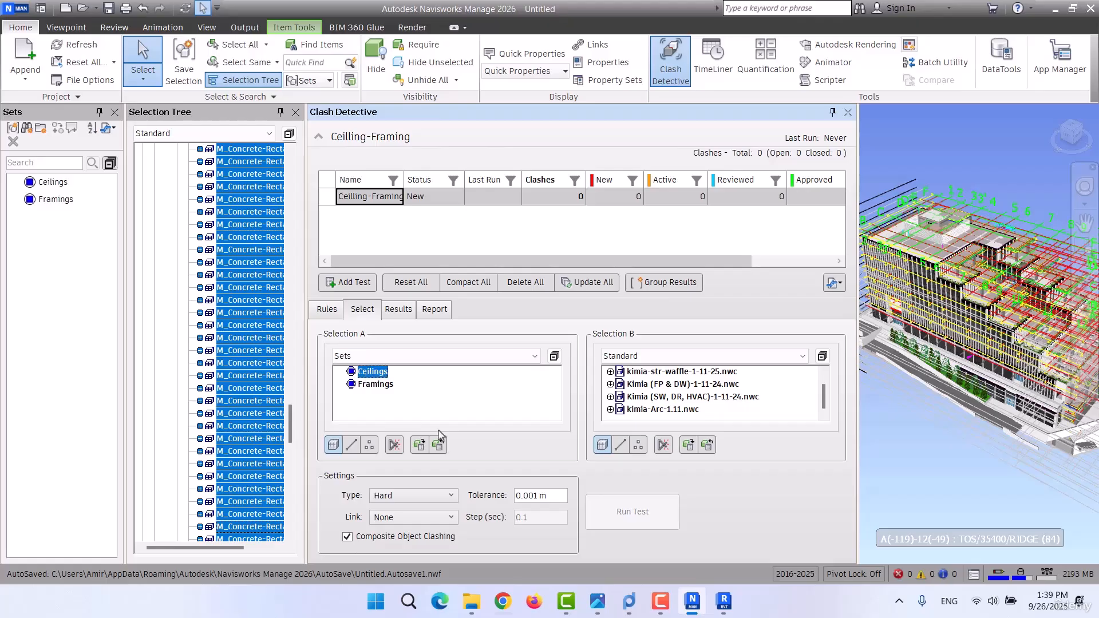
click(700, 355)
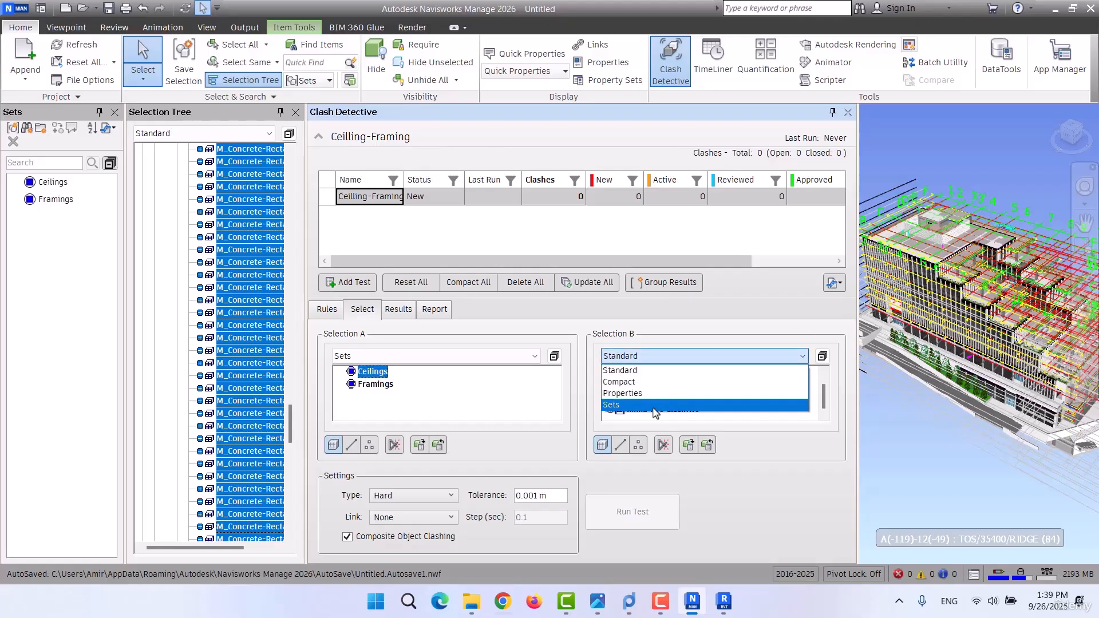
click(658, 405)
click(645, 384)
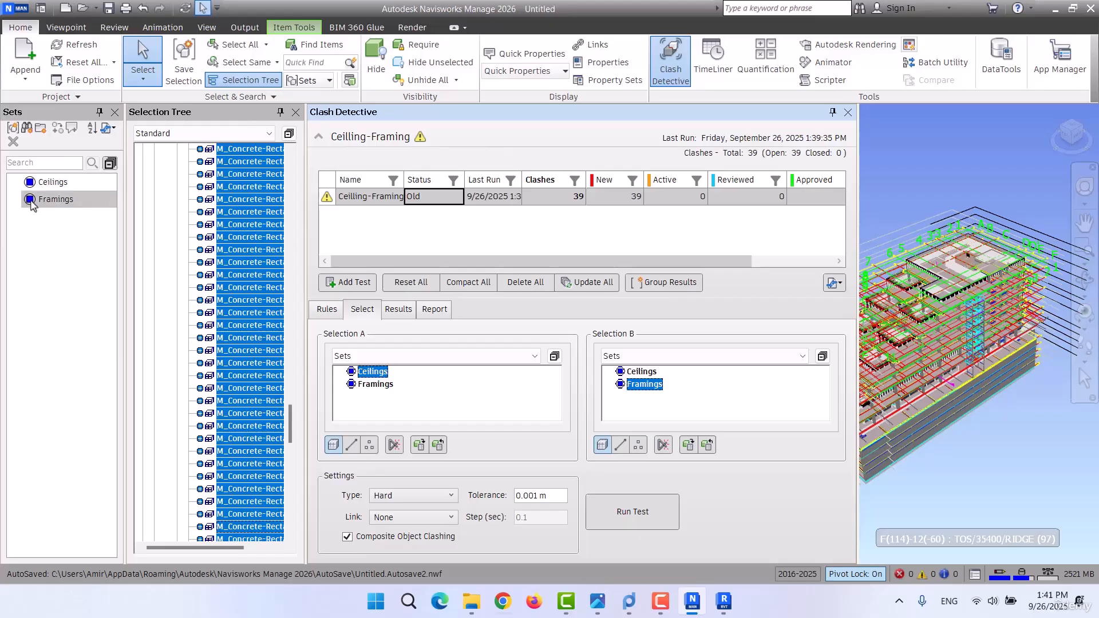
click(35, 199)
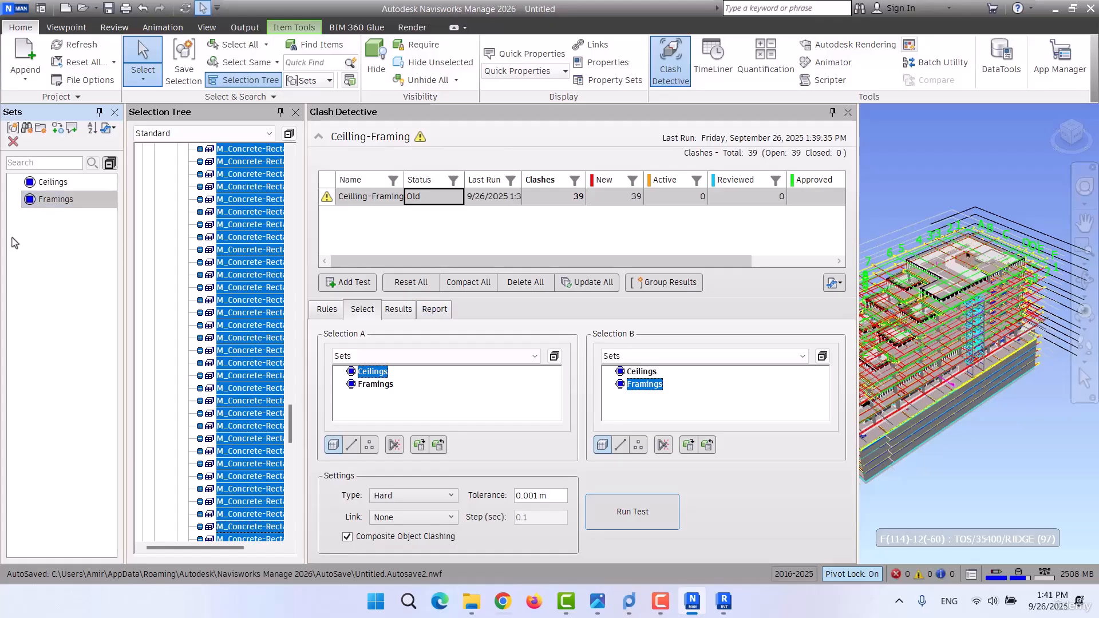
click(63, 202)
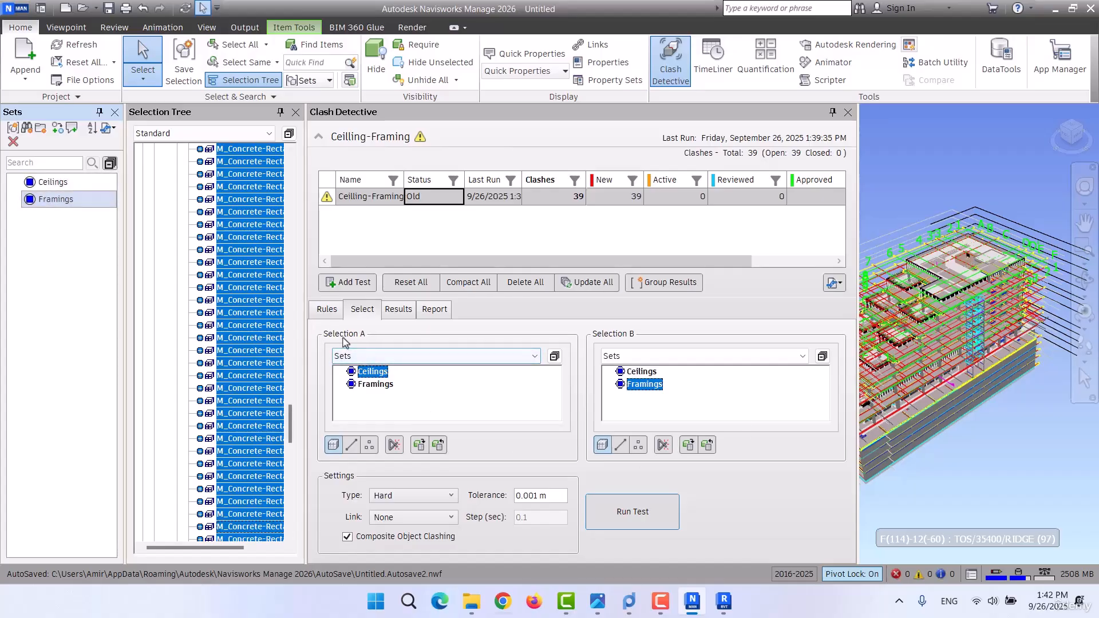
- Switch Selection A of the clash test to the Properties listing and expand its Element group
click(384, 357)
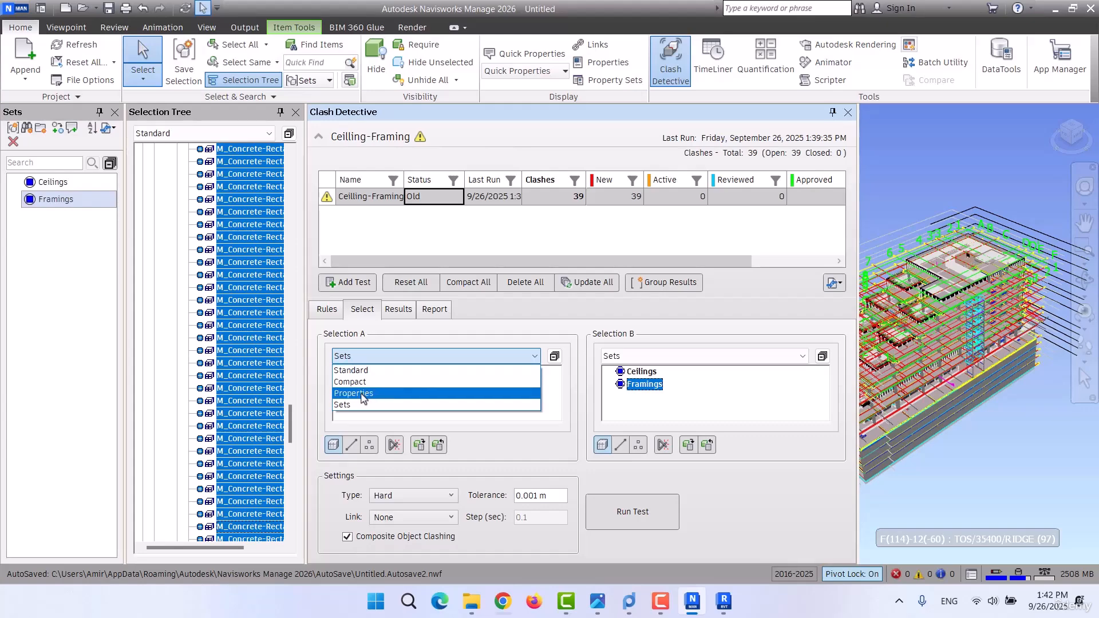
click(382, 393)
scroll(443, 397, up, 5)
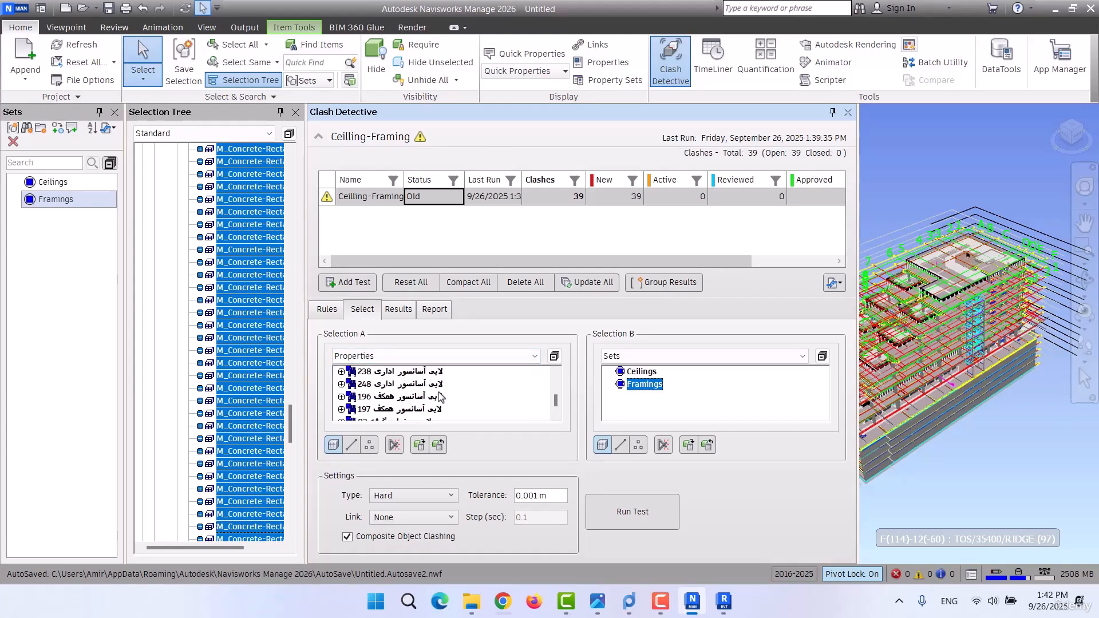
scroll(441, 395, up, 6)
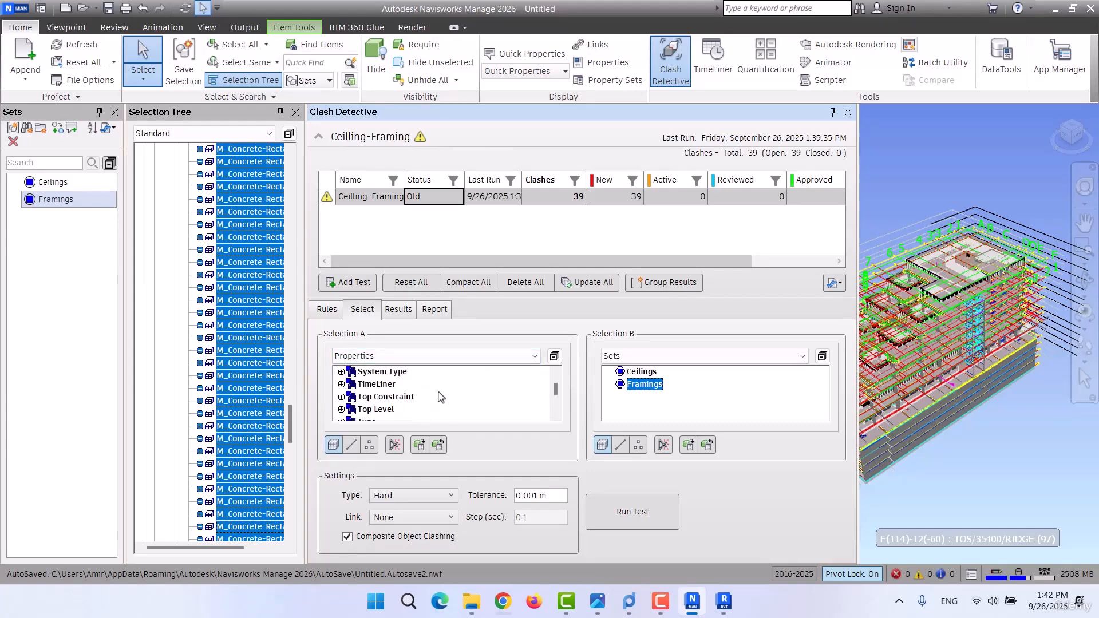
click(556, 374)
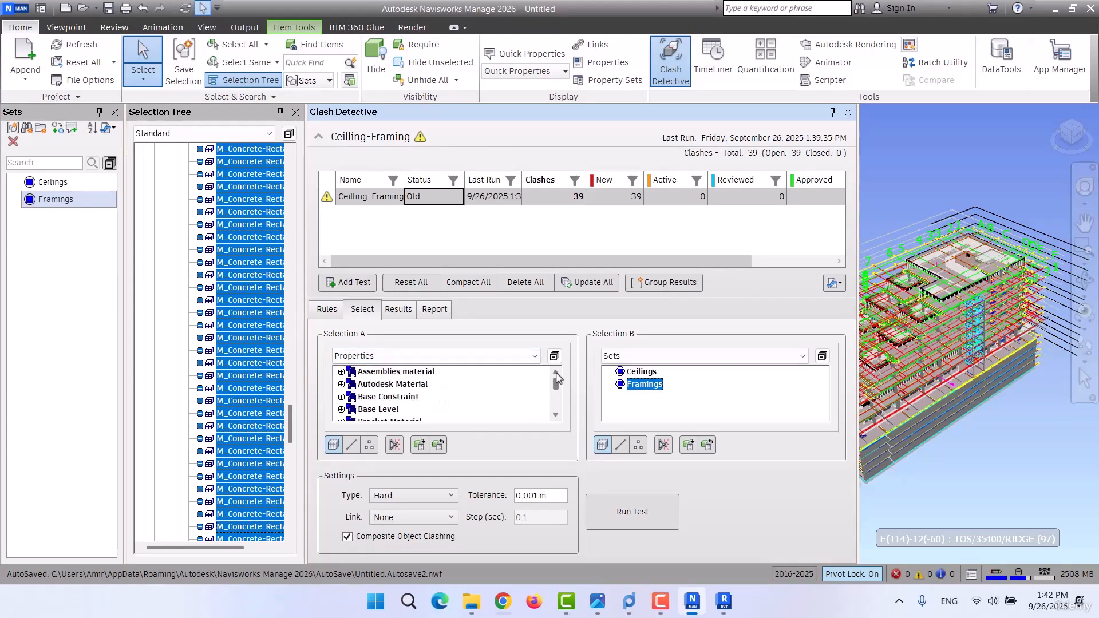
scroll(372, 400, down, 3)
double_click(373, 398)
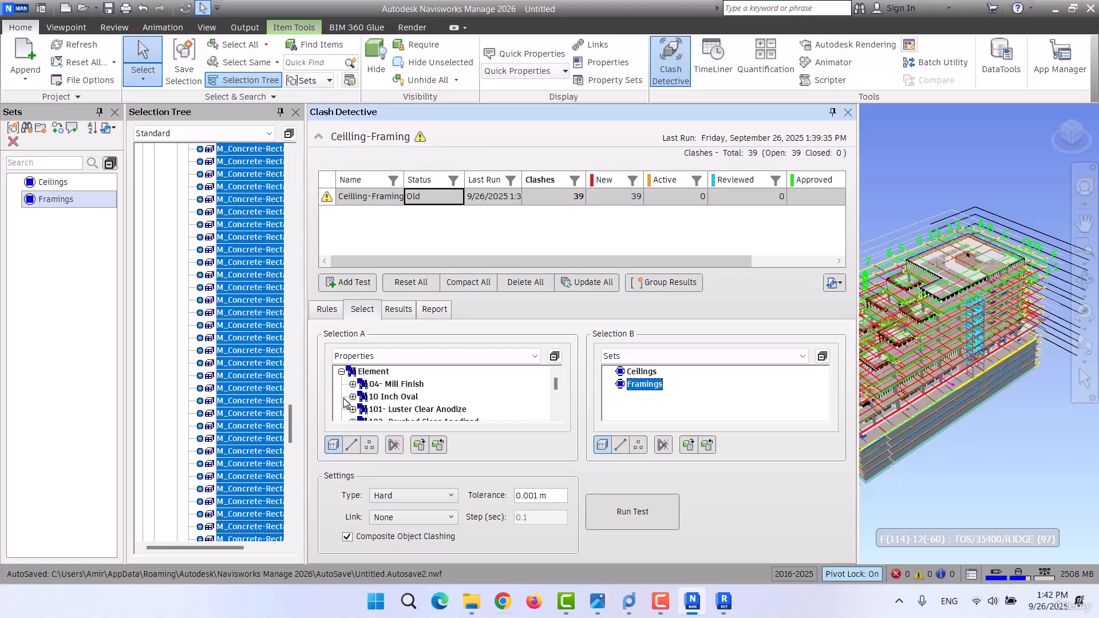
- Expand the Category property under Element and choose Ceilings as Selection A
scroll(418, 408, down, 3)
scroll(421, 405, down, 10)
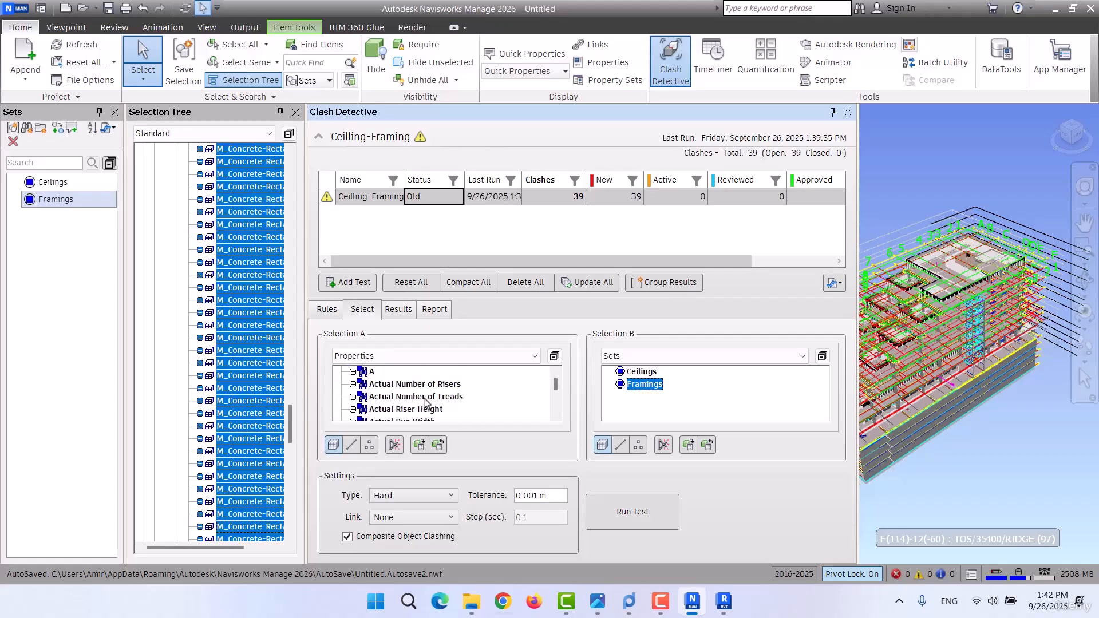
scroll(427, 402, down, 5)
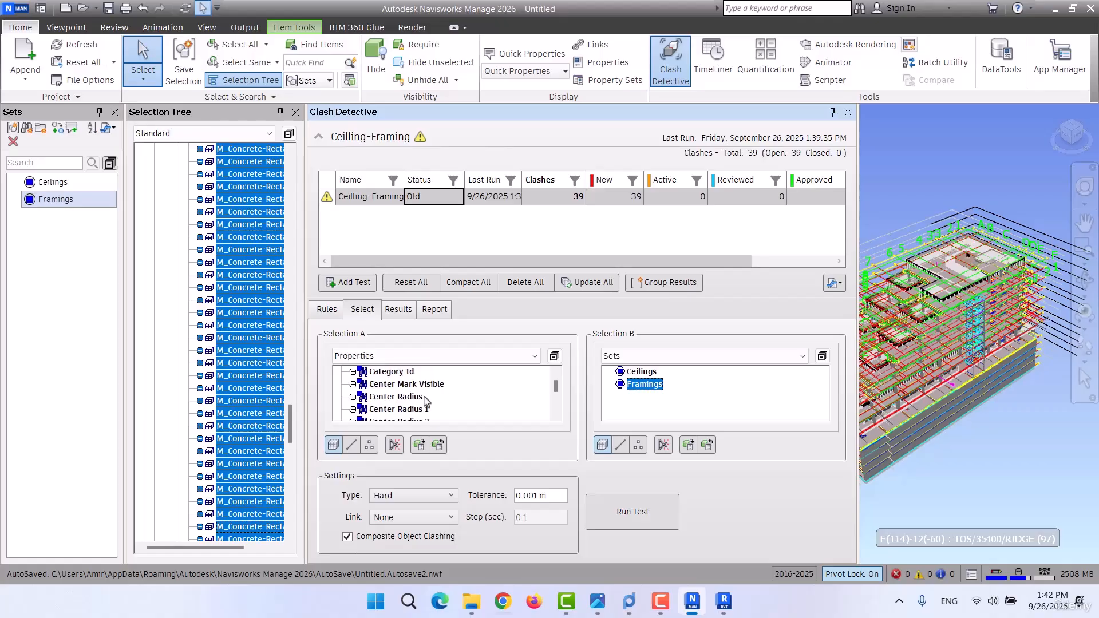
scroll(424, 397, up, 1)
click(353, 397)
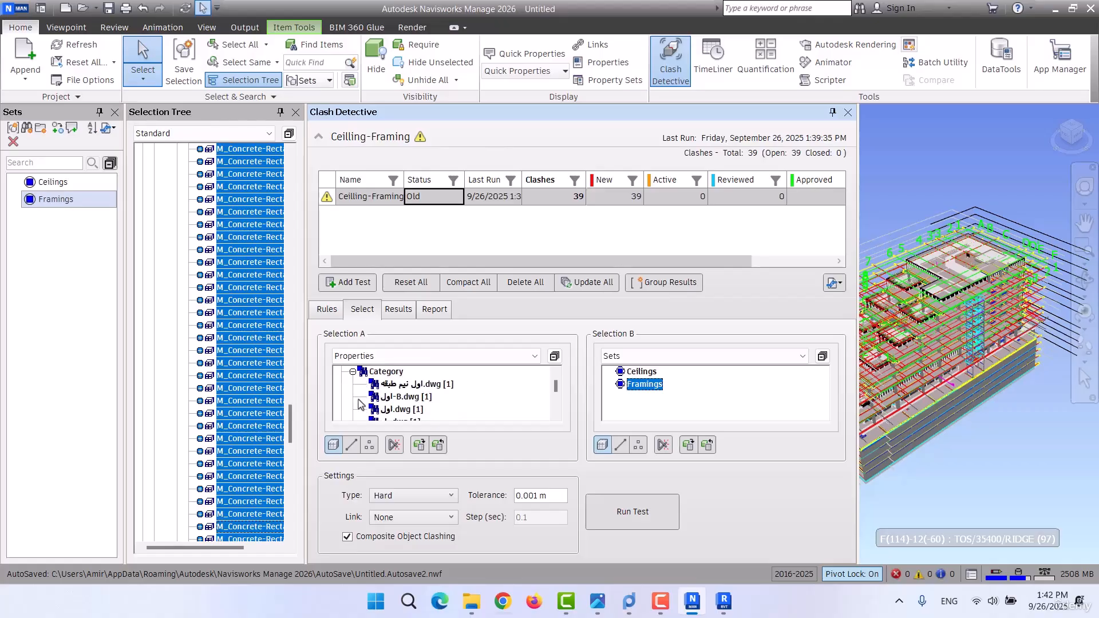
scroll(394, 400, down, 1)
scroll(398, 403, down, 2)
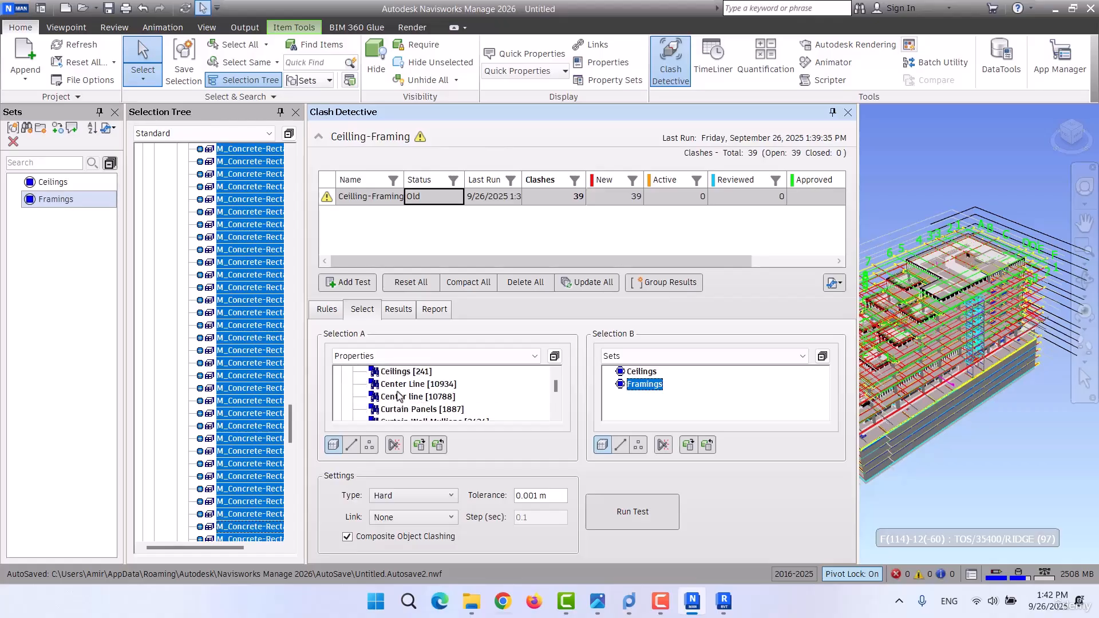
scroll(411, 403, up, 1)
click(399, 411)
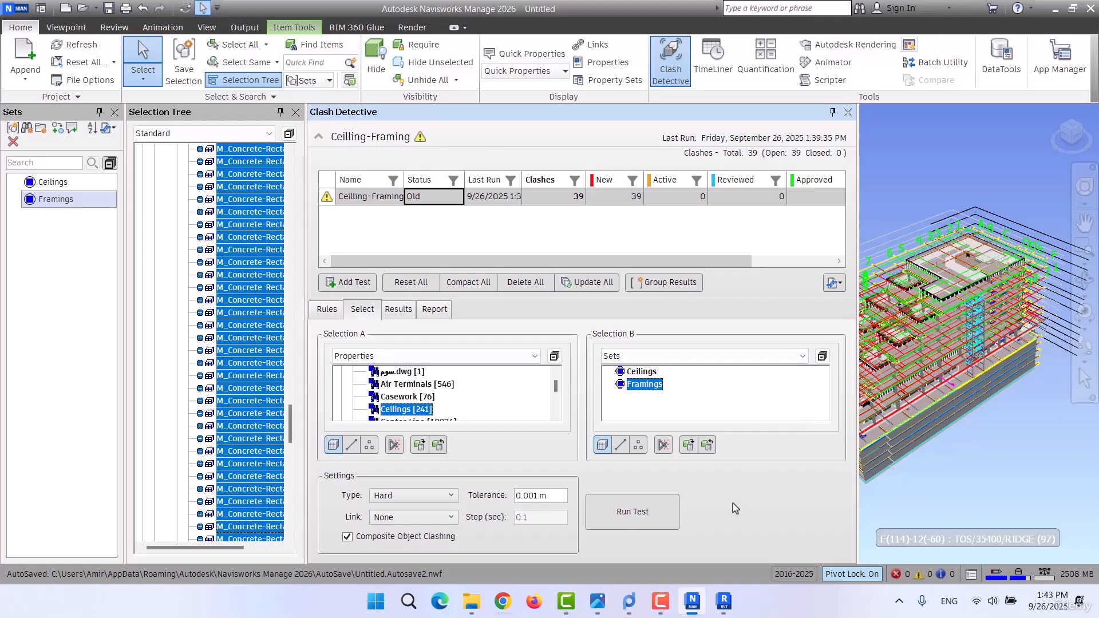
- Switch Selection B of the clash test to the Properties listing and expand its Element group
click(719, 355)
click(652, 396)
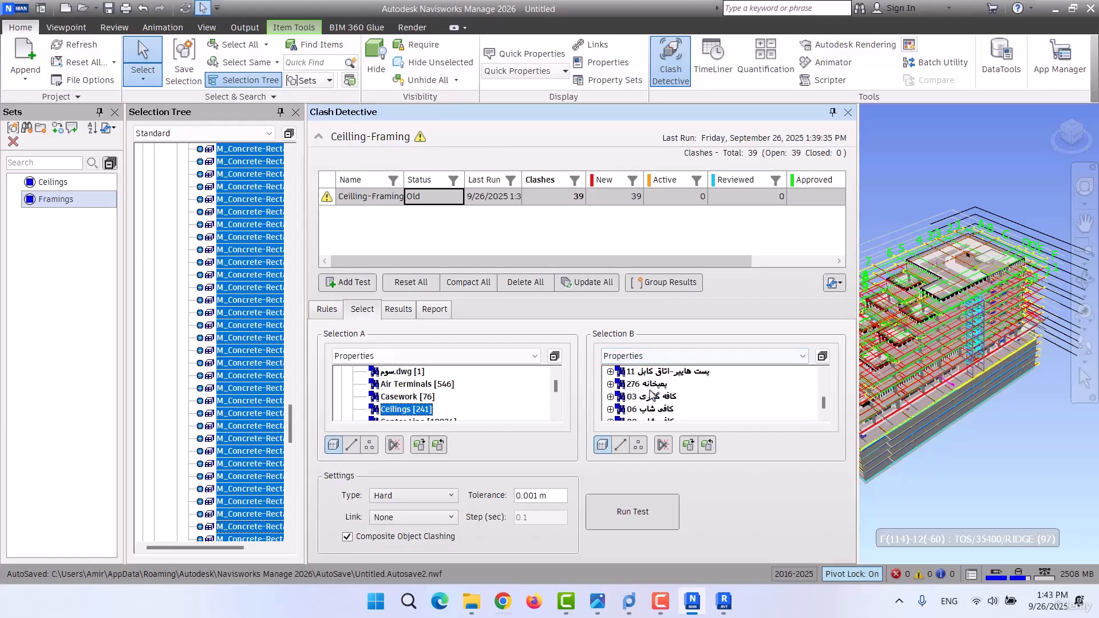
scroll(652, 392, up, 5)
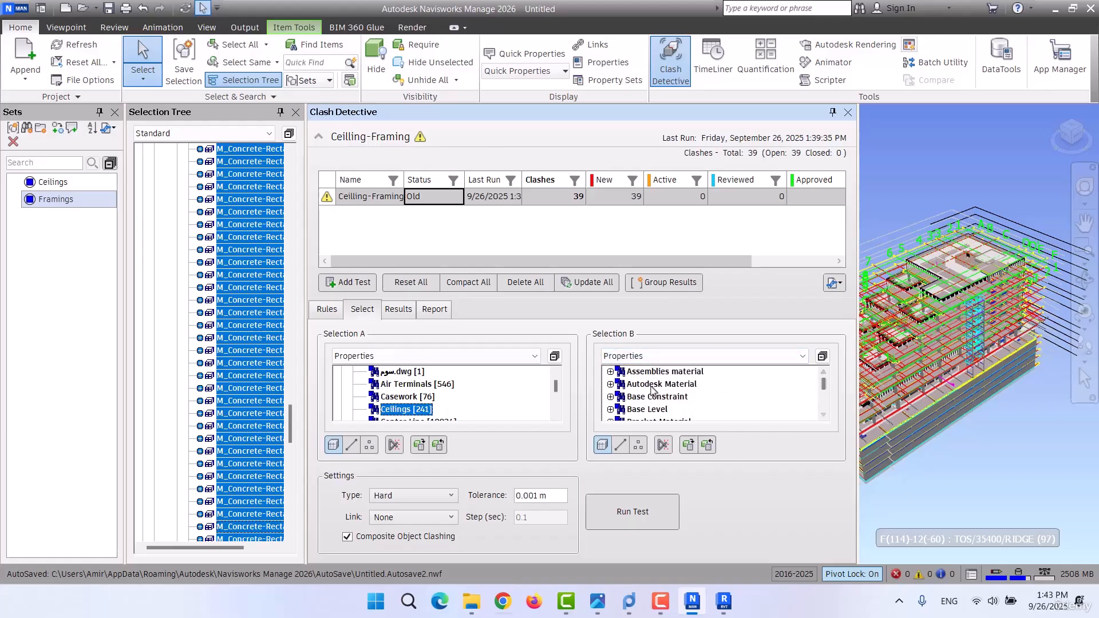
scroll(652, 391, down, 2)
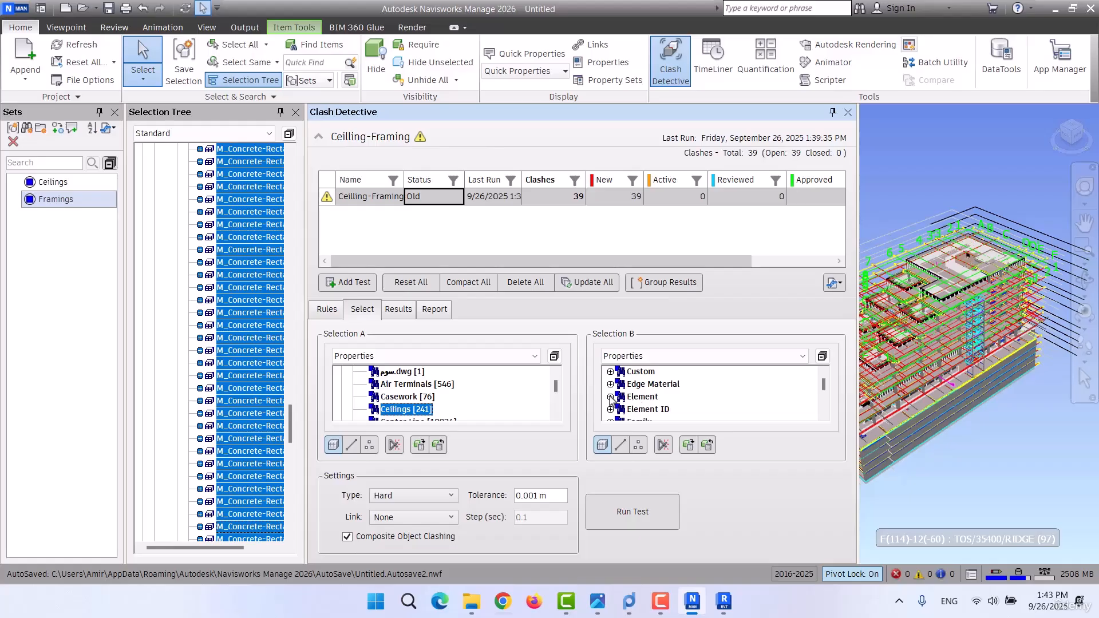
click(610, 397)
- Expand the Category property under Element and choose Structural Framing as Selection B
scroll(652, 396, down, 5)
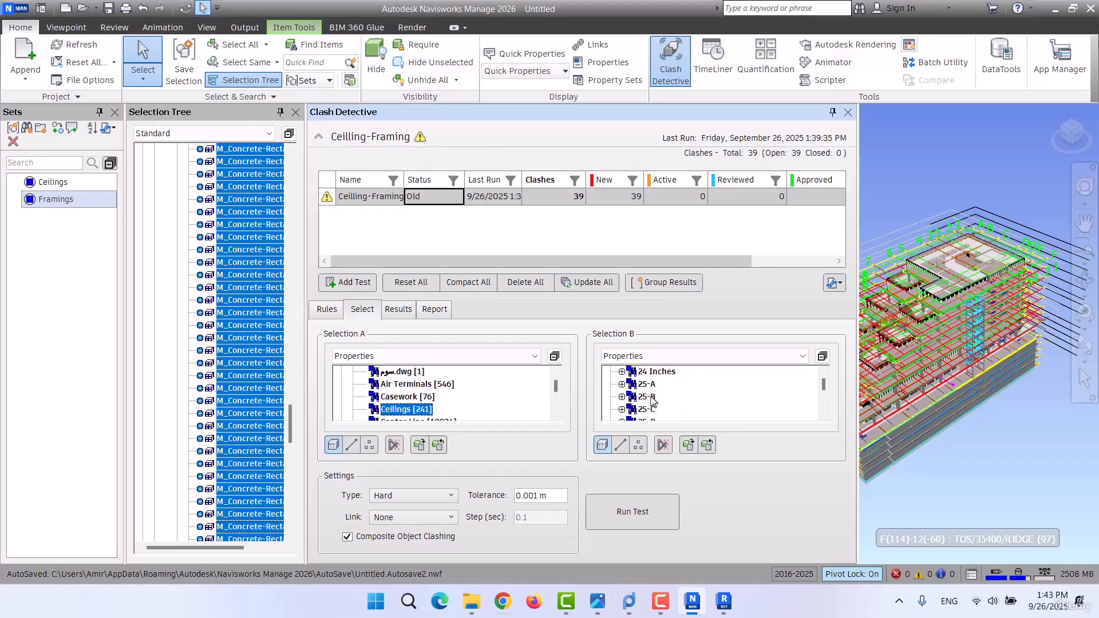
scroll(653, 401, up, 10)
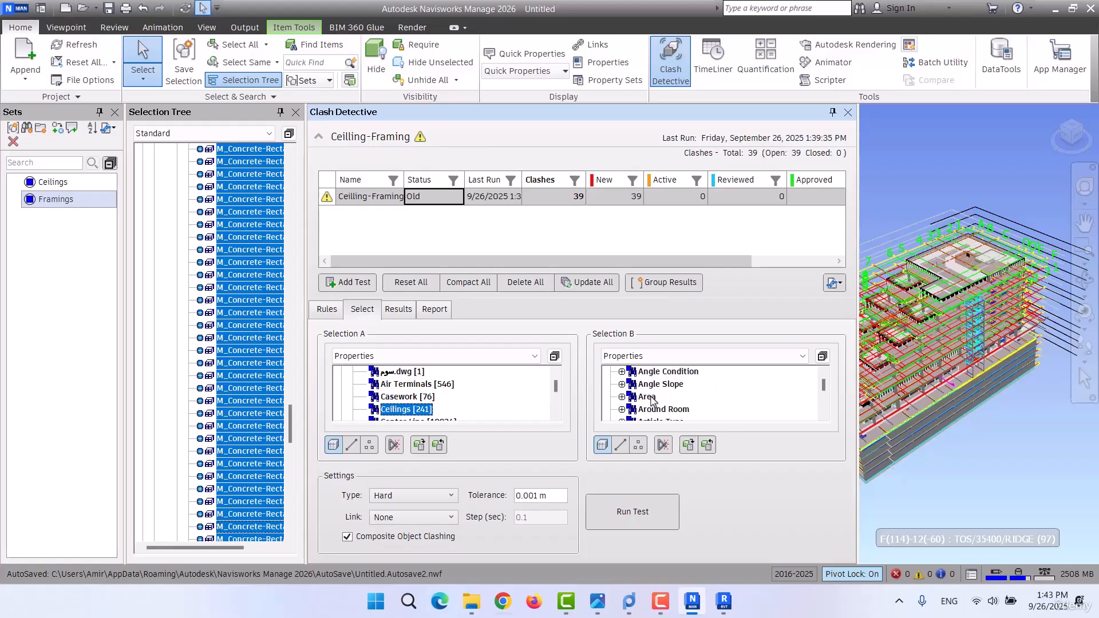
scroll(653, 400, down, 8)
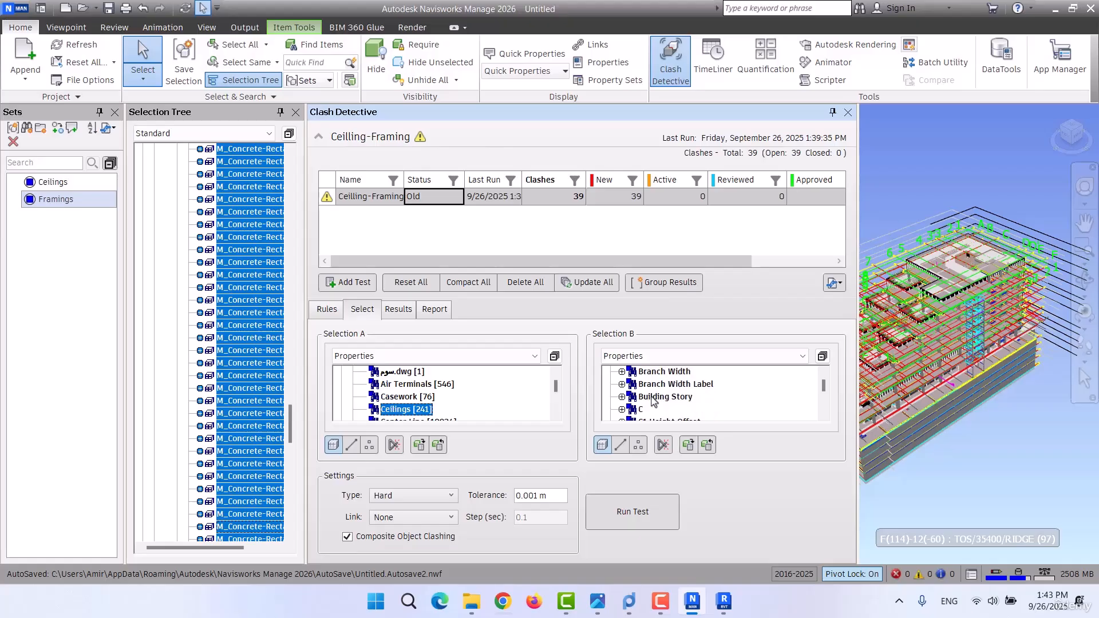
scroll(653, 401, down, 4)
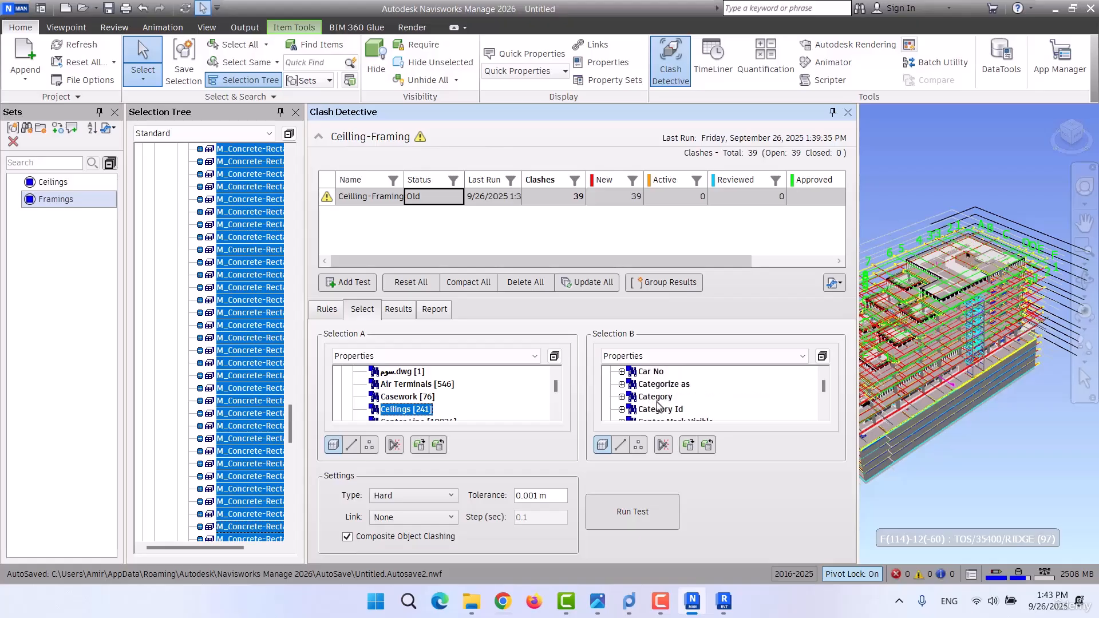
click(622, 398)
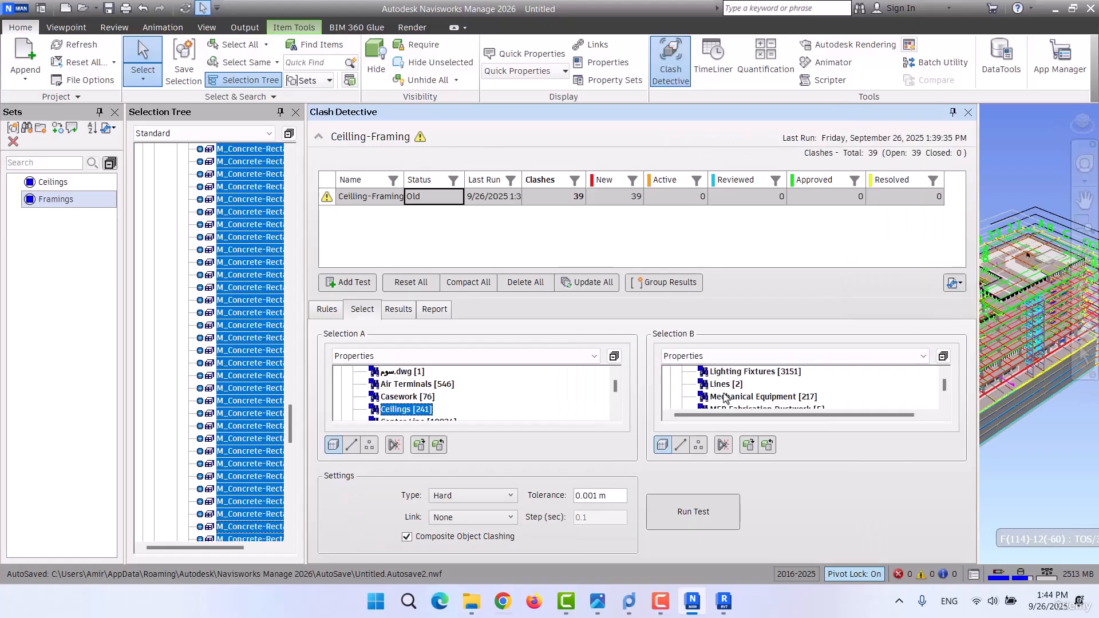
scroll(730, 394, down, 3)
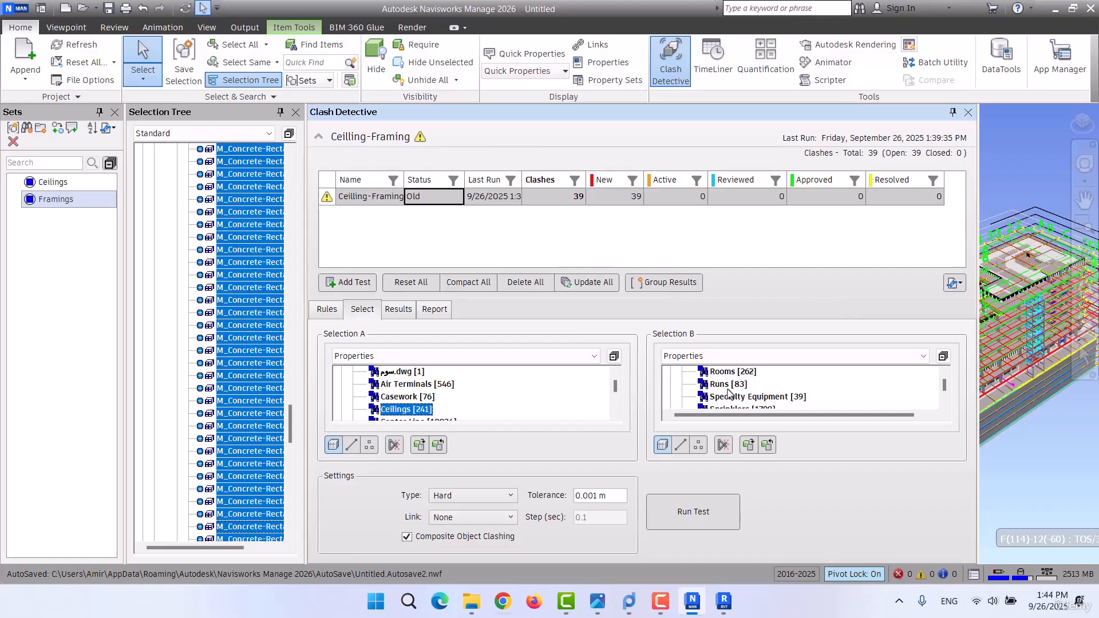
scroll(729, 394, down, 1)
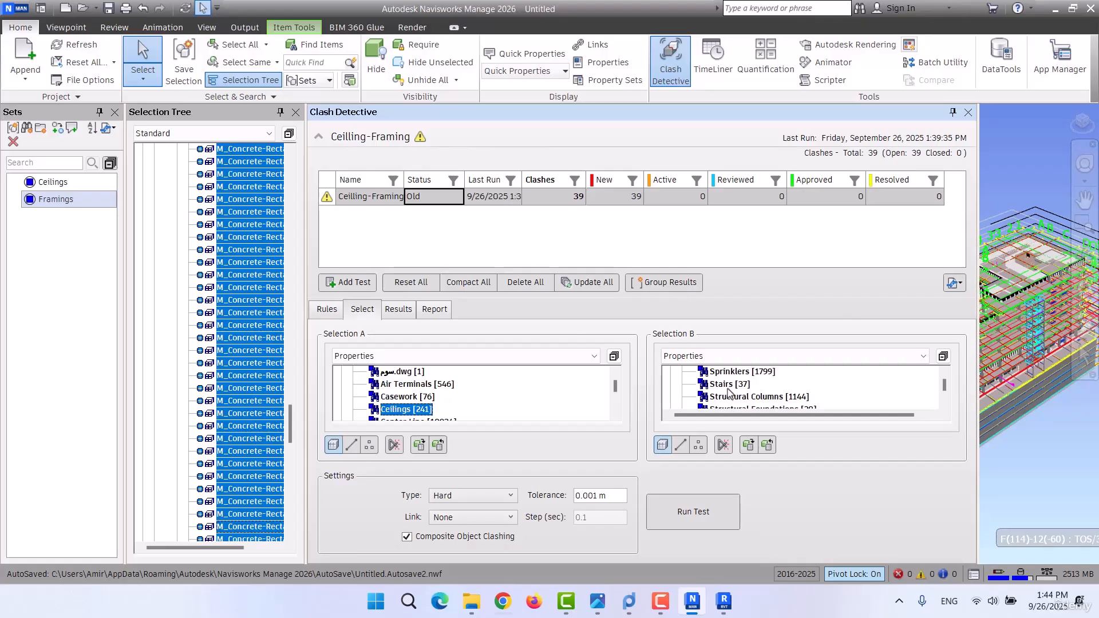
scroll(729, 392, down, 1)
click(722, 388)
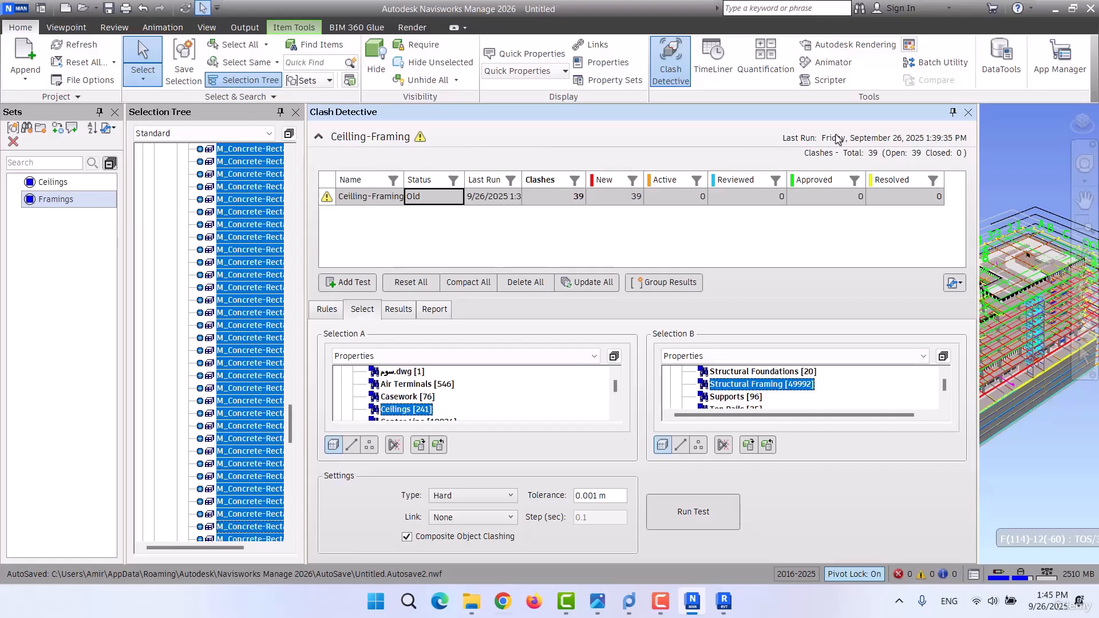
- Narrow the Clash Detective window to enlarge the model view and look over the building
drag(979, 168, 653, 194)
middle_drag(848, 382, 963, 356)
scroll(964, 361, up, 6)
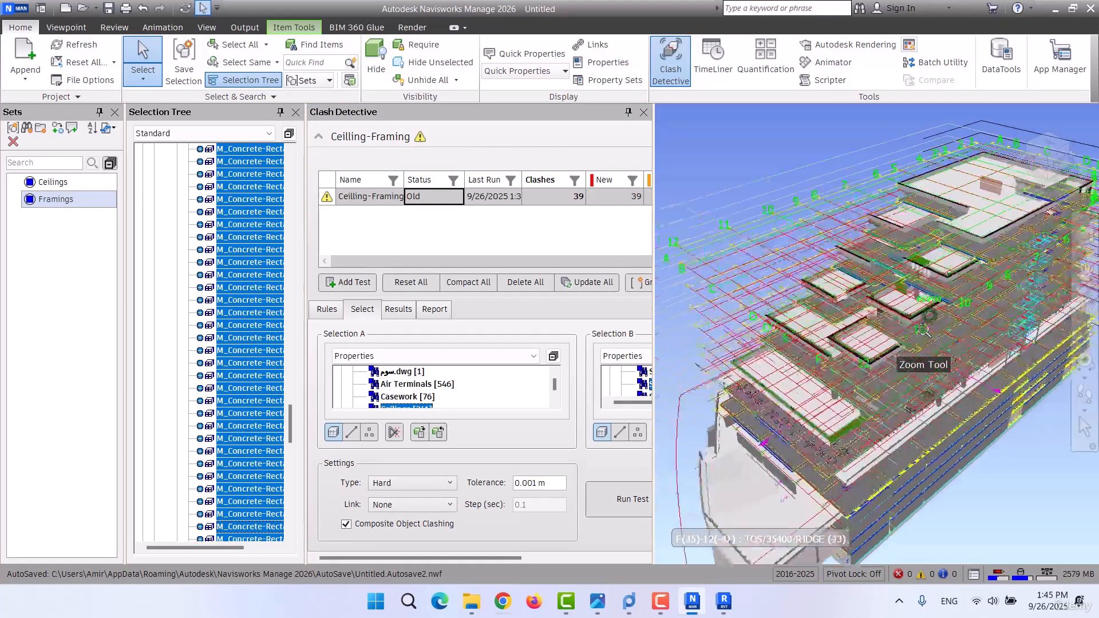
middle_drag(941, 462, 892, 322)
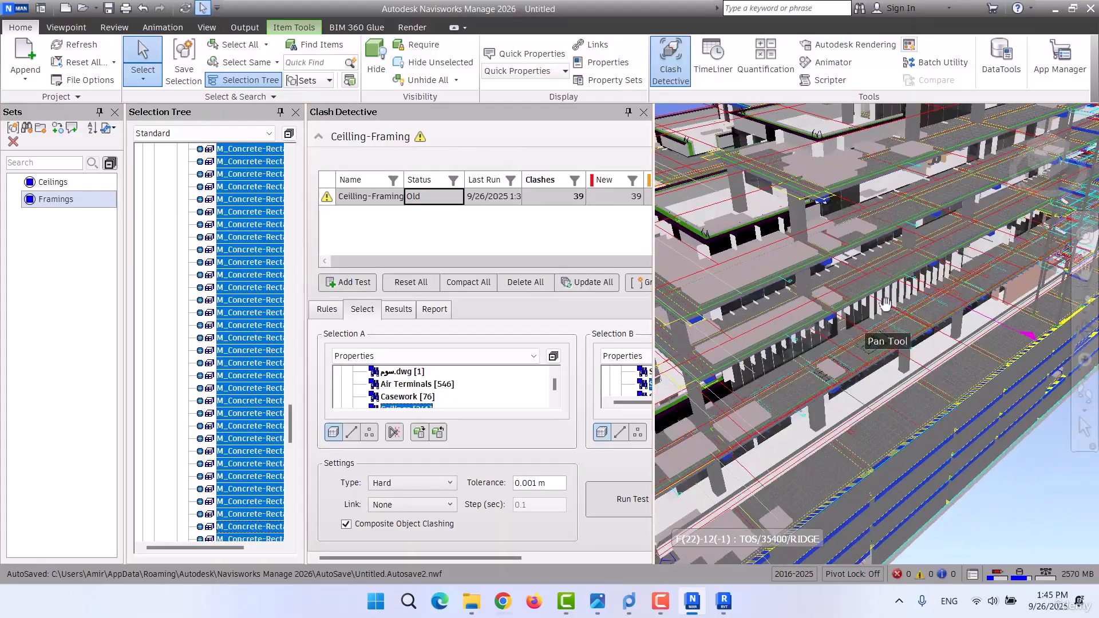
scroll(816, 413, down, 5)
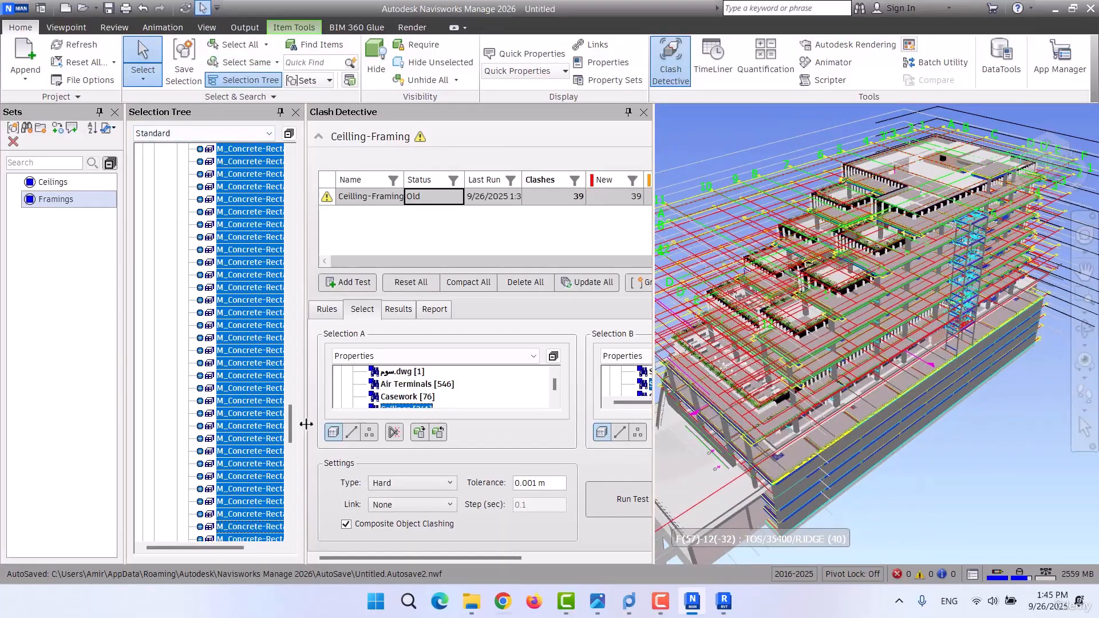
- Isolate the KIMIA-STR-1-11-25.nwc model by hiding everything unselected, and clear the selection
drag(290, 424, 290, 171)
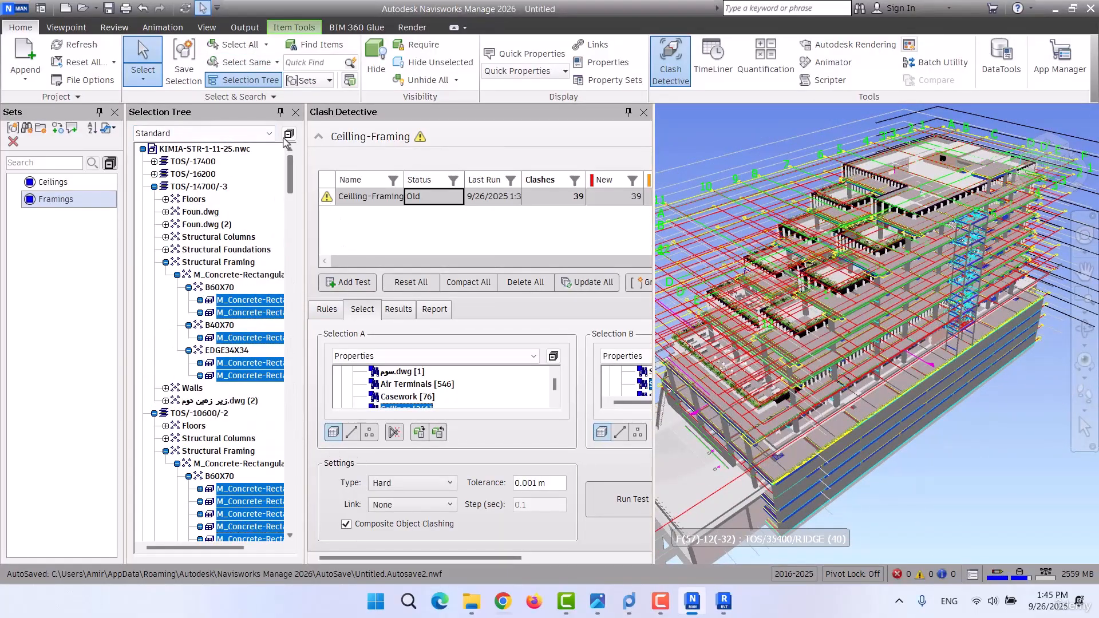
click(143, 149)
click(184, 149)
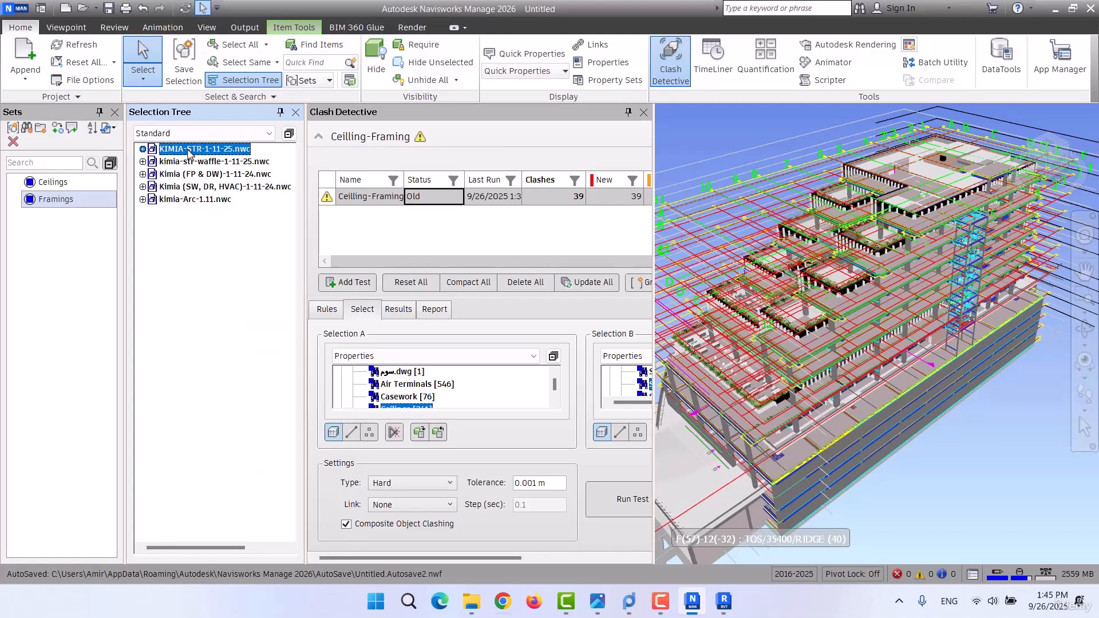
click(433, 61)
key(Escape)
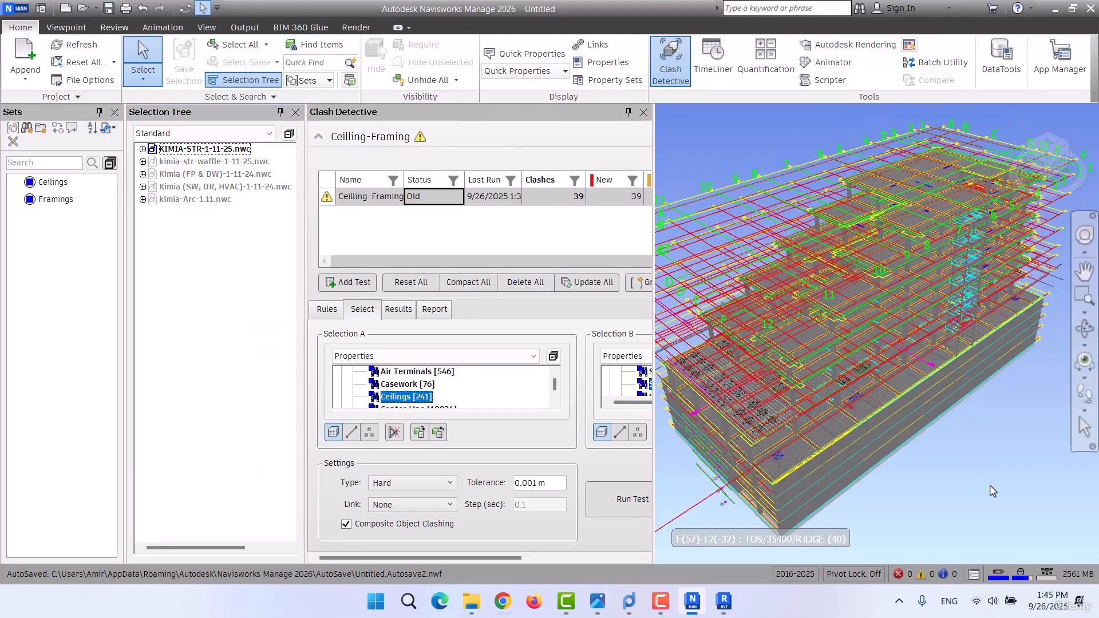
- Select a concrete beam under one of the floors and extend the selection to its matching beams with Select Same
scroll(915, 308, up, 5)
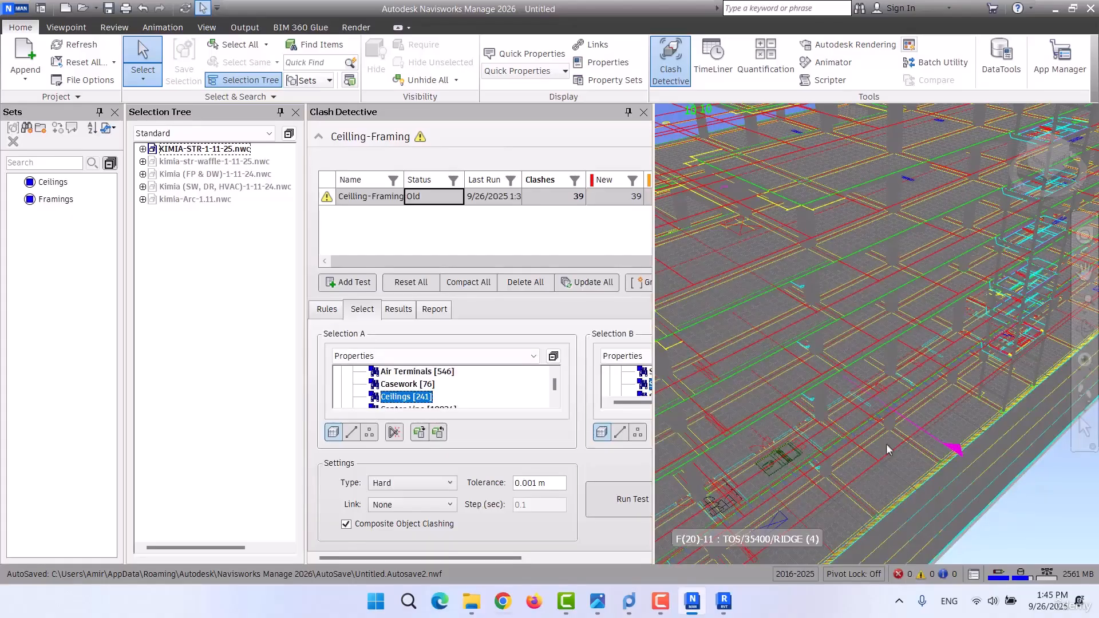
shift+middle_drag(878, 447, 801, 229)
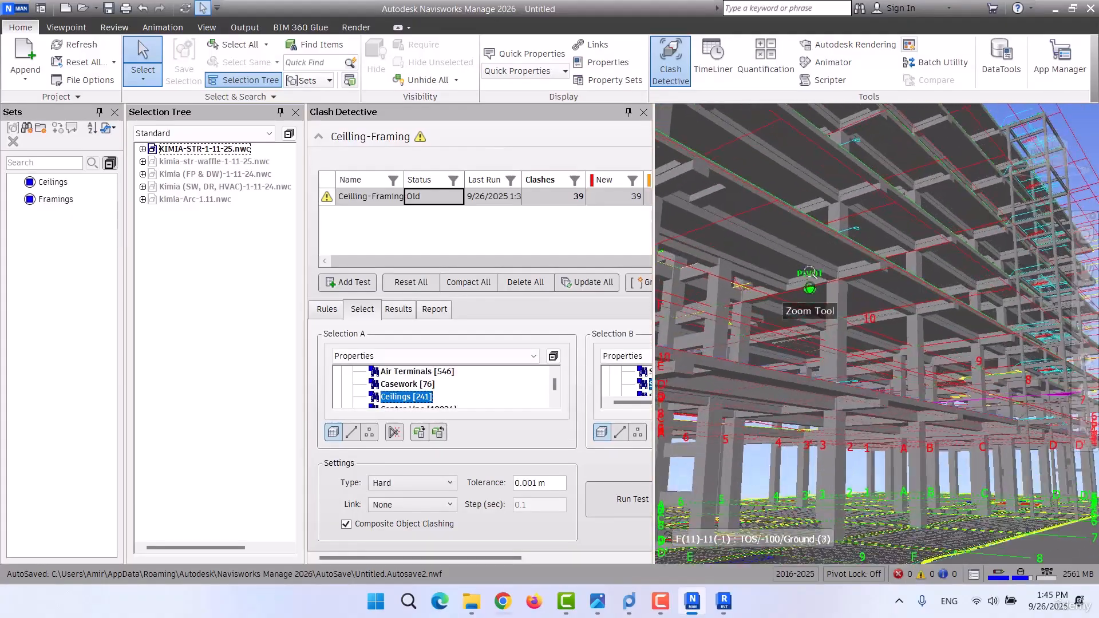
click(781, 251)
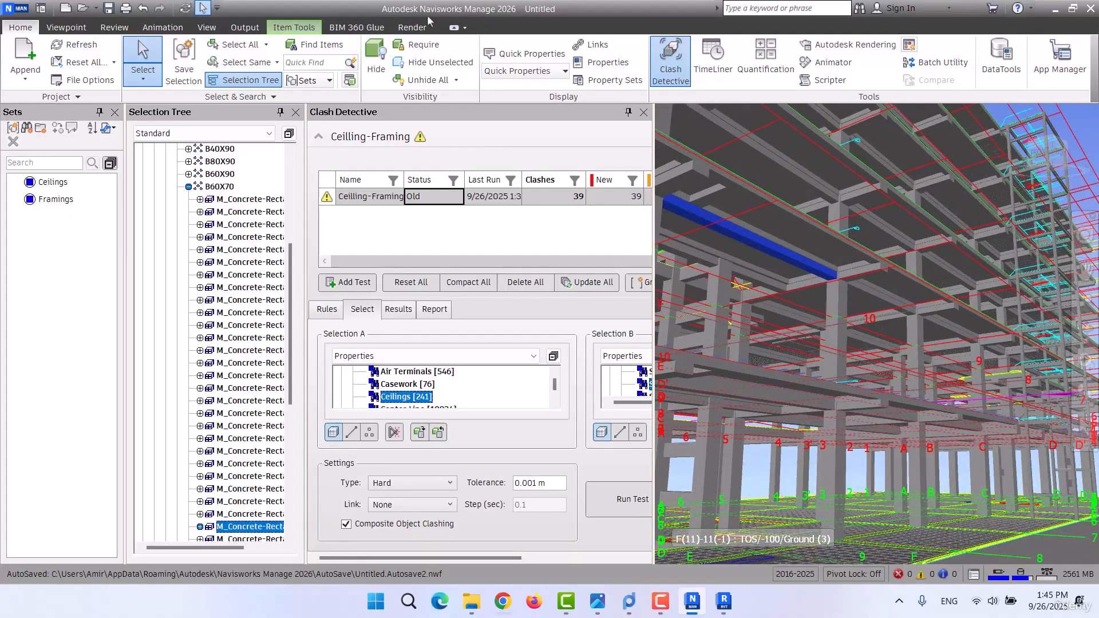
click(276, 63)
click(153, 116)
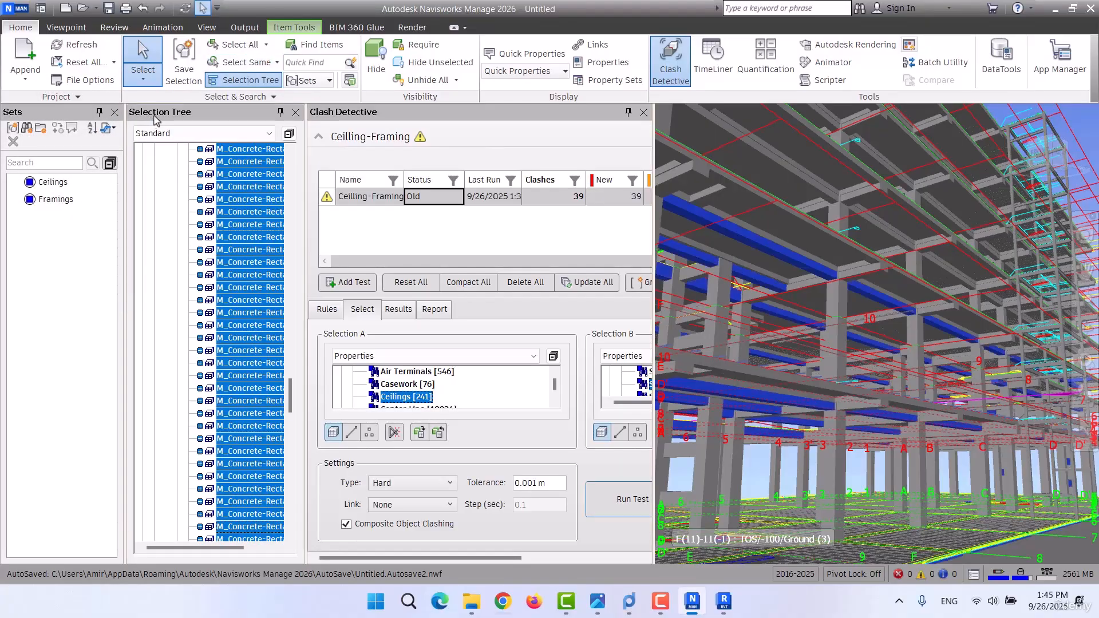
- Widen the Select Same selection to the concrete beams of all sizes in the structural model
click(261, 63)
click(266, 64)
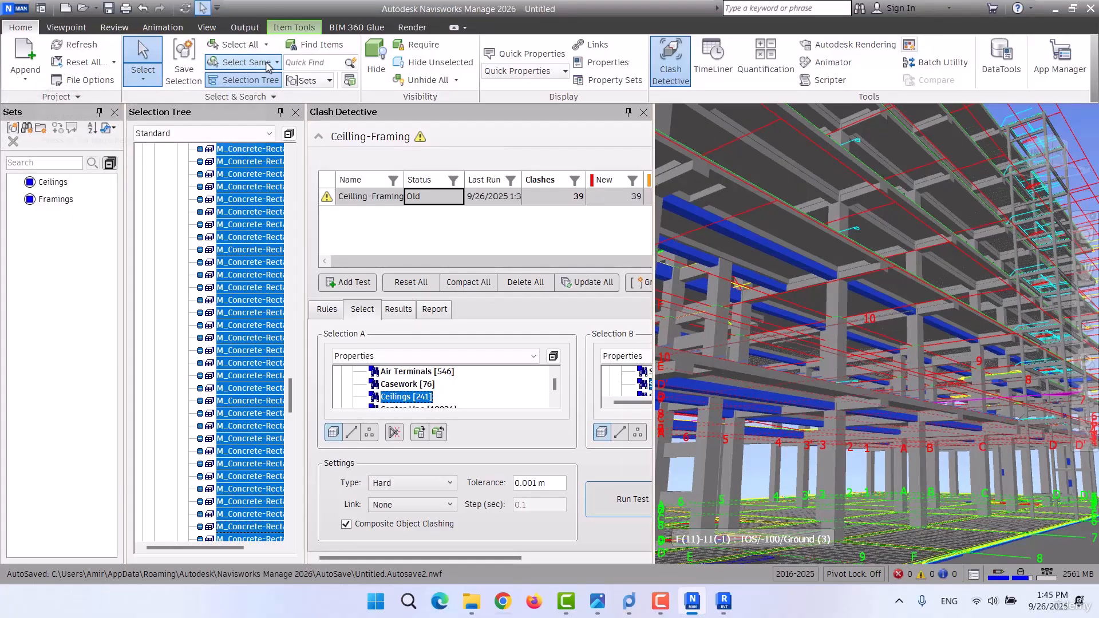
click(267, 64)
click(230, 117)
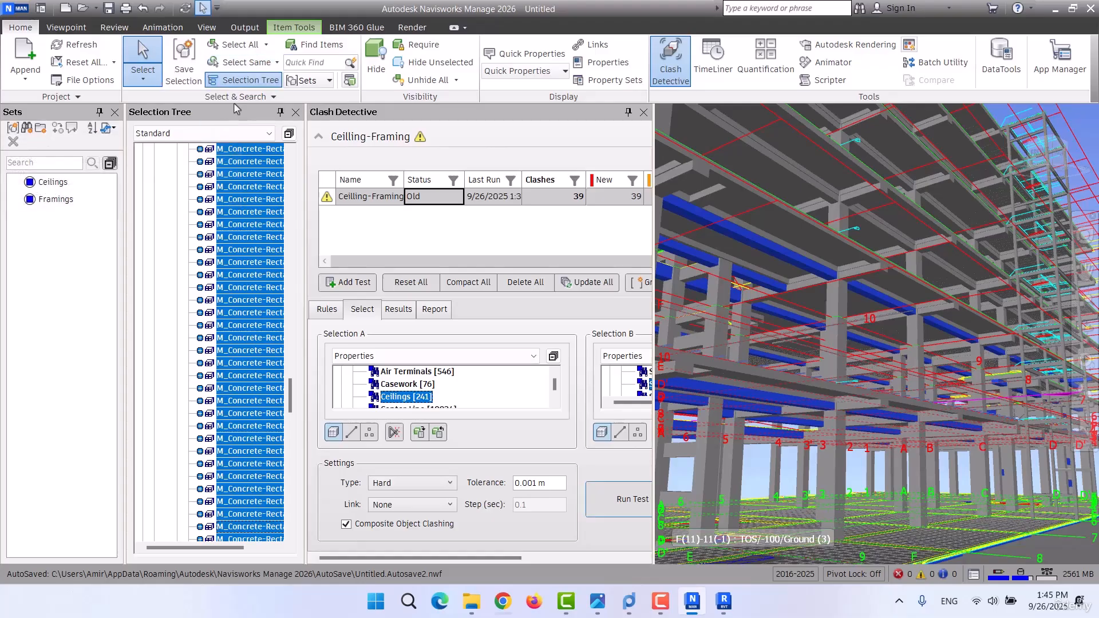
click(267, 63)
click(222, 102)
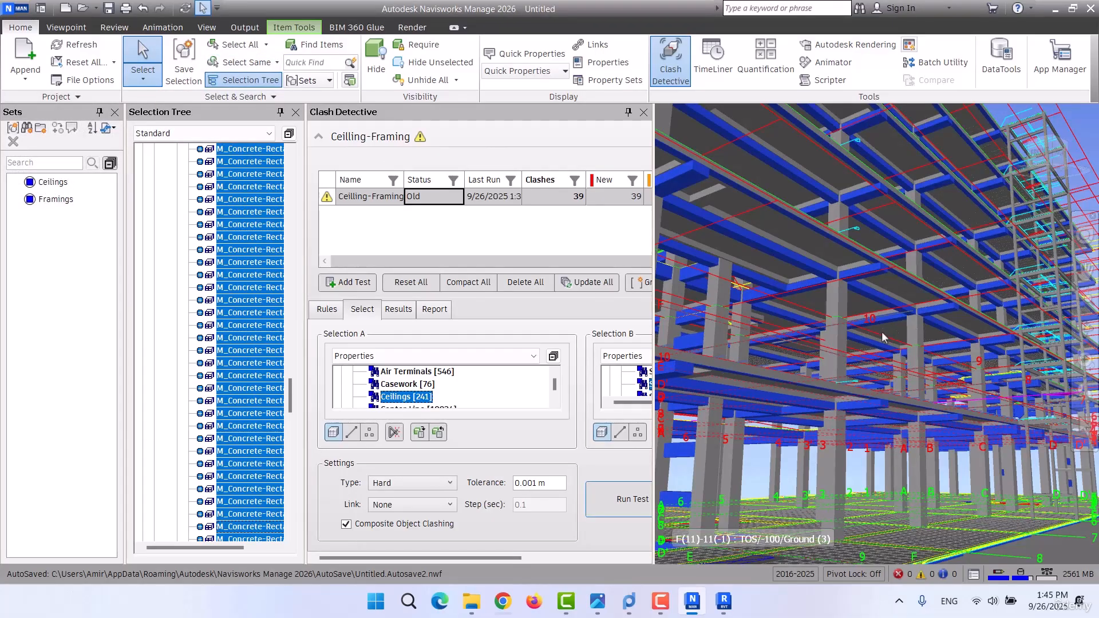
- Check the selected beams throughout the building and set the current selection as Selection A of the clash test
scroll(882, 333, down, 5)
shift+middle_drag(882, 333, 861, 379)
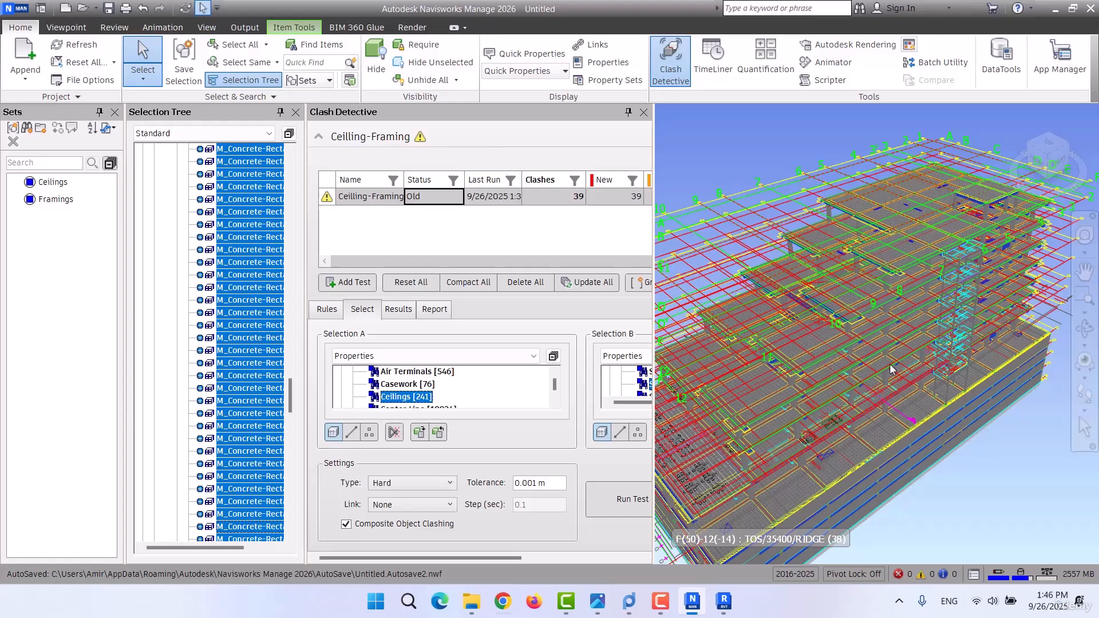
scroll(893, 298, up, 5)
scroll(944, 278, up, 3)
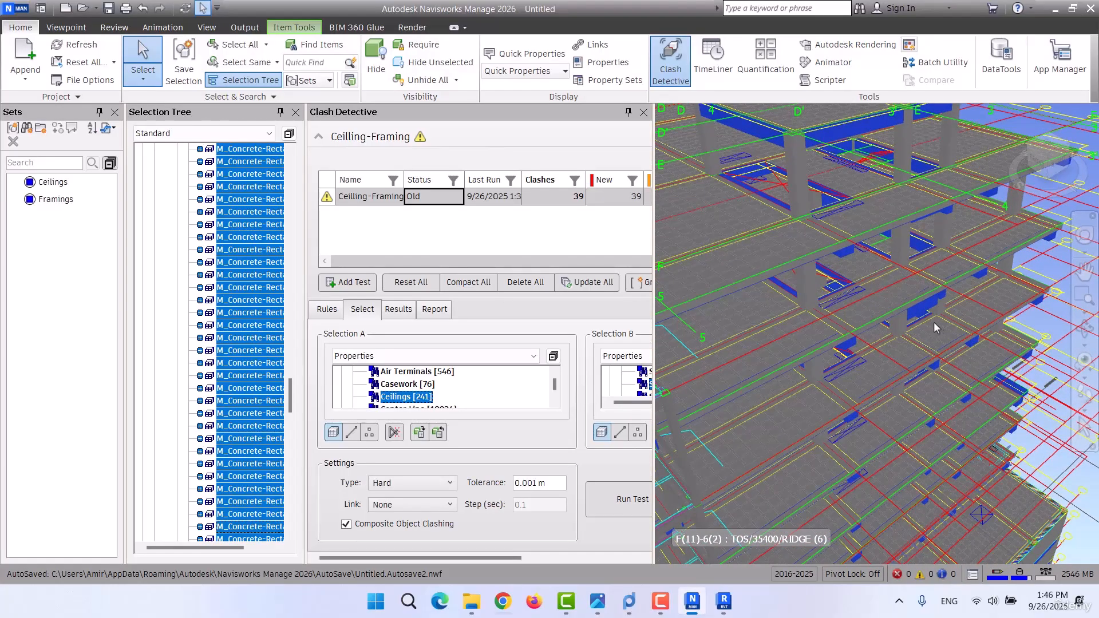
scroll(933, 322, down, 6)
scroll(846, 328, down, 3)
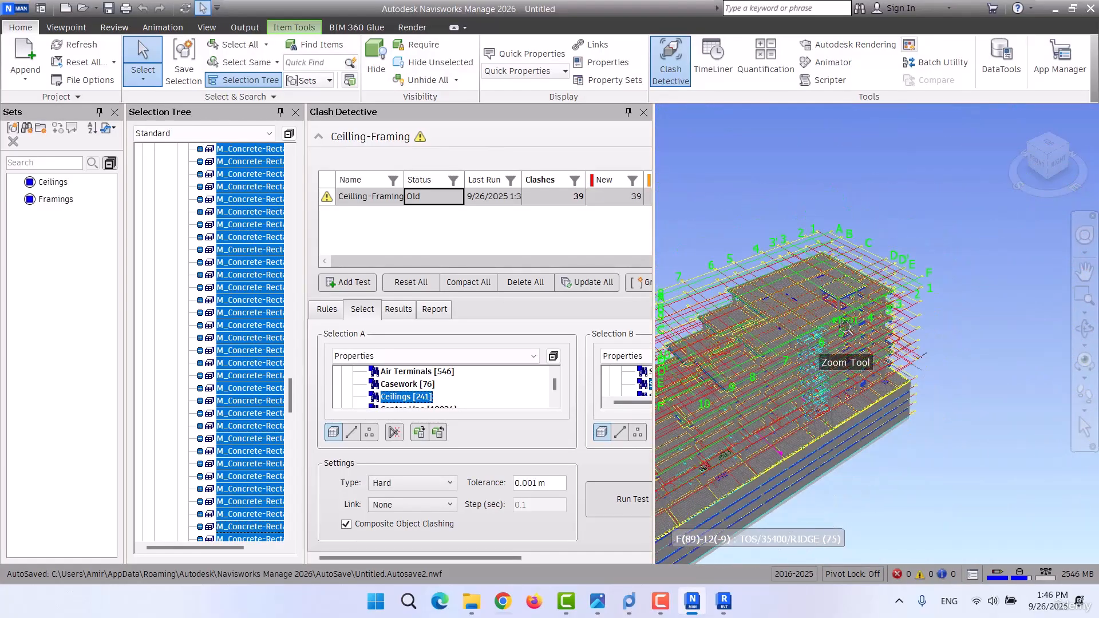
middle_drag(843, 325, 882, 322)
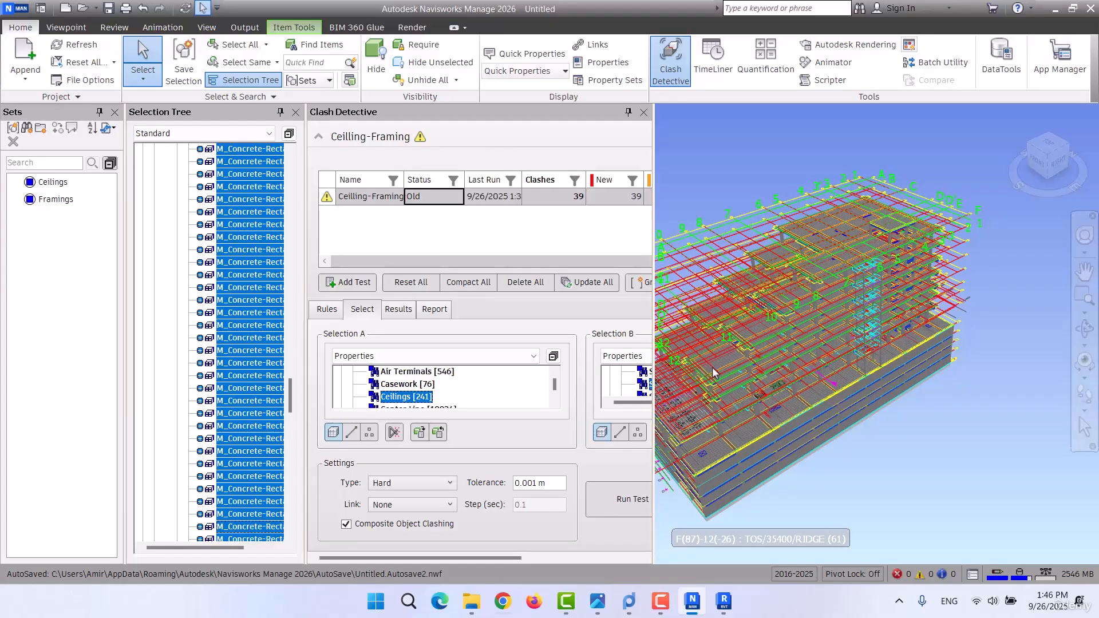
scroll(873, 281, up, 5)
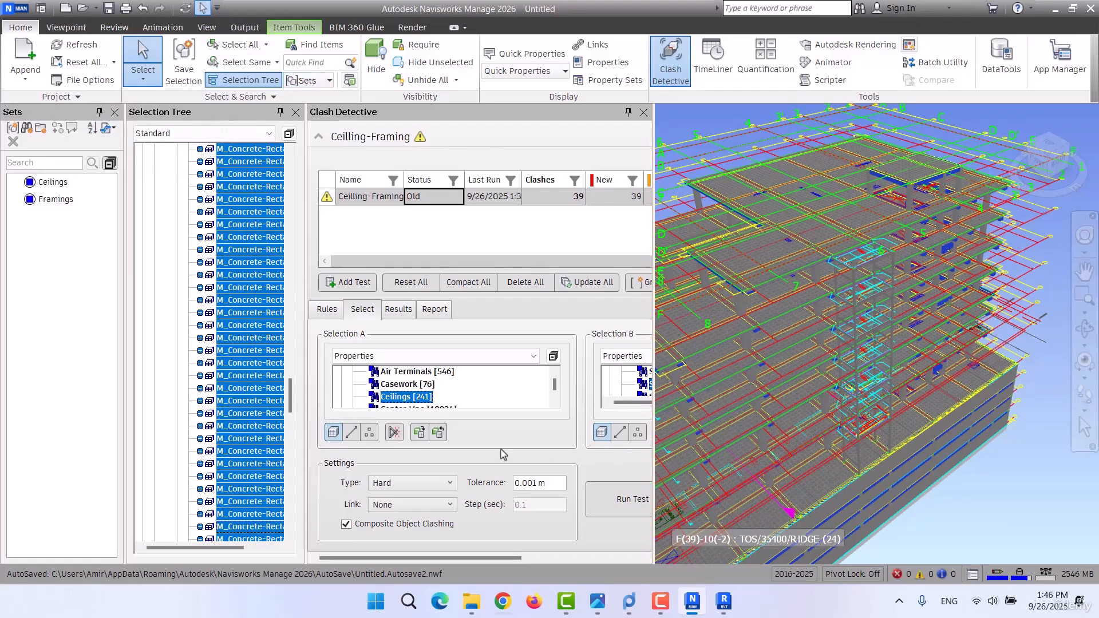
click(419, 434)
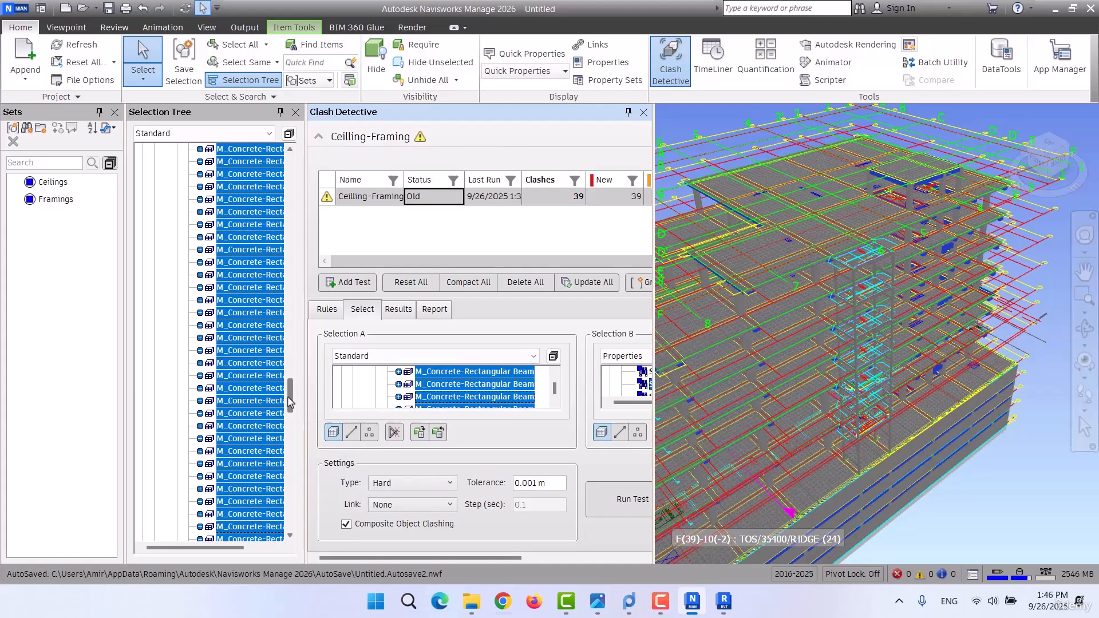
- Unhide all models, isolate kimia-Arc-1.11.nwc by hiding everything unselected, and clear the selection
drag(291, 395, 298, 157)
click(142, 149)
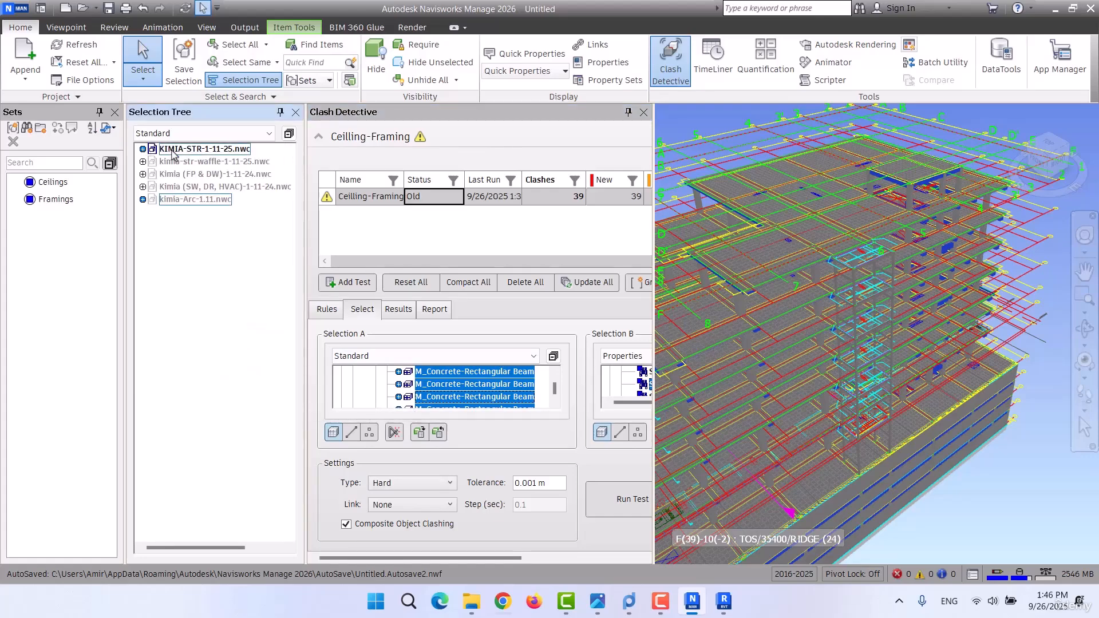
click(204, 149)
click(433, 62)
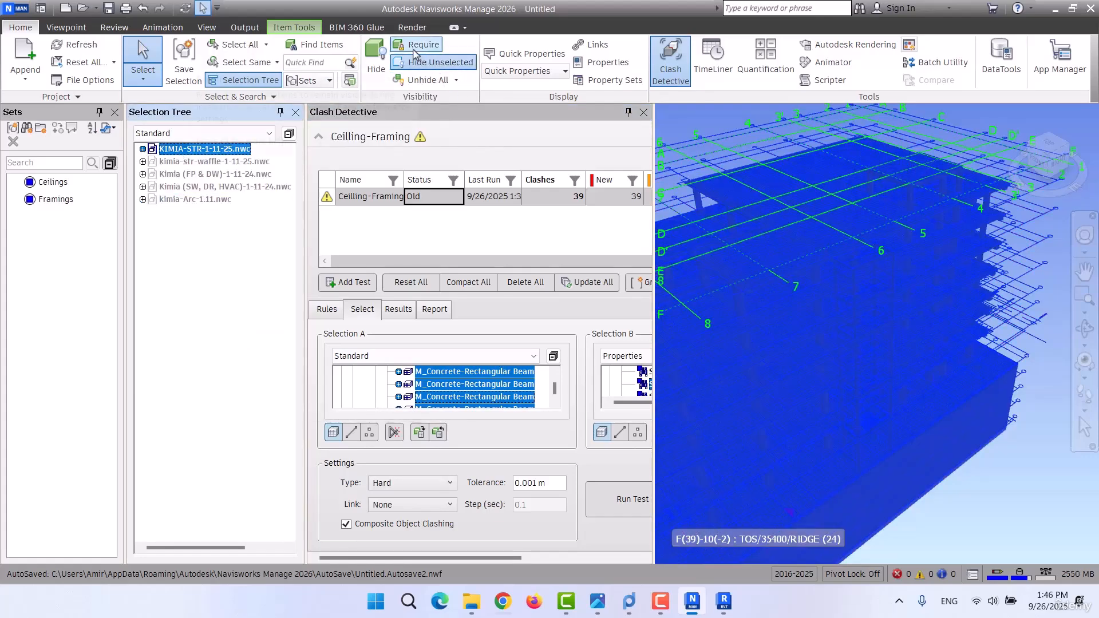
click(422, 84)
click(187, 199)
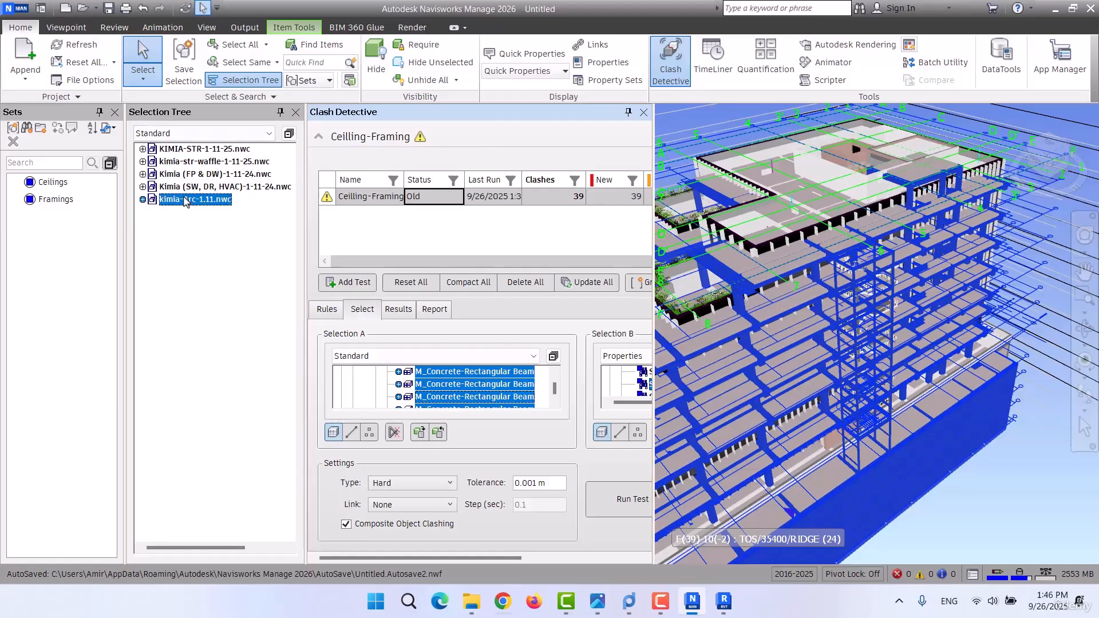
click(423, 63)
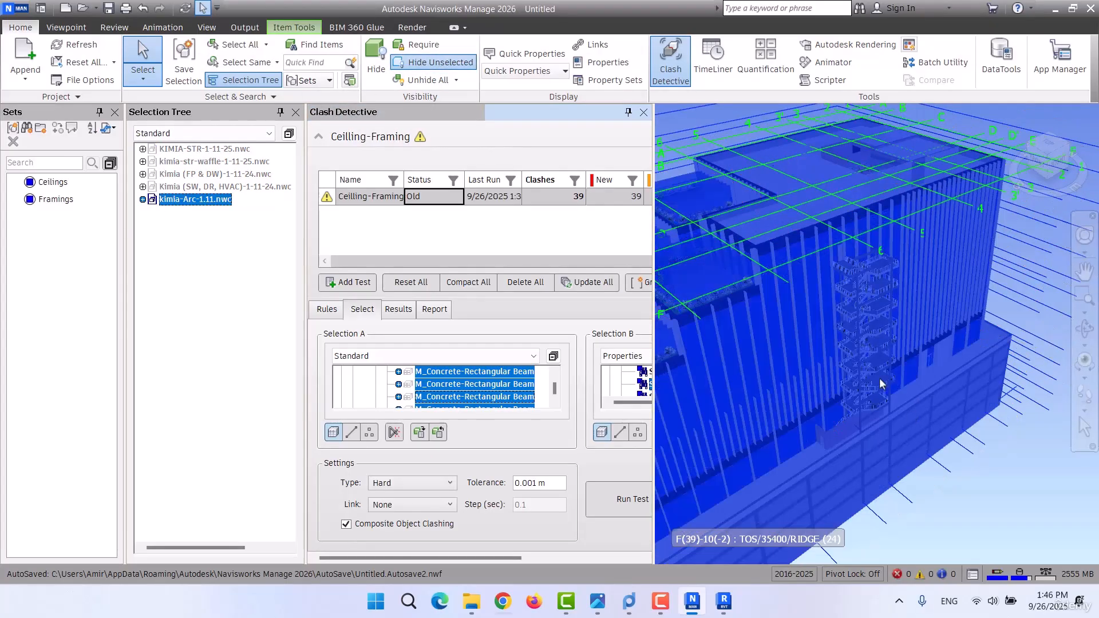
key(Escape)
- Examine the facade and stepped terraces of the isolated architectural model
shift+middle_drag(861, 439, 1029, 382)
scroll(1029, 384, up, 2)
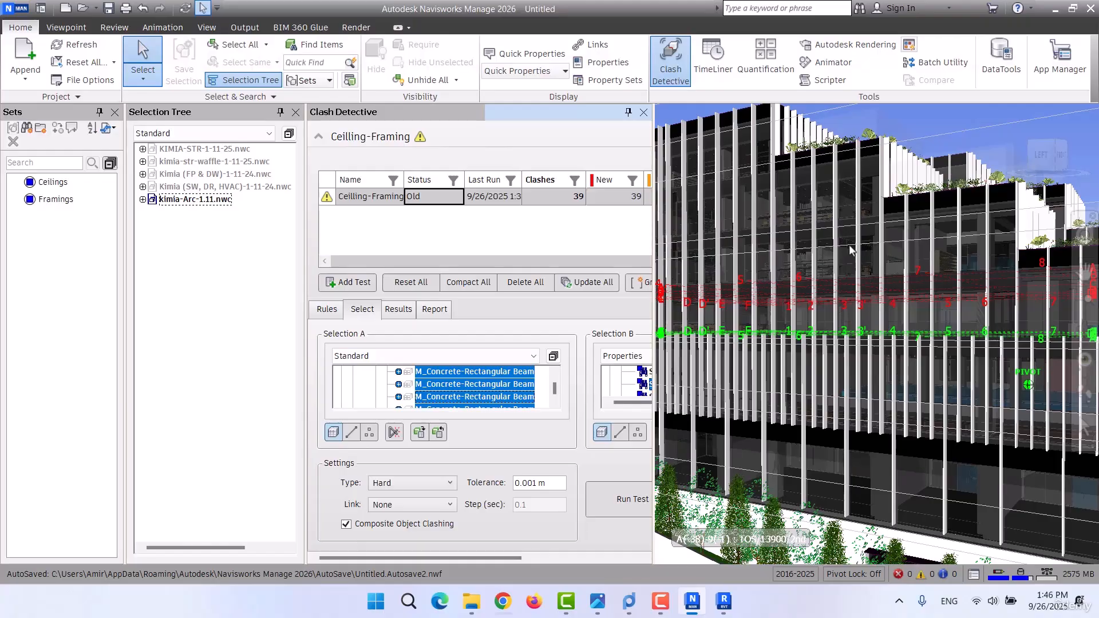
scroll(866, 280, up, 3)
scroll(842, 400, down, 5)
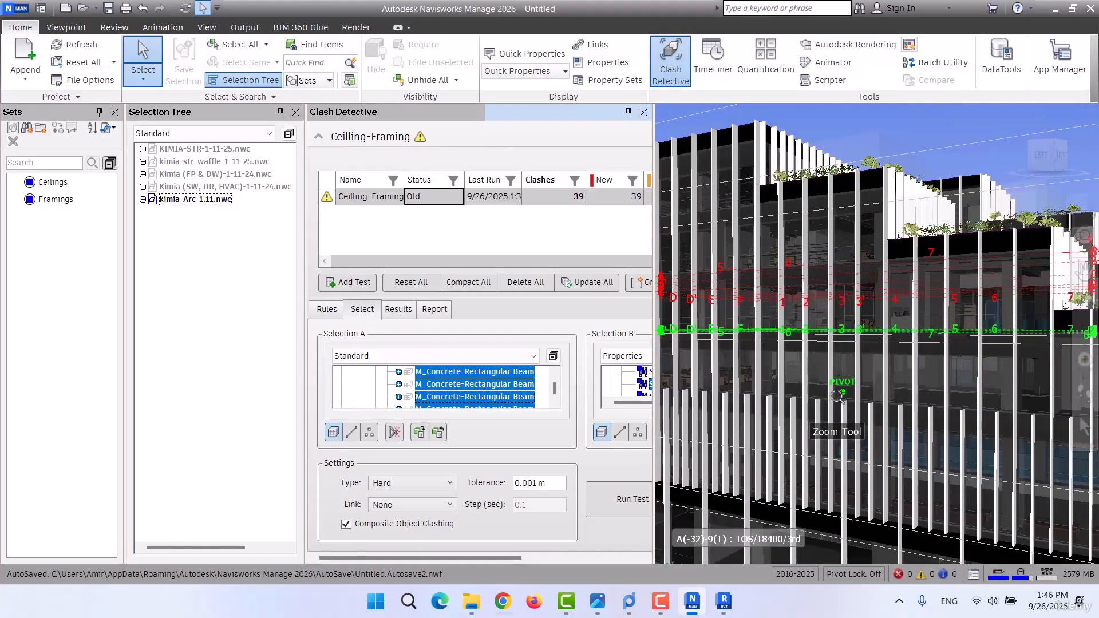
shift+middle_drag(927, 378, 904, 387)
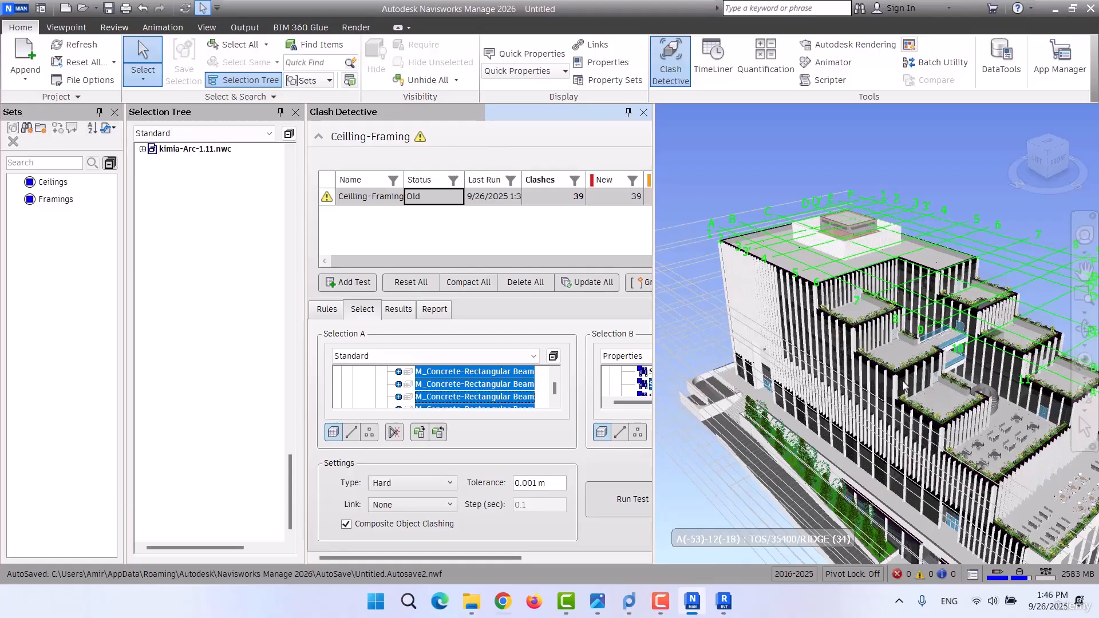